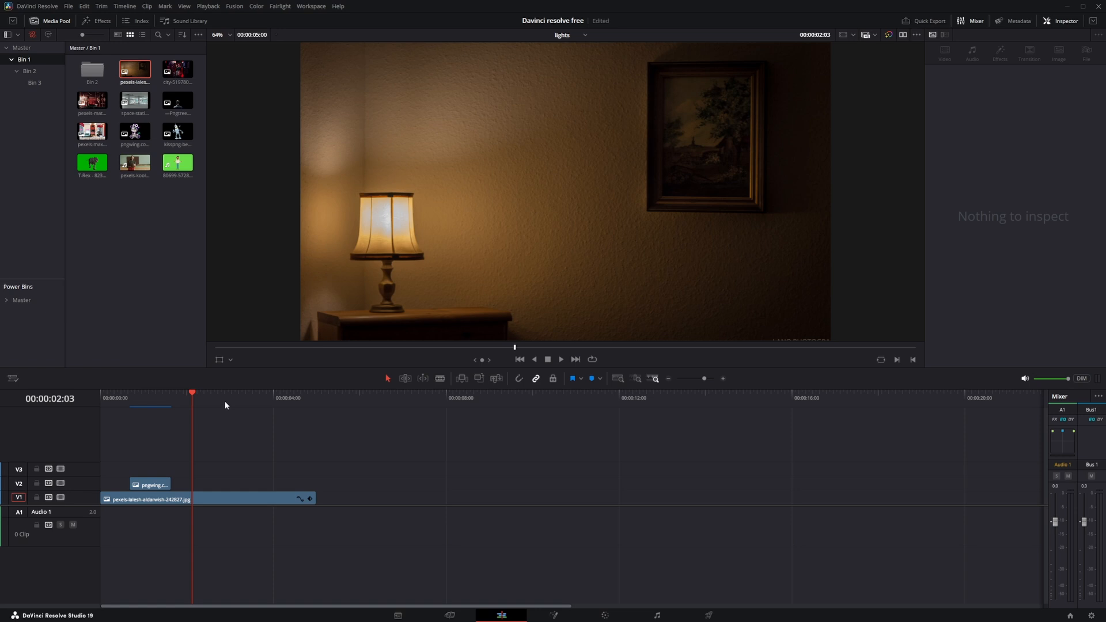
# - Delete both existing clips from video tracks 1 and 2 of the lights timeline
pyautogui.click(145, 397)
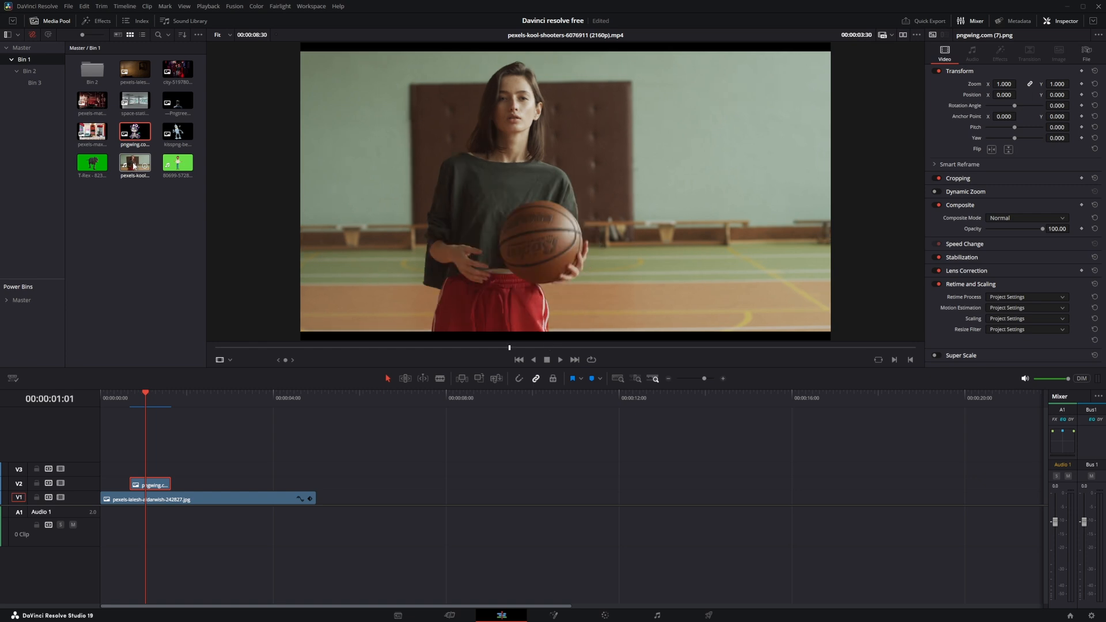
pyautogui.moveTo(239, 446); pyautogui.dragTo(148, 514)
pyautogui.press('Delete')
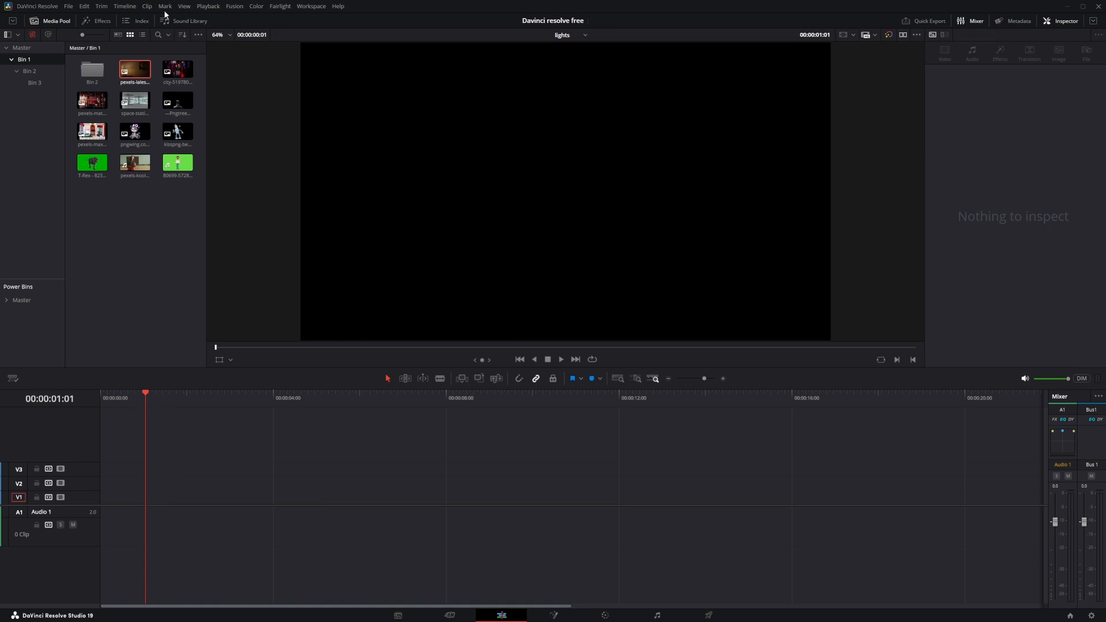
# - Add a Fusion Composition at the start of video track 1, trim it to about 4 seconds, and select it
pyautogui.click(97, 20)
pyautogui.click(33, 107)
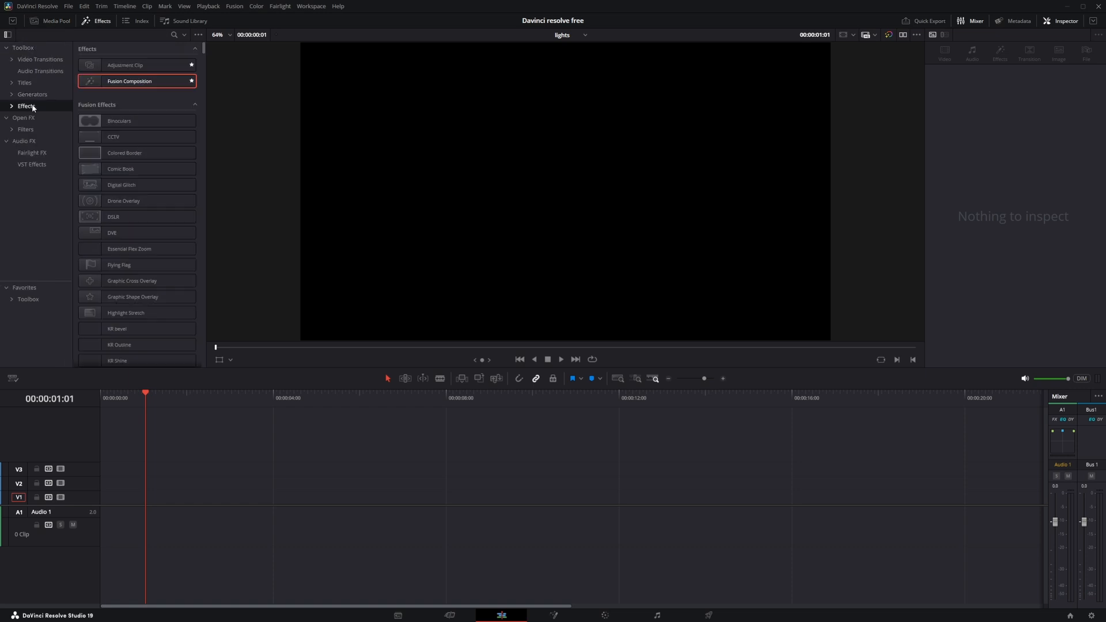
pyautogui.moveTo(118, 80); pyautogui.dragTo(94, 501)
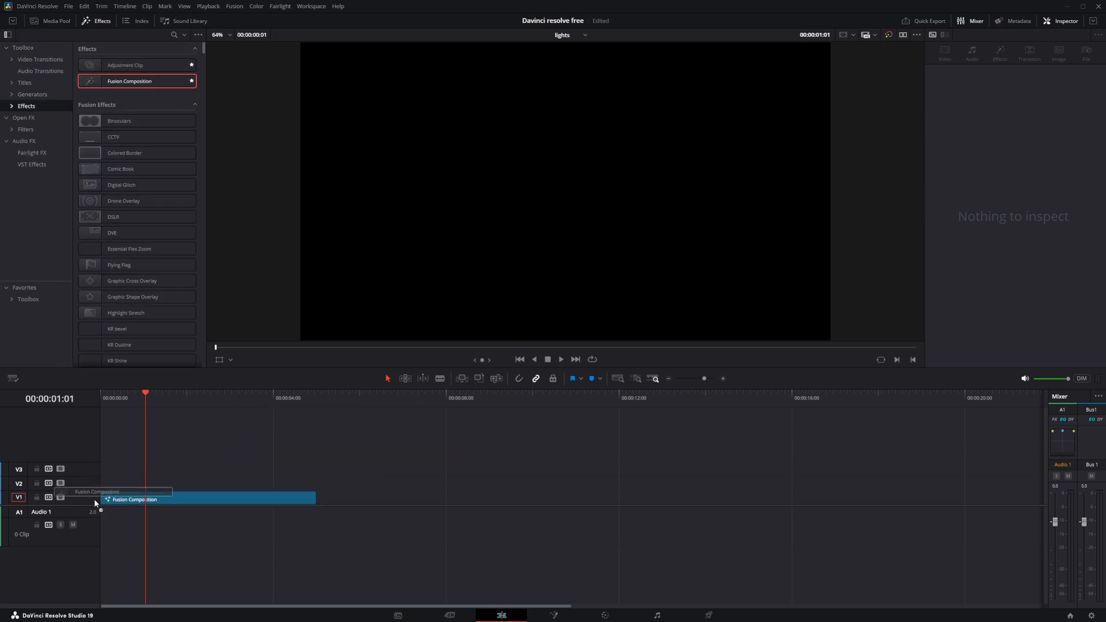
pyautogui.moveTo(313, 499); pyautogui.dragTo(277, 497)
pyautogui.click(203, 506)
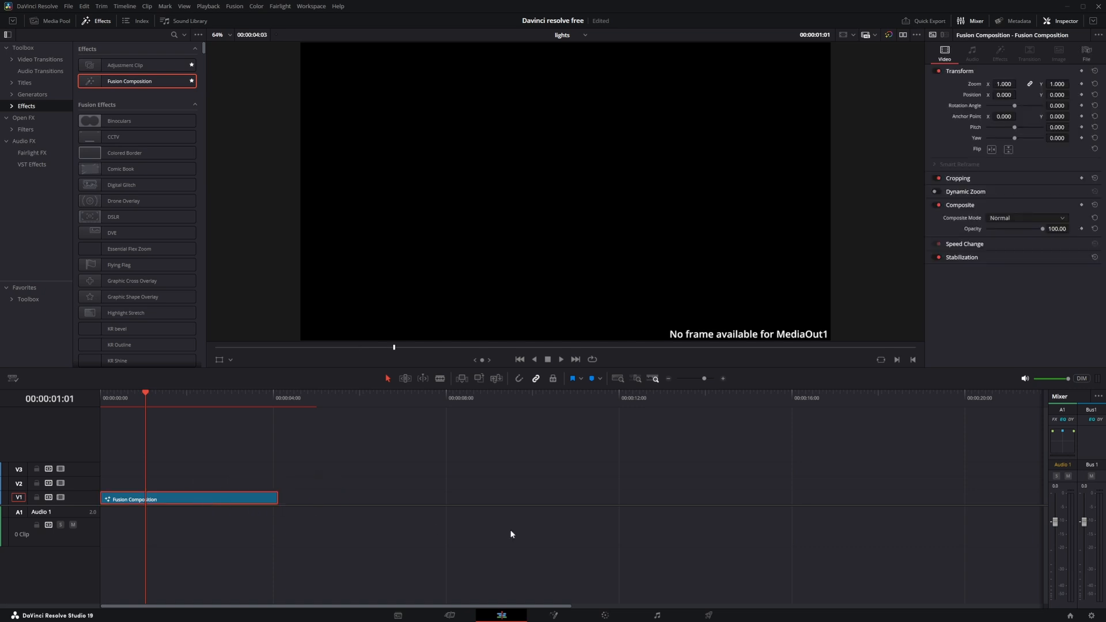
# - Open the composition in Fusion, add the T-Rex green-screen clip to the node graph, and preview its motion up to frame 88
pyautogui.click(553, 615)
pyautogui.moveTo(348, 455); pyautogui.dragTo(838, 489)
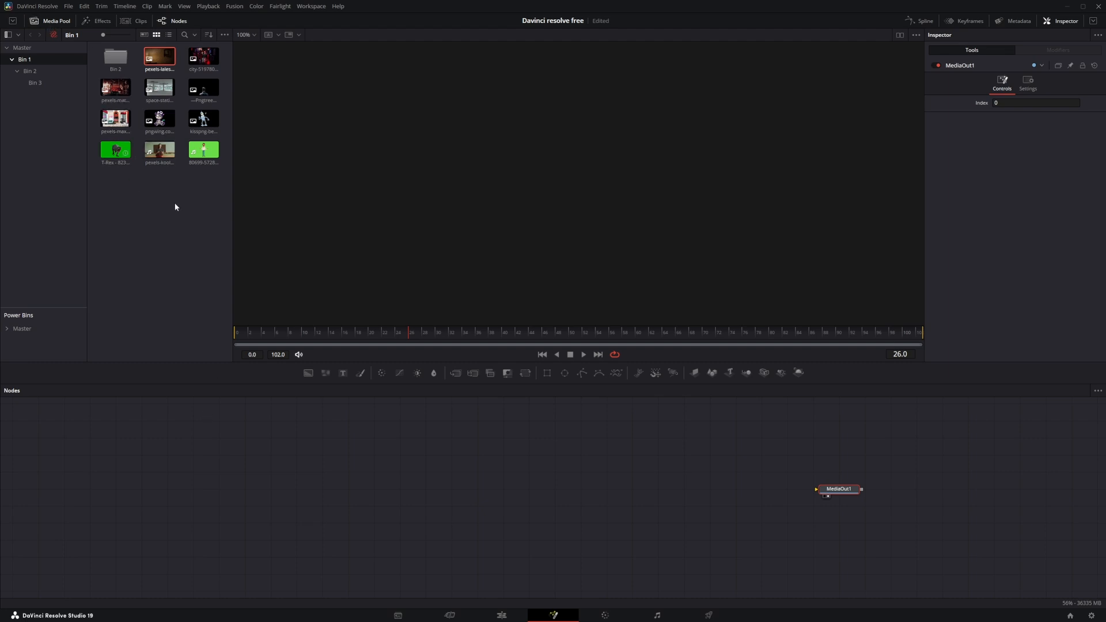
pyautogui.moveTo(115, 150); pyautogui.dragTo(234, 496)
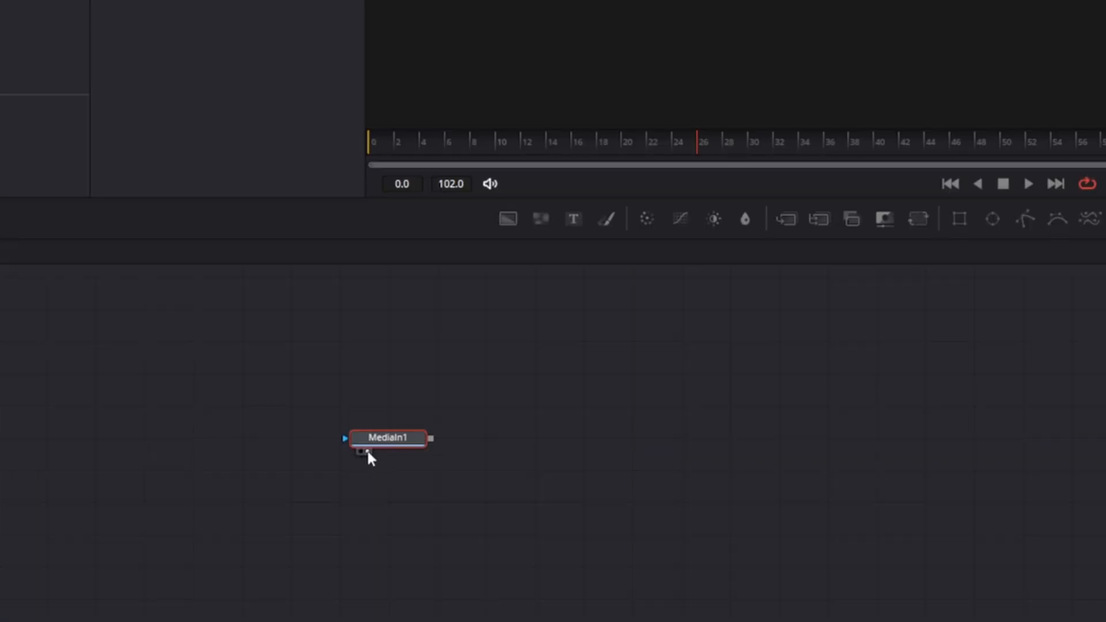
pyautogui.click(422, 141)
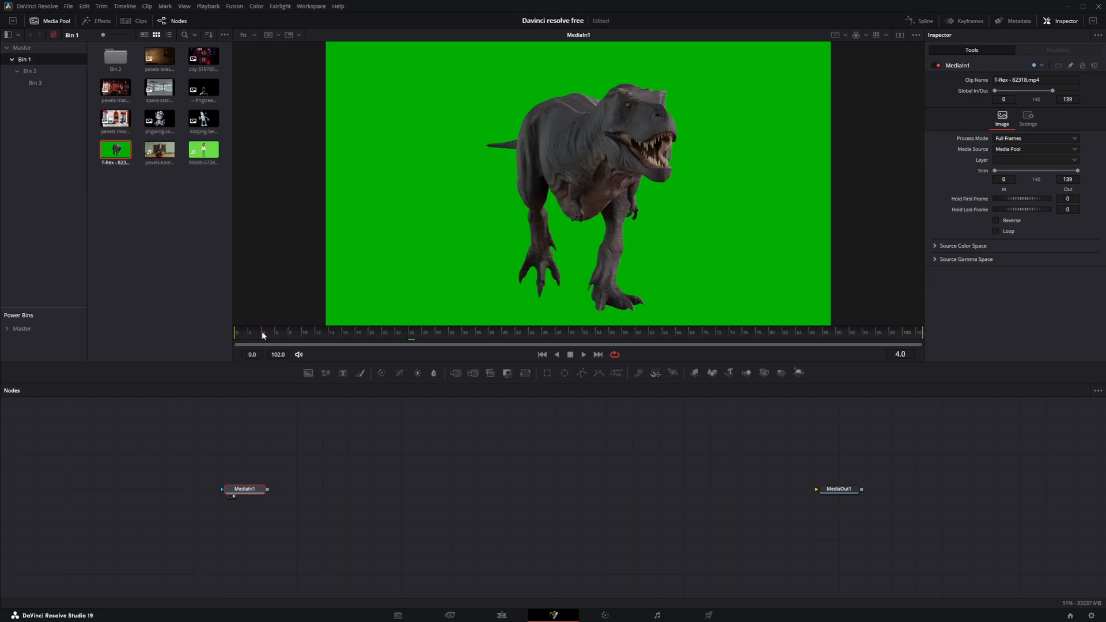
pyautogui.moveTo(262, 330); pyautogui.dragTo(824, 349)
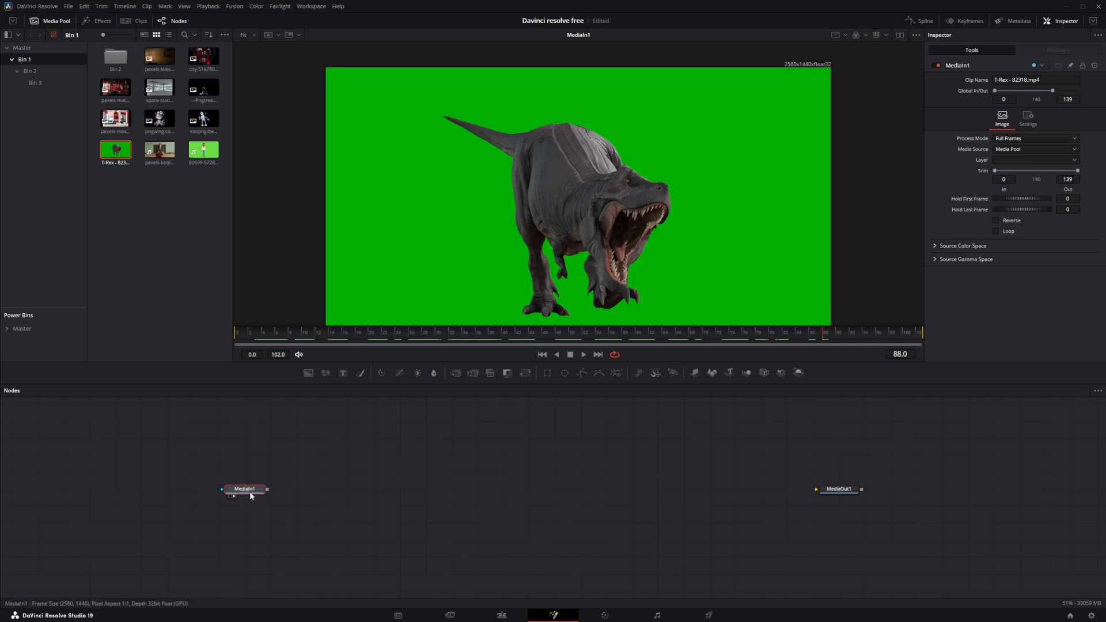
# - Add a Resize node after the T-Rex clip's media node and show its output fitted in the viewer
pyautogui.hotkey('shift', 'space')
pyautogui.write('dve')
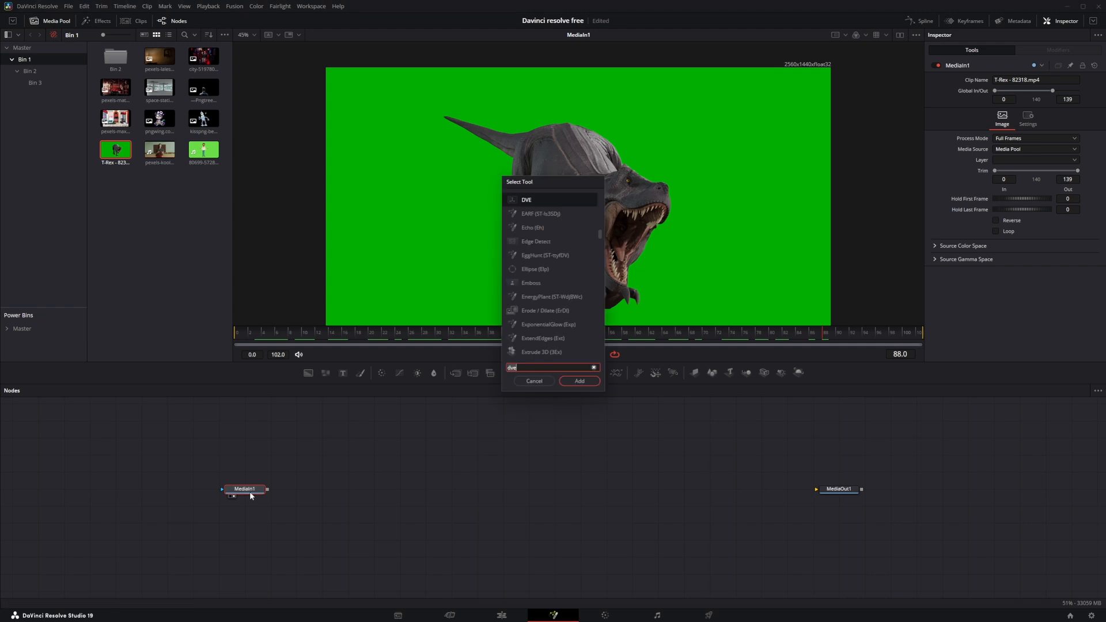
pyautogui.write('resize')
pyautogui.press('Return')
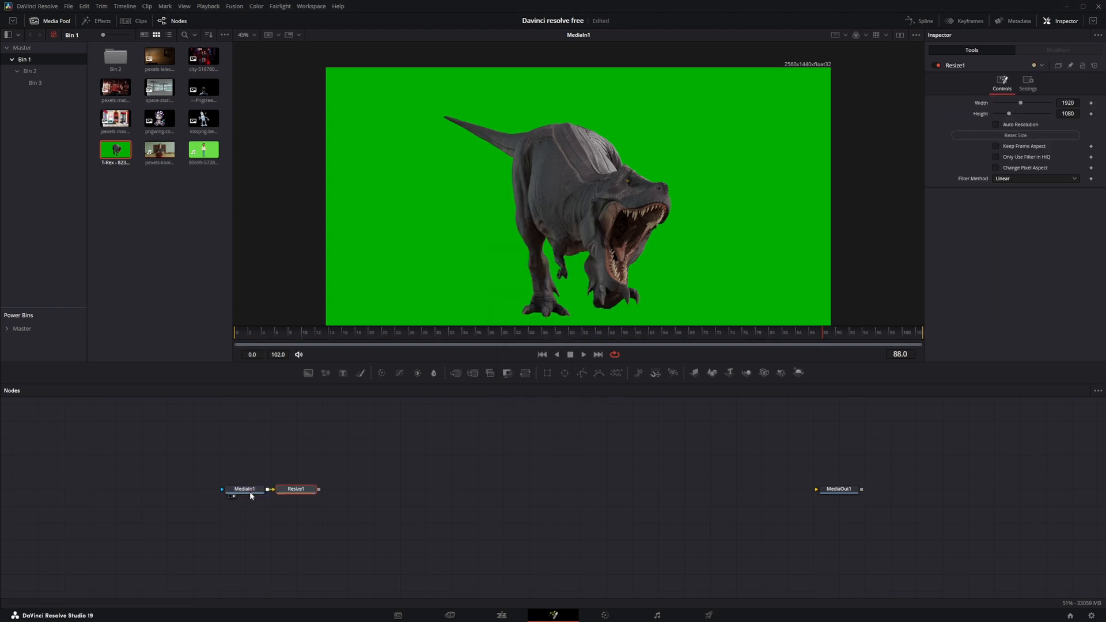
pyautogui.press('1')
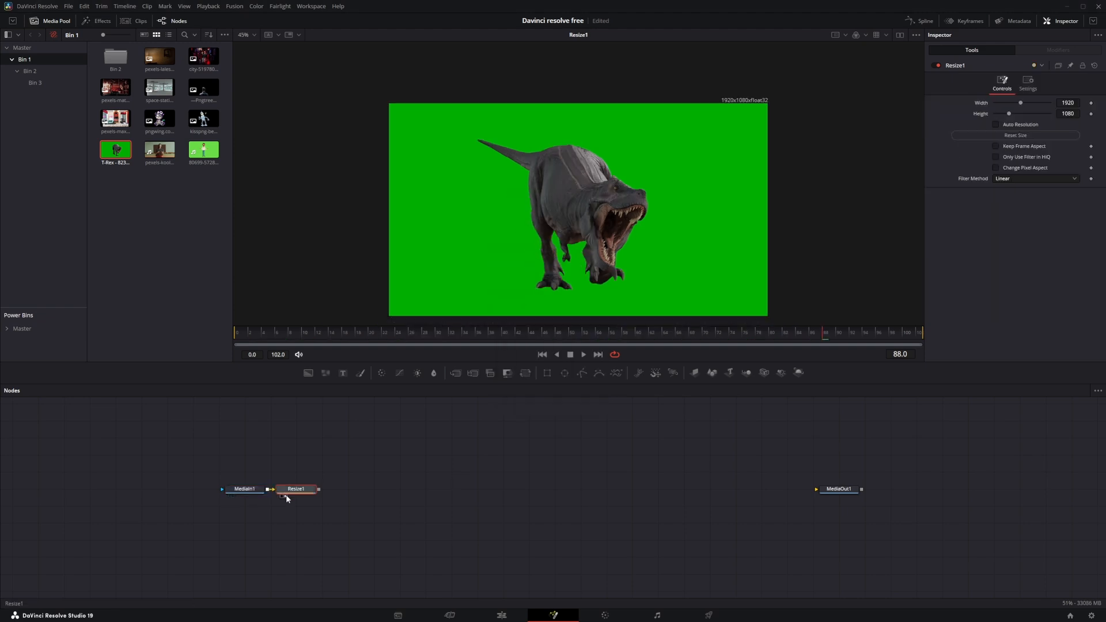
pyautogui.click(253, 36)
pyautogui.click(248, 47)
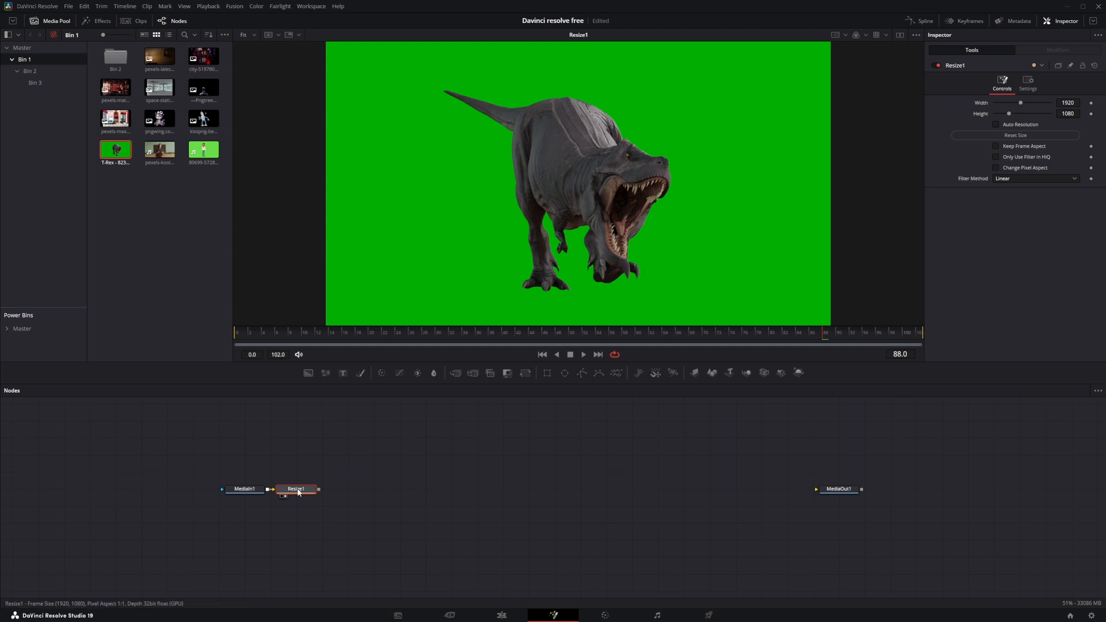
# - Add a Delta Keyer after the Resize node and sample the green backdrop as its background color
pyautogui.moveTo(299, 492)
pyautogui.hotkey('shift', 'space')
pyautogui.write('resize')
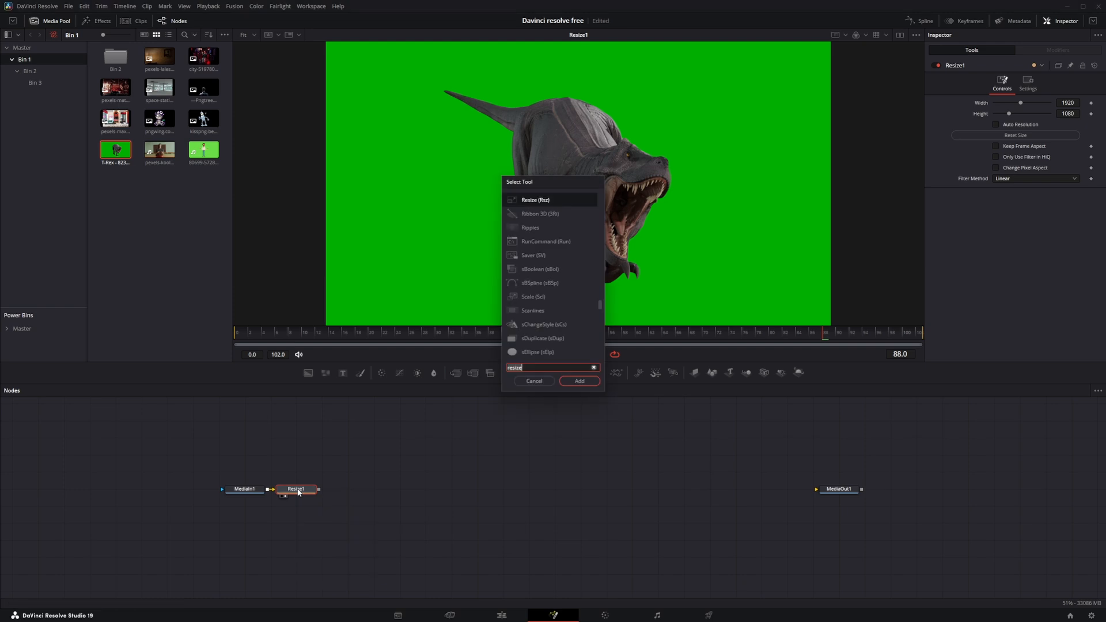
pyautogui.write('dk')
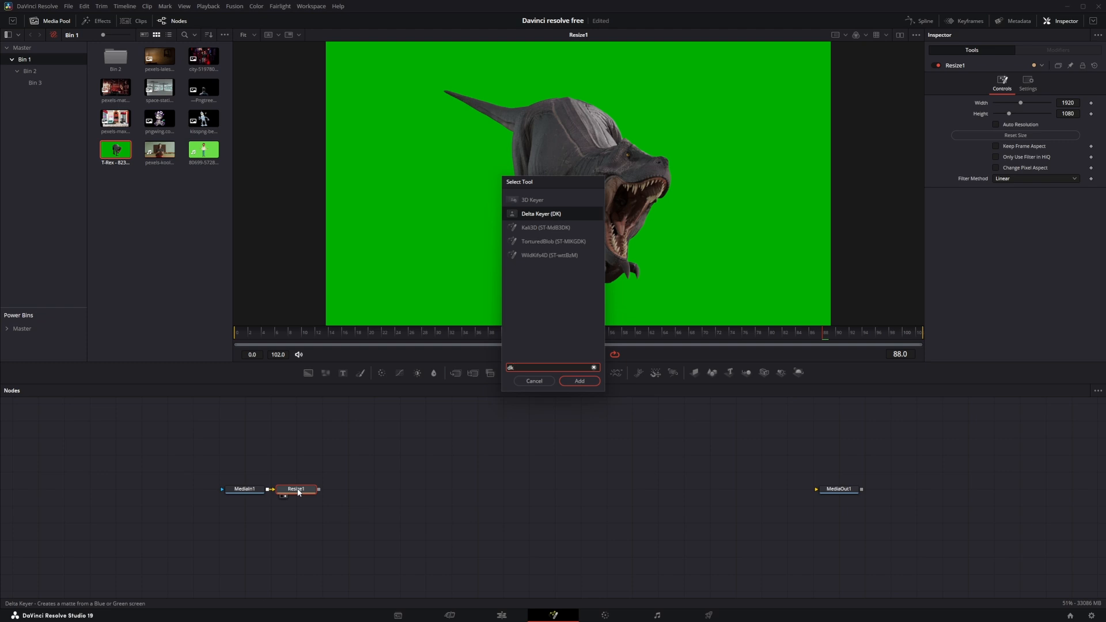
pyautogui.press('Return')
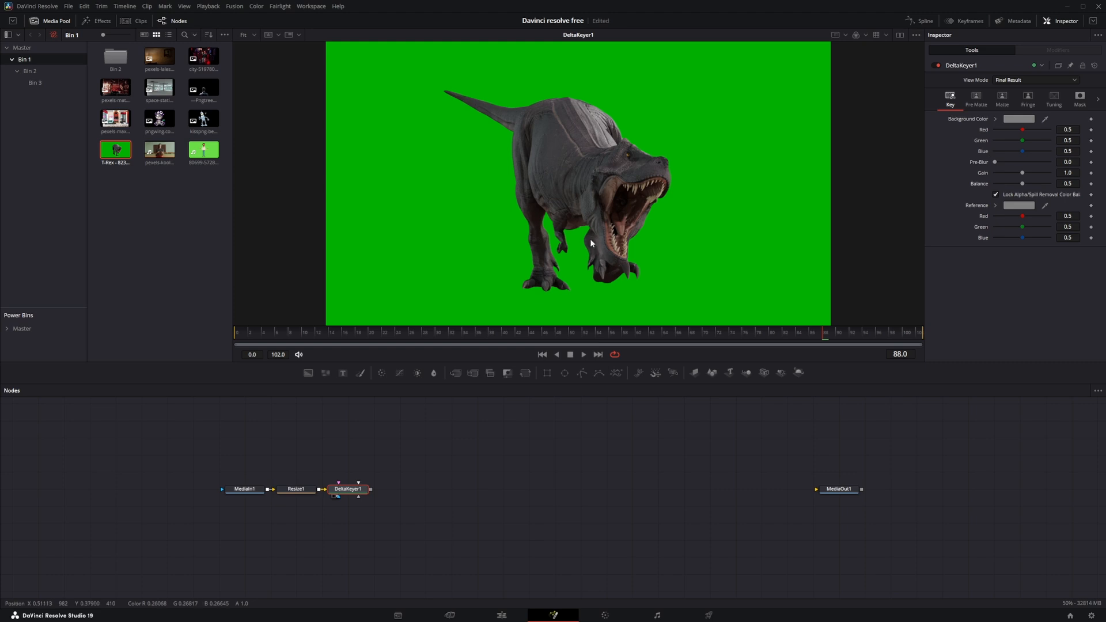
pyautogui.moveTo(1044, 119); pyautogui.dragTo(715, 103)
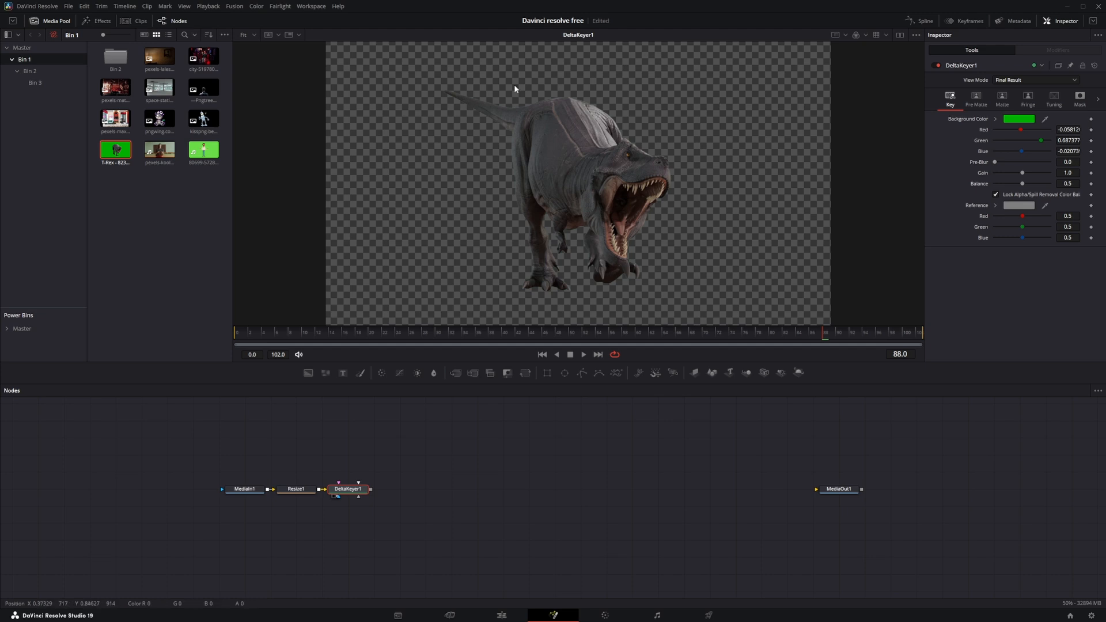
# - Set the Delta Keyer's fringe Spill Method to Well Done to clean the green edges of the dinosaur
pyautogui.scroll(5, 547, 91)
pyautogui.scroll(2, 569, 106)
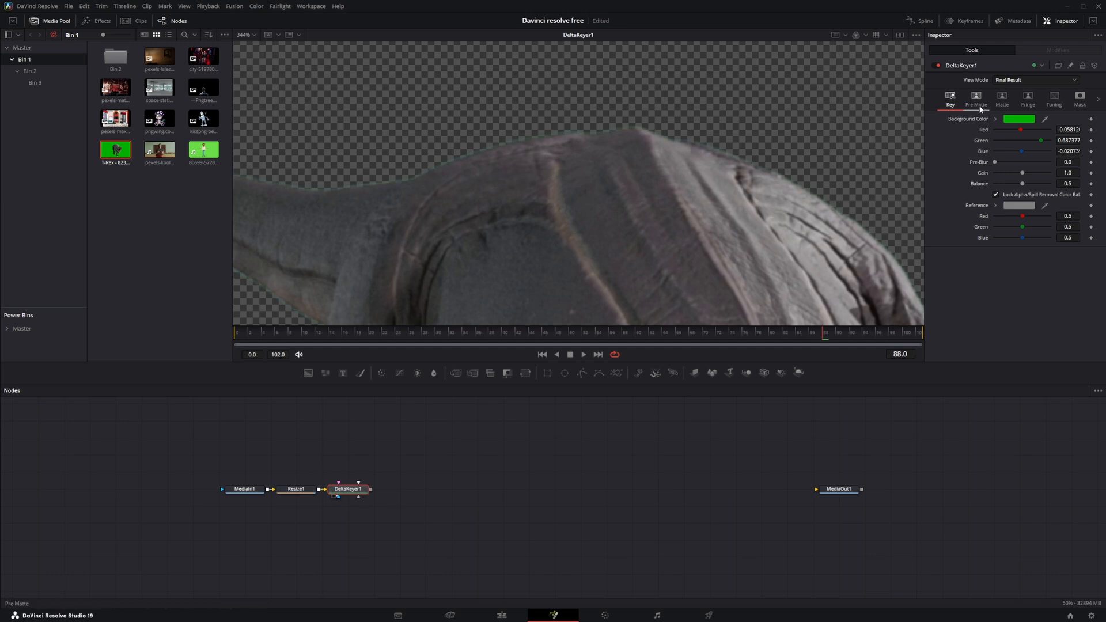
pyautogui.click(1033, 105)
pyautogui.click(1024, 122)
pyautogui.click(1015, 161)
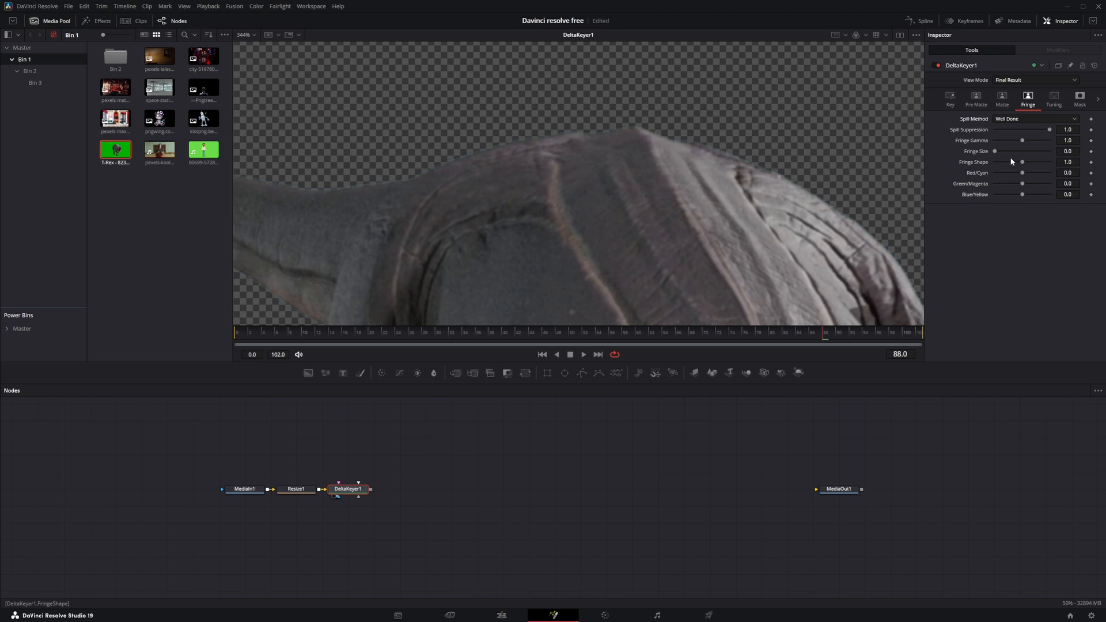
pyautogui.hotkey('ctrl', 'f')
# - Connect the Delta Keyer to MediaOut1, show MediaOut1 in the viewer, and save the project
pyautogui.moveTo(370, 489); pyautogui.dragTo(824, 496)
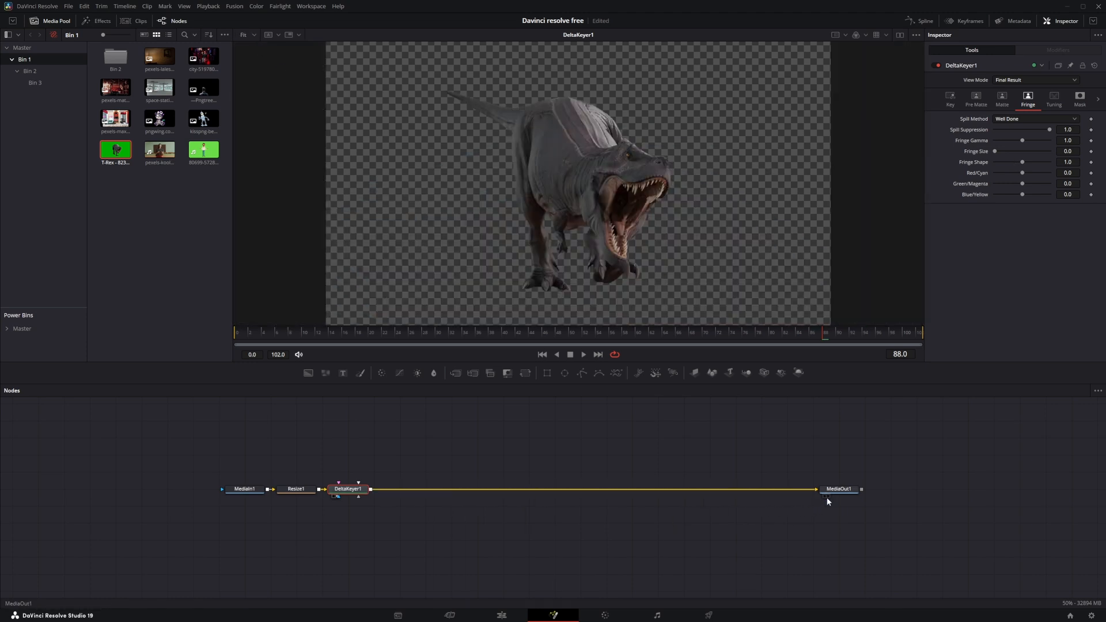
pyautogui.click(827, 497)
pyautogui.click(709, 461)
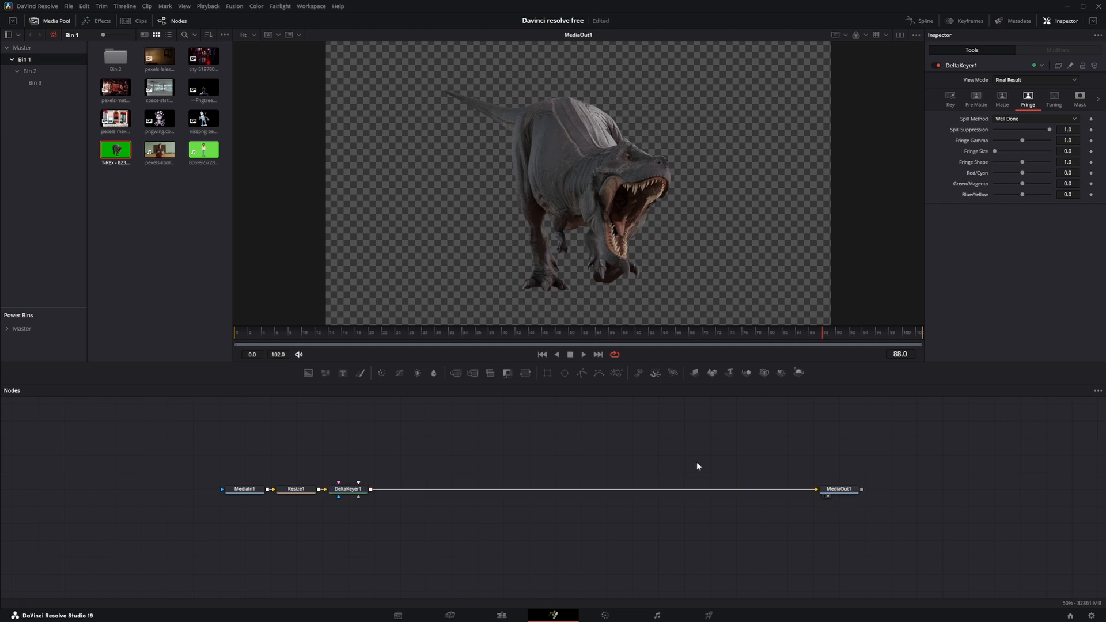
pyautogui.hotkey('ctrl', 's')
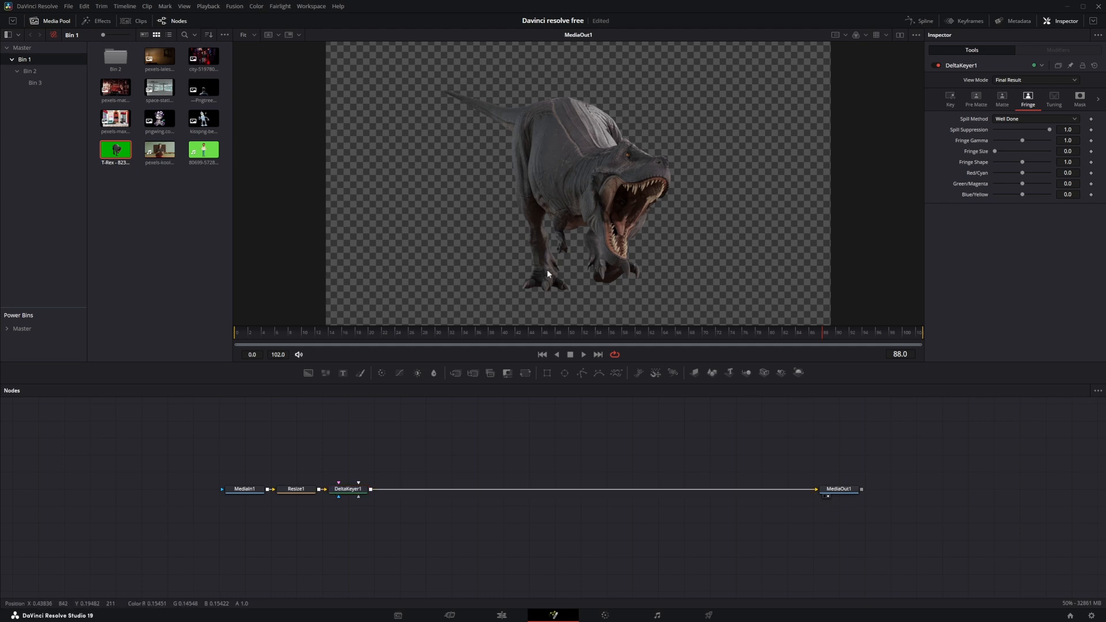
# - Add a Background node, display it in the viewer, and set it to a Gradient of type Radial
pyautogui.click(308, 372)
pyautogui.press('1')
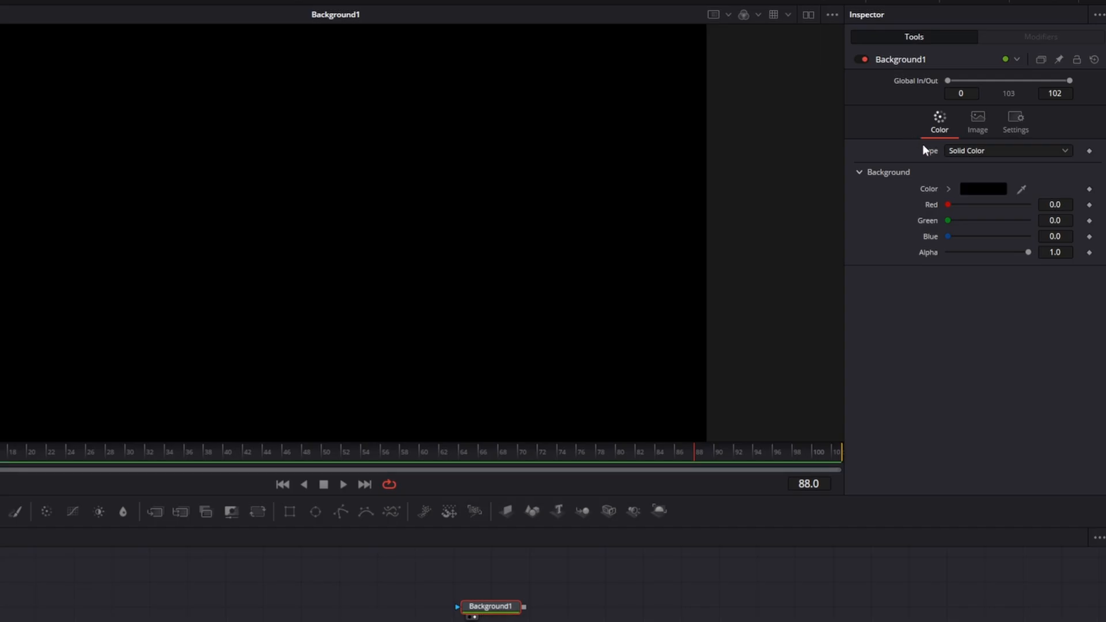
pyautogui.click(993, 151)
pyautogui.click(979, 216)
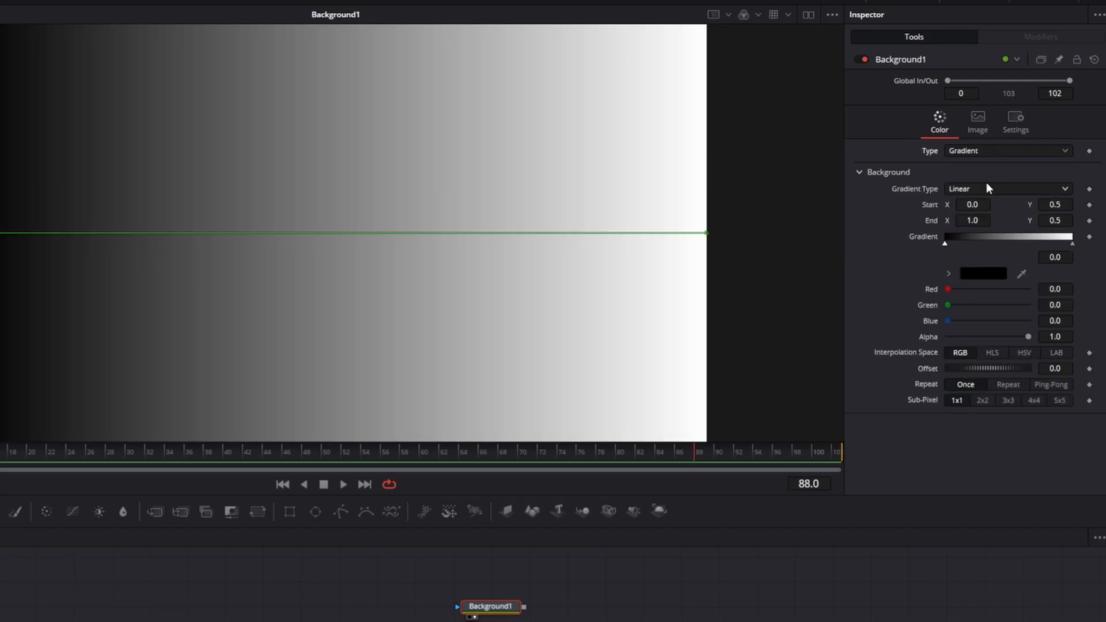
pyautogui.click(985, 188)
pyautogui.click(970, 258)
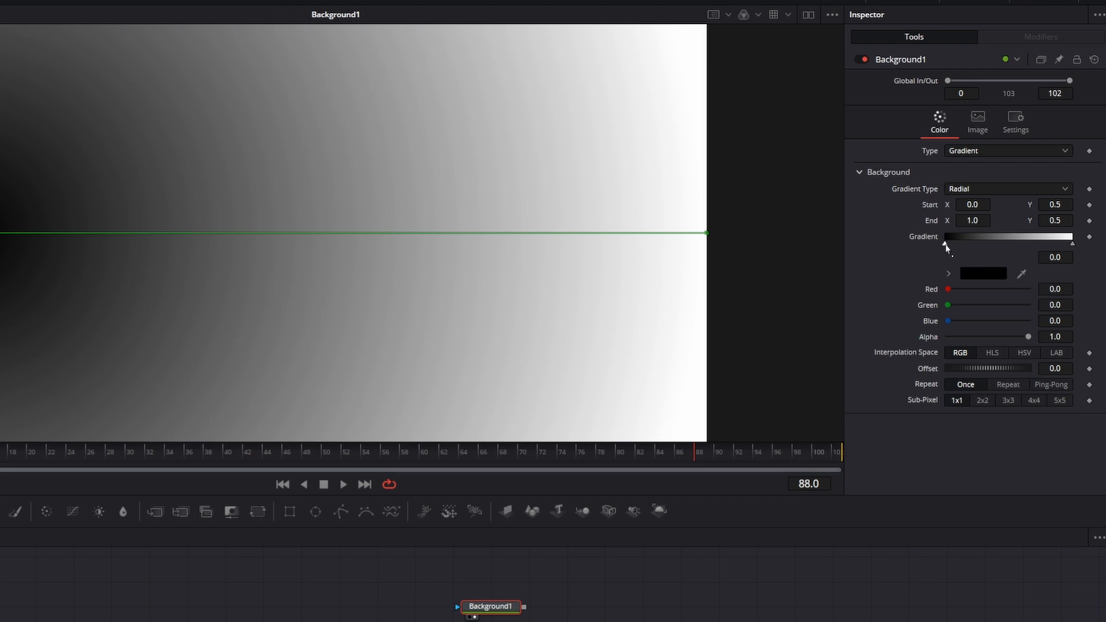
# - Color the radial gradient from white to black, with its start at the frame center and its end beyond the right edge
pyautogui.click(989, 274)
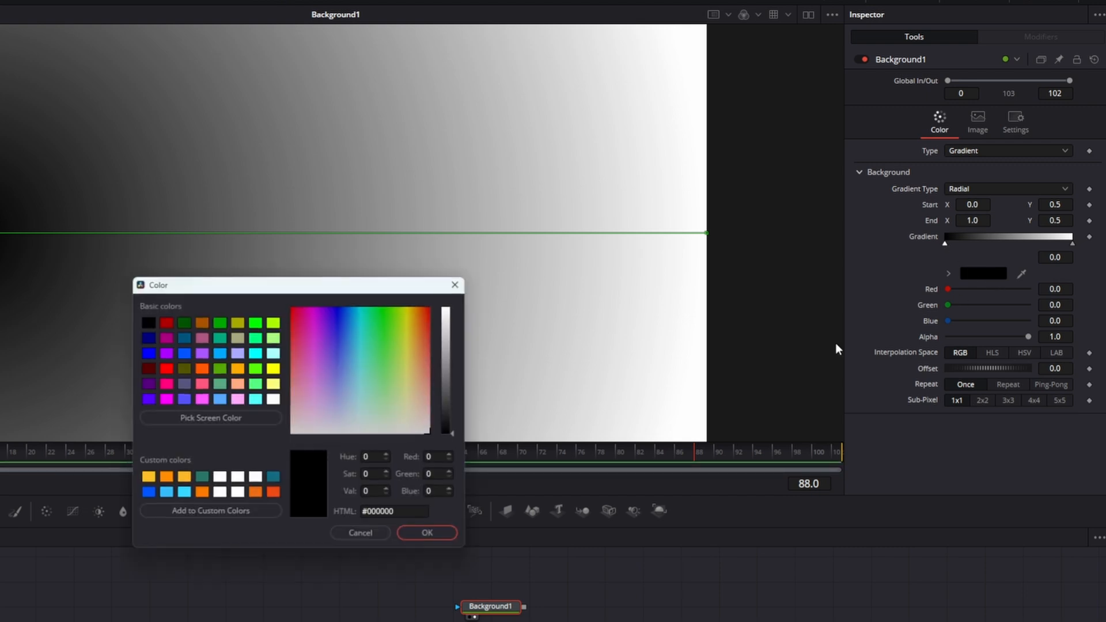
pyautogui.click(451, 315)
pyautogui.click(427, 532)
pyautogui.click(1072, 244)
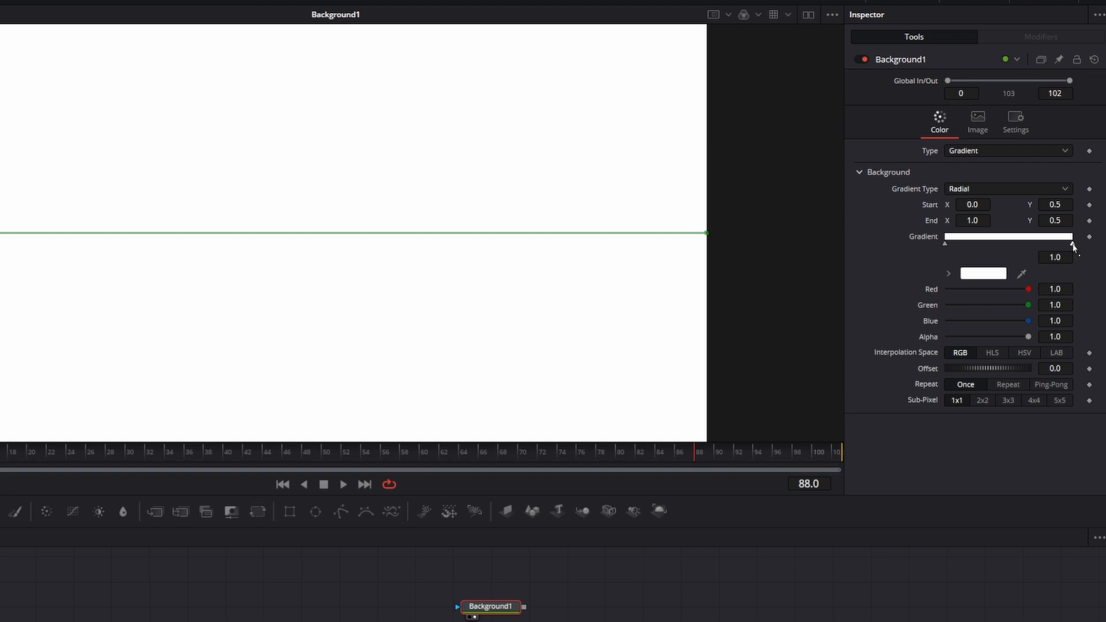
pyautogui.click(983, 273)
pyautogui.moveTo(447, 314); pyautogui.dragTo(436, 405)
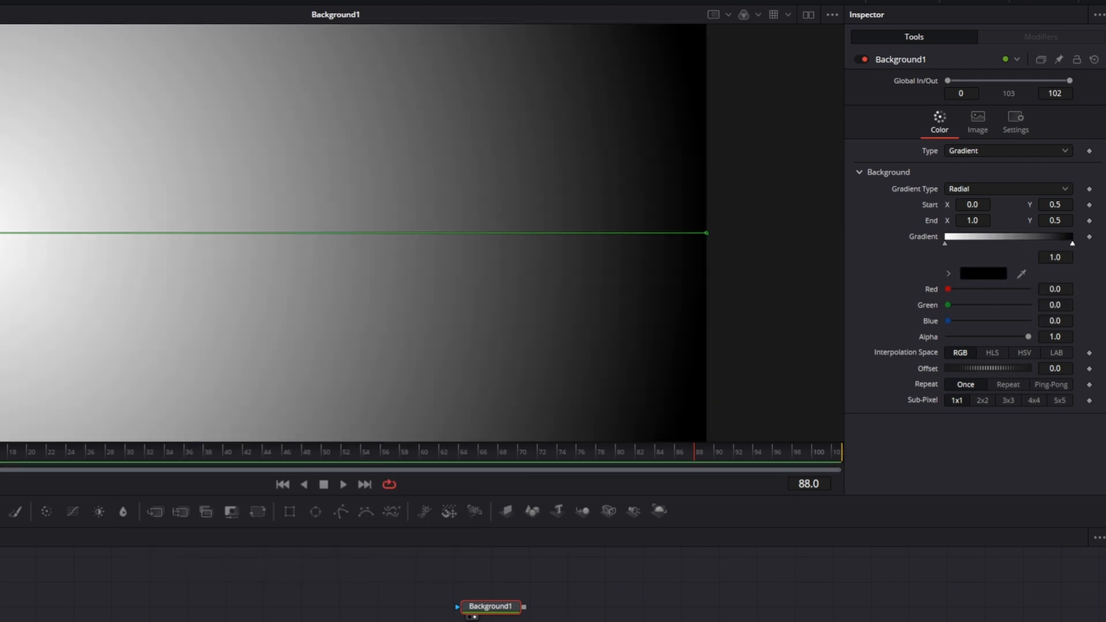
pyautogui.moveTo(325, 183); pyautogui.dragTo(577, 188)
pyautogui.moveTo(829, 184); pyautogui.dragTo(949, 194)
# - Merge the gradient background with the Delta Keyer output and swap the merge inputs so the dinosaur is in the foreground
pyautogui.moveTo(686, 438); pyautogui.dragTo(371, 490)
pyautogui.click(827, 495)
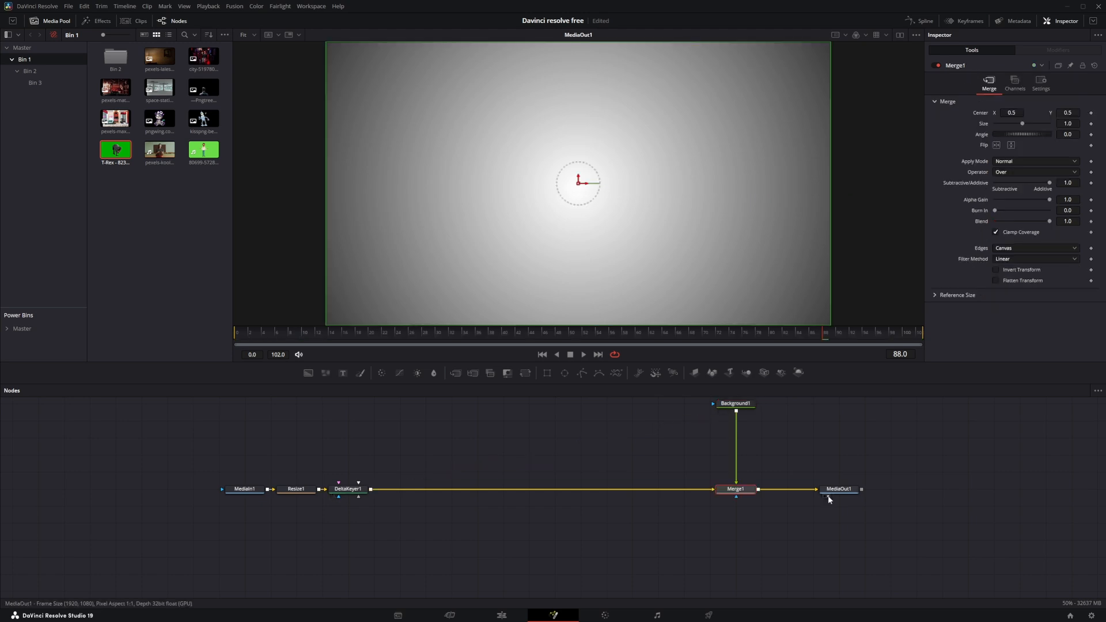
pyautogui.rightClick(741, 494)
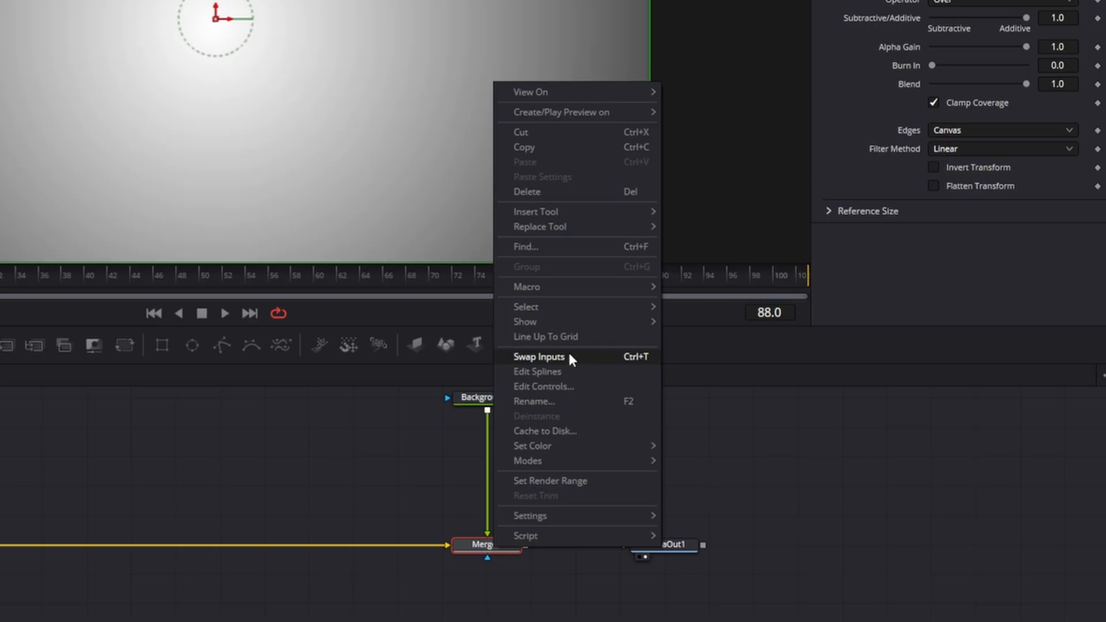
pyautogui.click(569, 357)
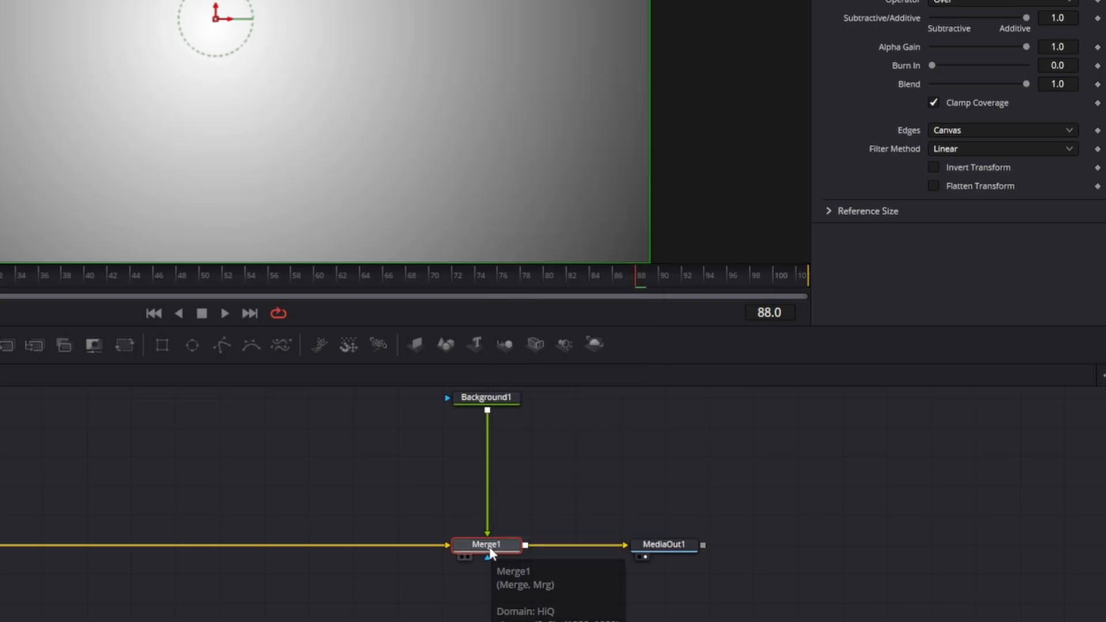
pyautogui.moveTo(23, 289); pyautogui.dragTo(640, 288)
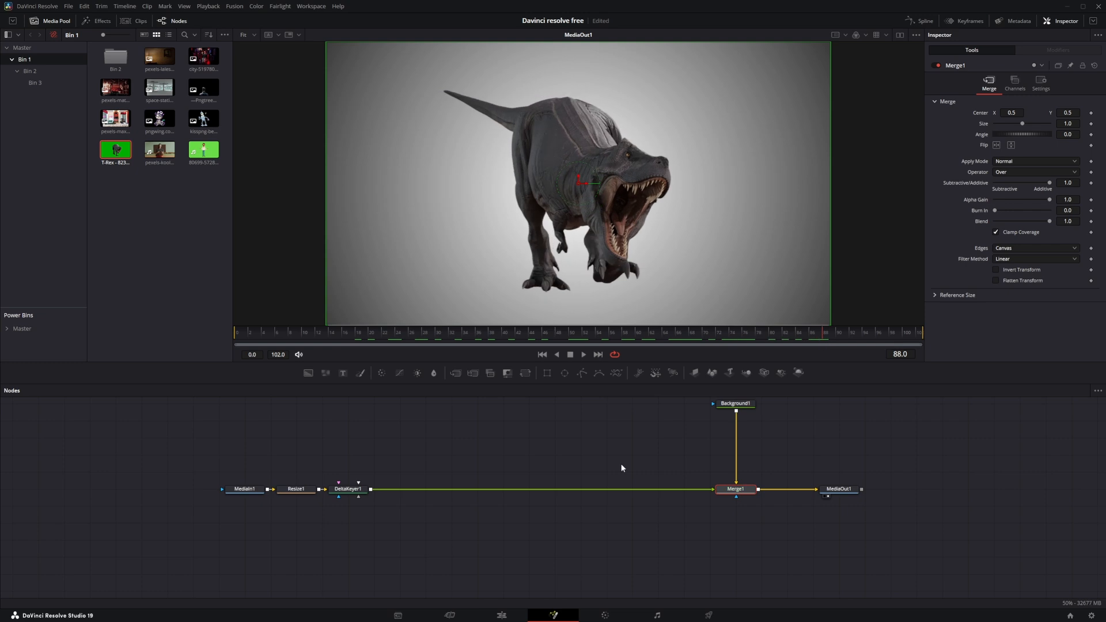
# - Insert a router right after the Delta Keyer and enclose the media, Resize and keyer nodes in an Underlay
pyautogui.scroll(3, 620, 465)
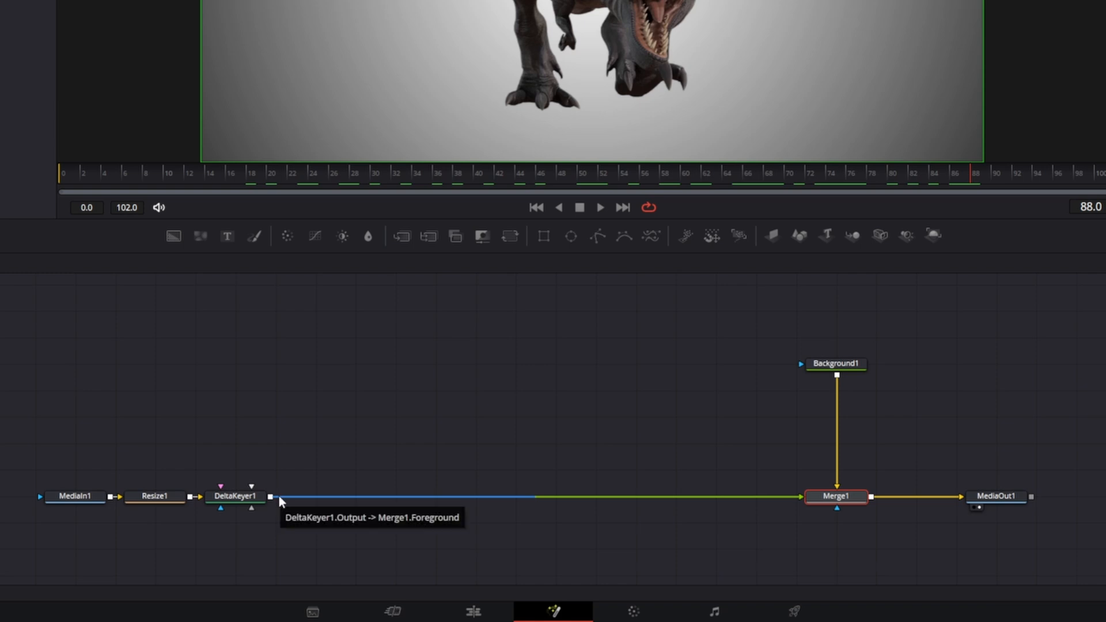
pyautogui.keyDown('alt'); pyautogui.click(277, 497); pyautogui.keyUp('alt')
pyautogui.moveTo(383, 495); pyautogui.dragTo(199, 577)
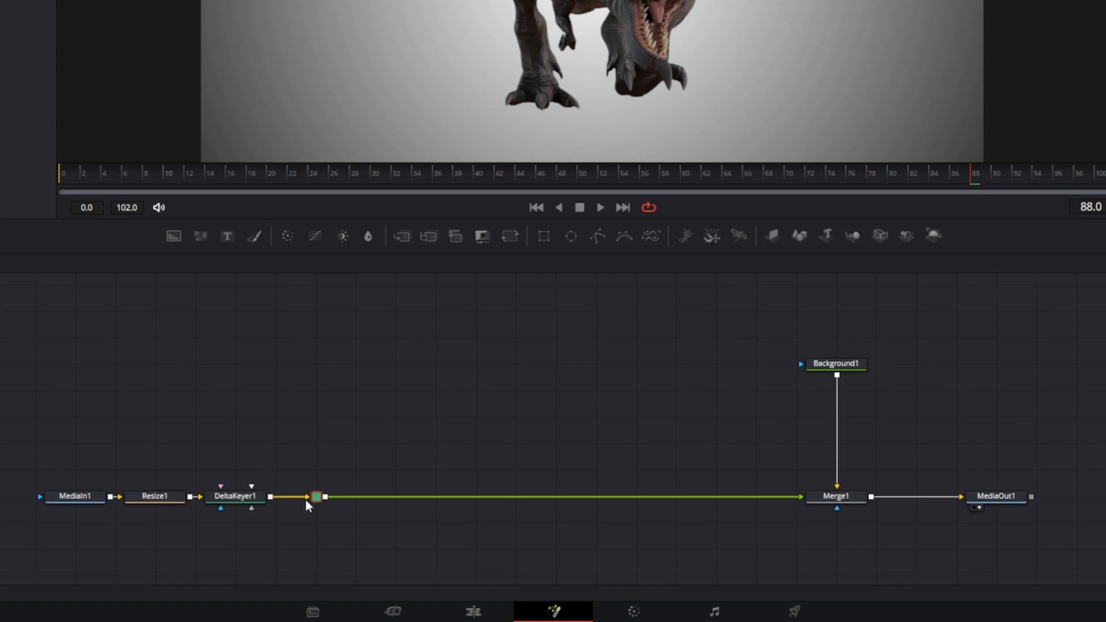
pyautogui.hotkey('shift', 'space')
pyautogui.write('under')
pyautogui.press('Return')
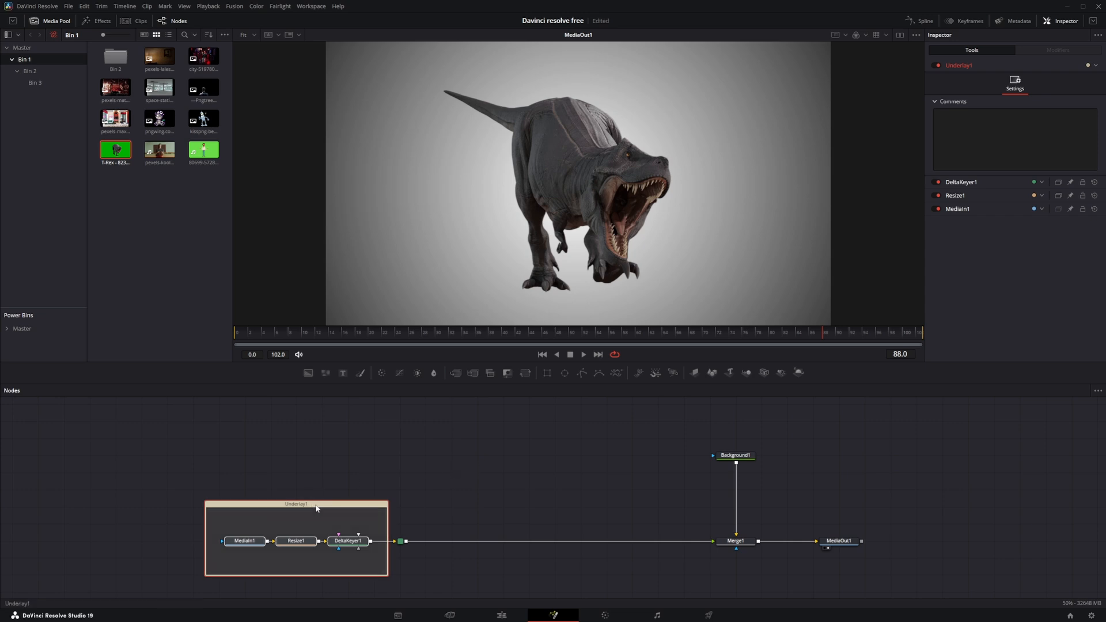
# - Color the underlay orange and shift it with its enclosed nodes away from the router
pyautogui.click(1095, 66)
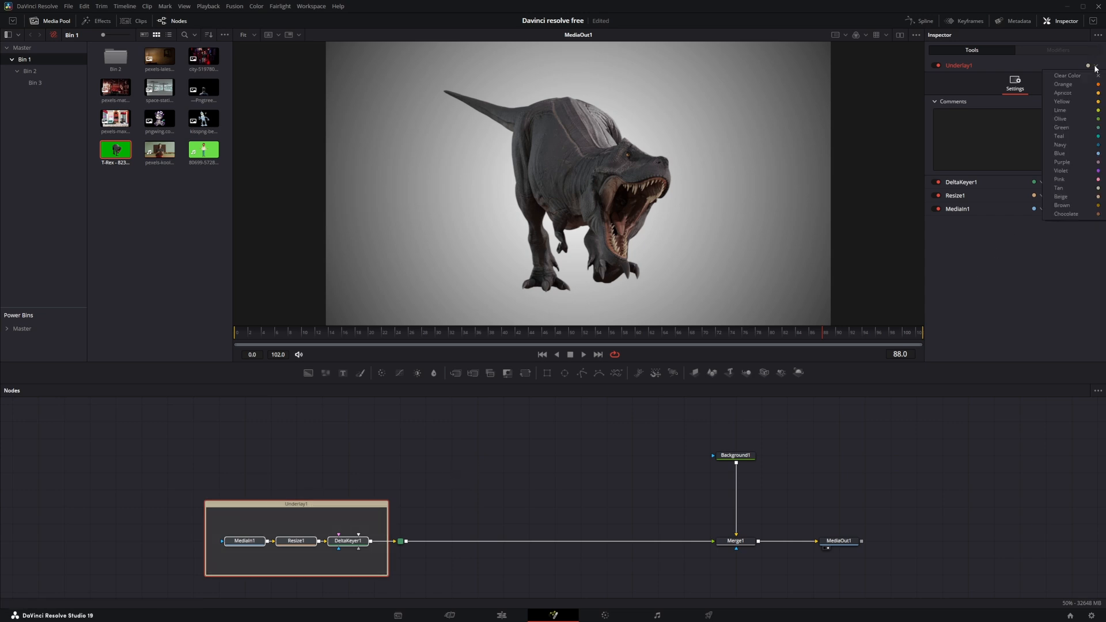
pyautogui.click(1082, 84)
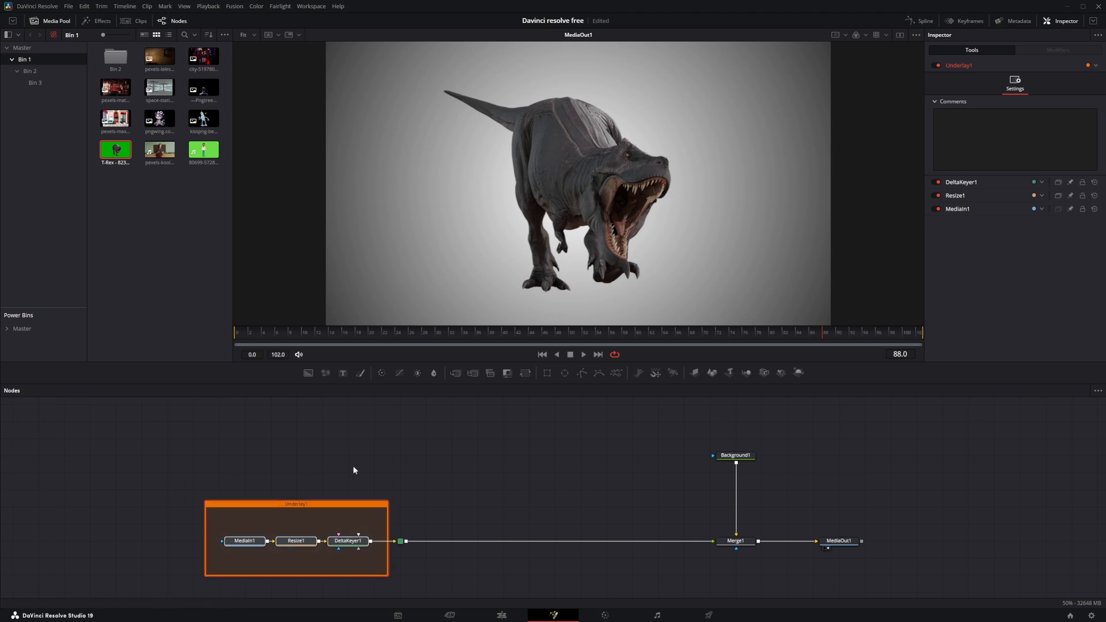
pyautogui.moveTo(337, 517)
pyautogui.mouseDown()
pyautogui.moveTo(311, 478)
pyautogui.moveTo(208, 459)
pyautogui.moveTo(296, 469)
pyautogui.moveTo(279, 446)
pyautogui.moveTo(238, 471)
pyautogui.moveTo(218, 506)
pyautogui.moveTo(321, 506)
pyautogui.mouseUp()
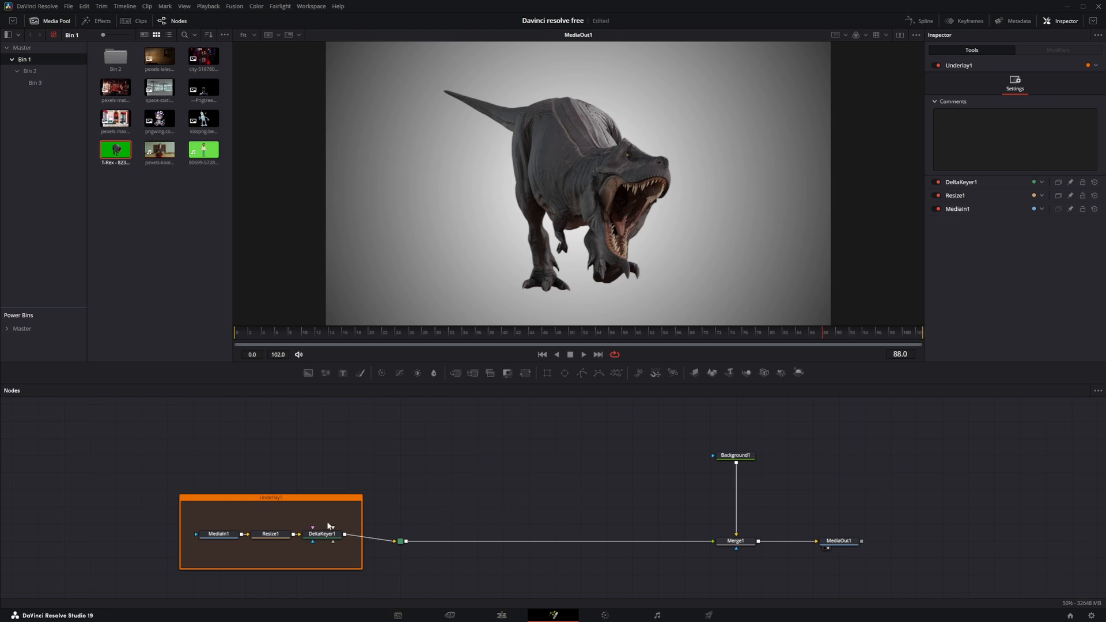
# - Insert two Color Corrector nodes in series after the router and rename the first one lumiere
pyautogui.click(400, 541)
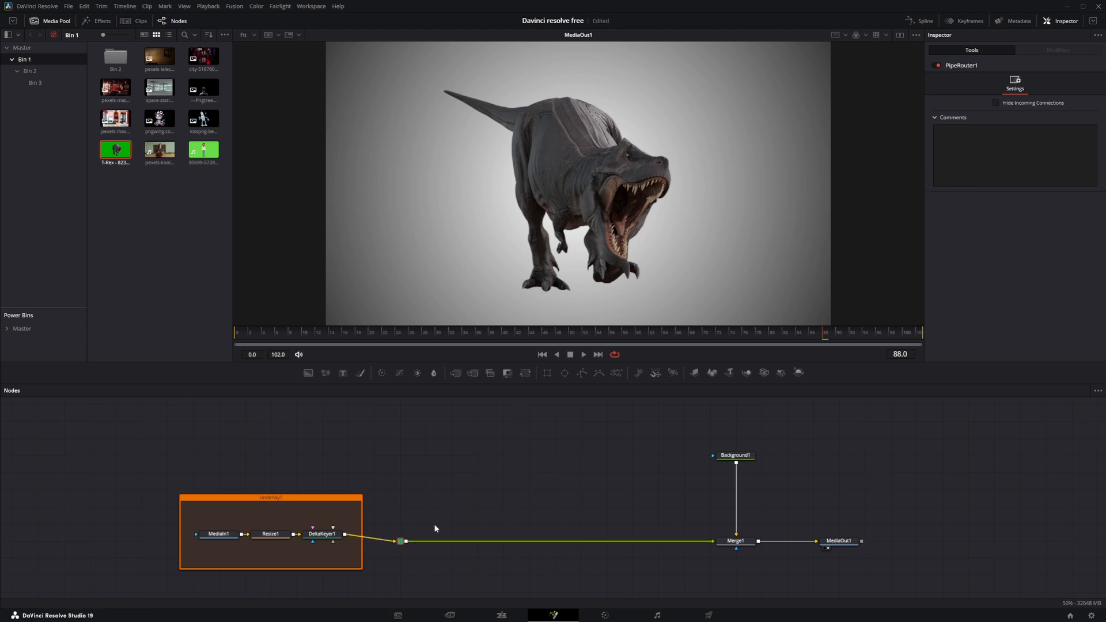
pyautogui.click(382, 372)
pyautogui.click(382, 372)
pyautogui.click(456, 542)
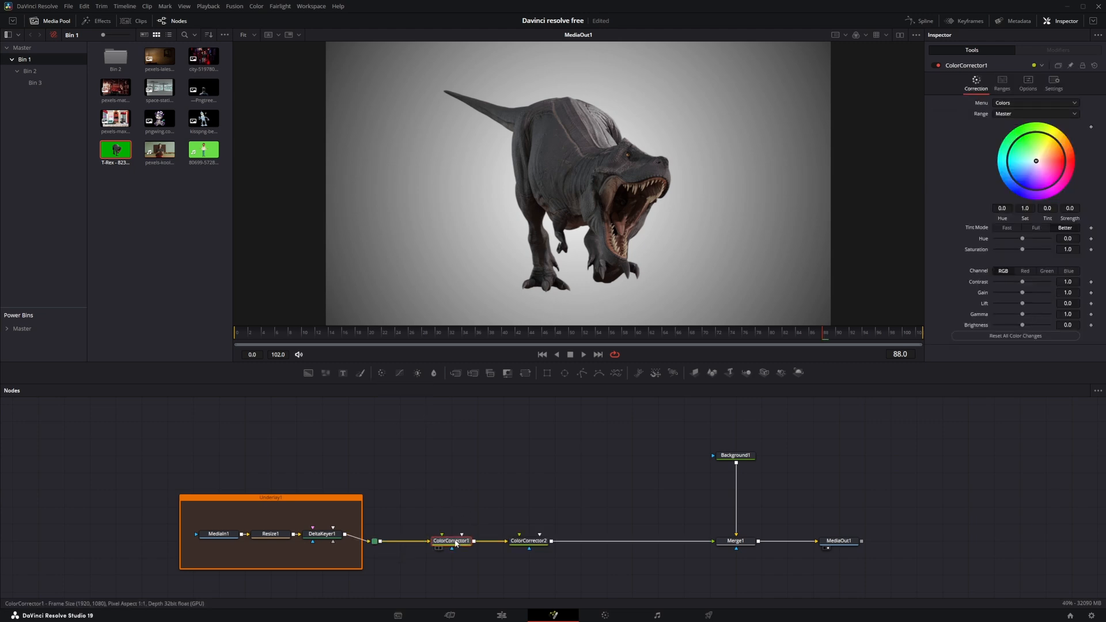
pyautogui.press('F2')
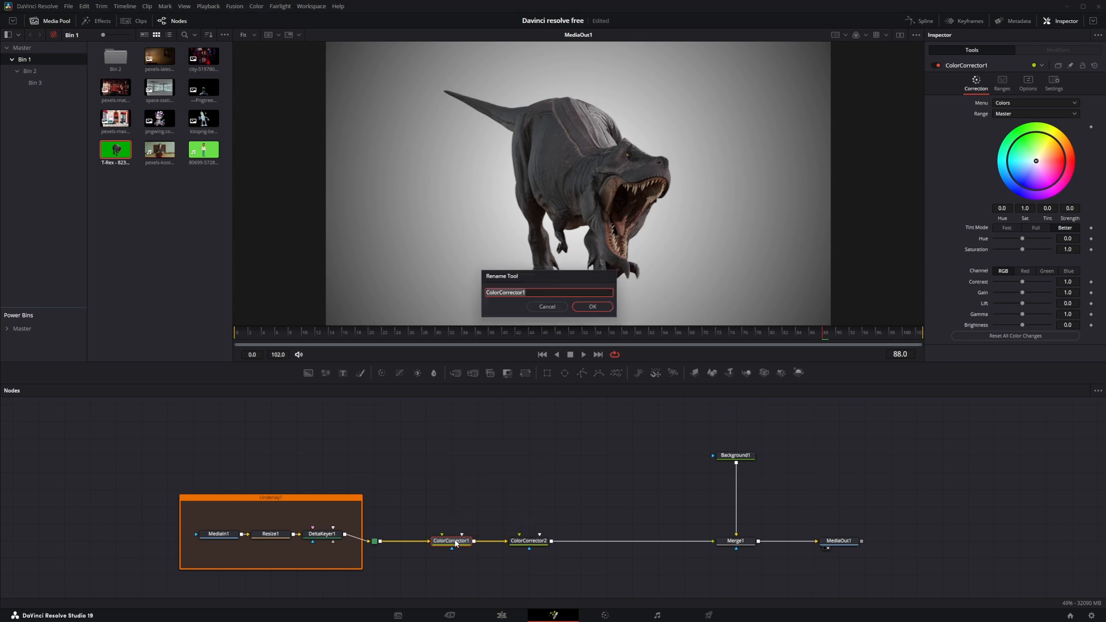
pyautogui.write('lumiere')
# - Rename the second Color Corrector node sombre
pyautogui.click(524, 542)
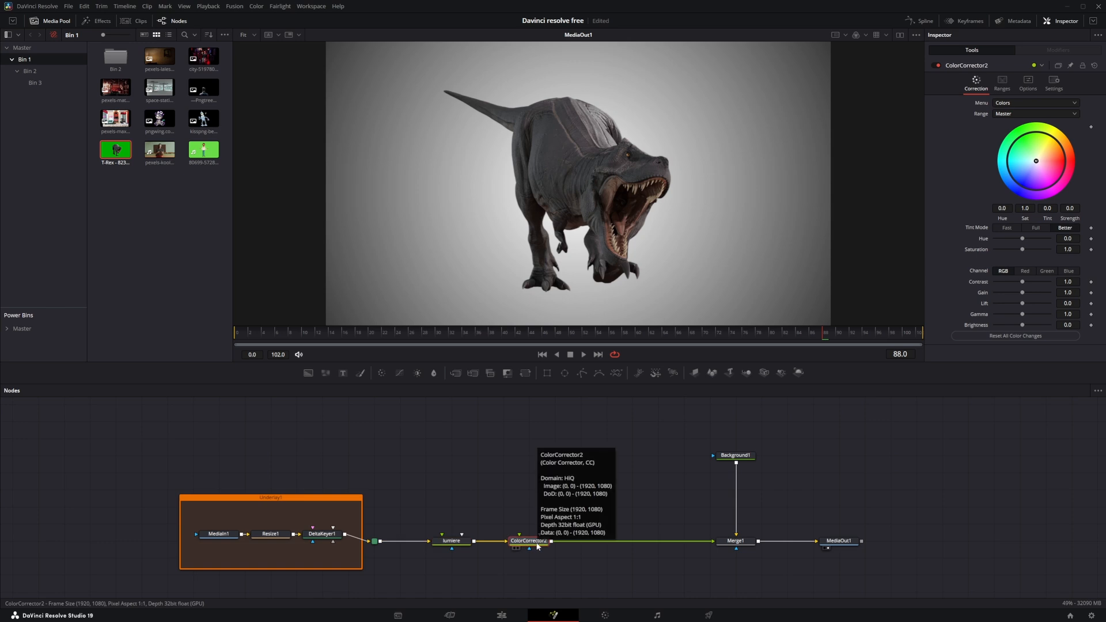
pyautogui.press('F2')
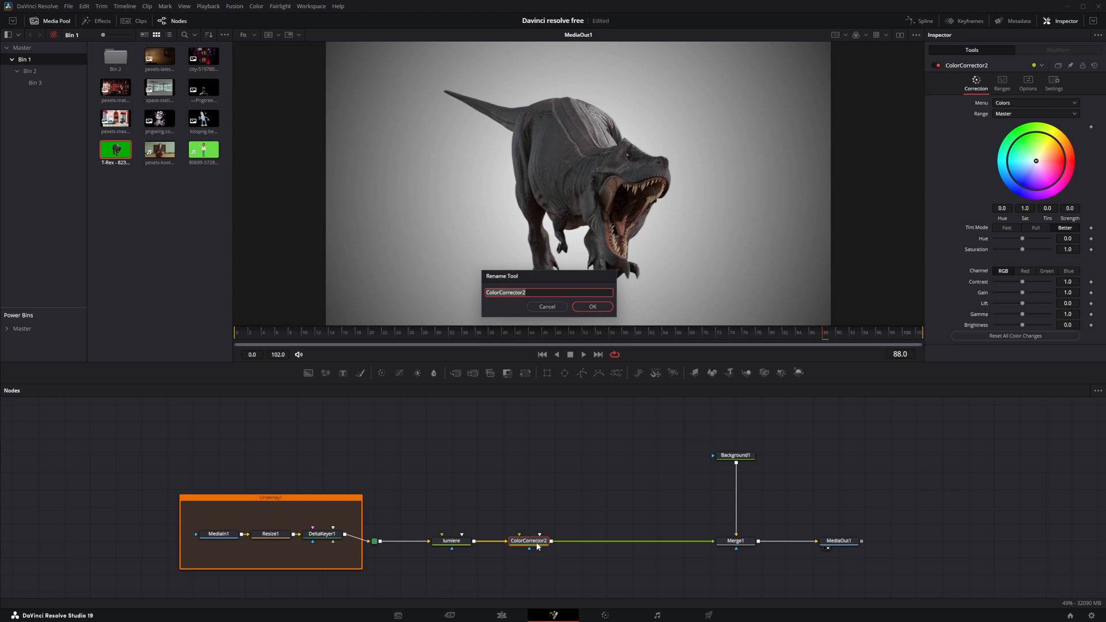
pyautogui.write('c')
pyautogui.write('sombre')
pyautogui.press('Return')
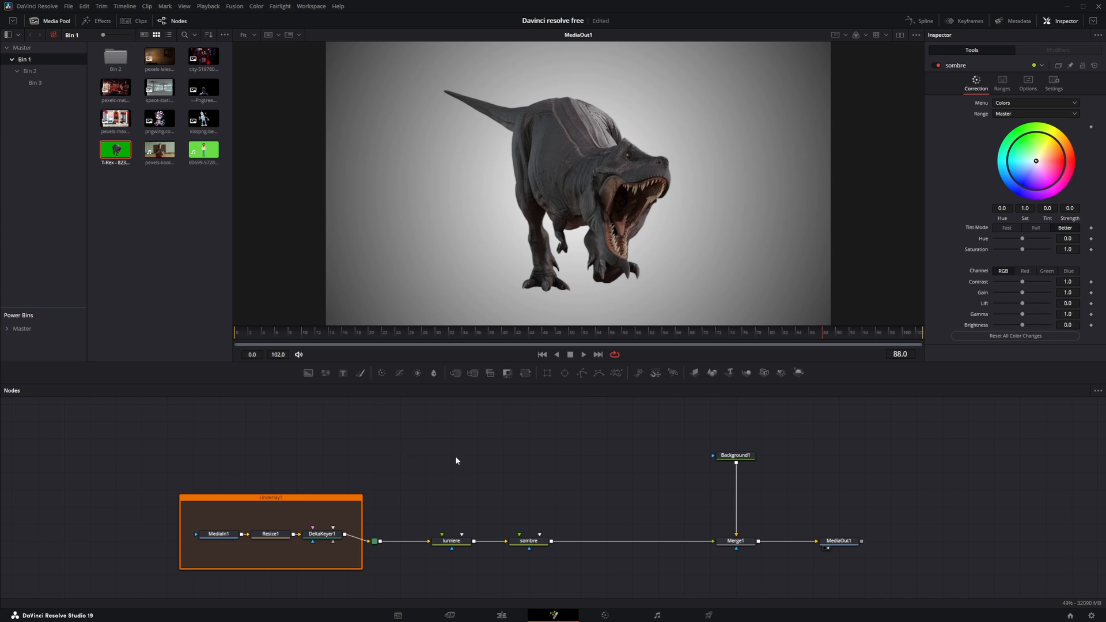
# - Add a Transform followed by a Blur, feed them from the router, and connect the Blur to both color correctors as effect mask
pyautogui.click(524, 372)
pyautogui.click(433, 372)
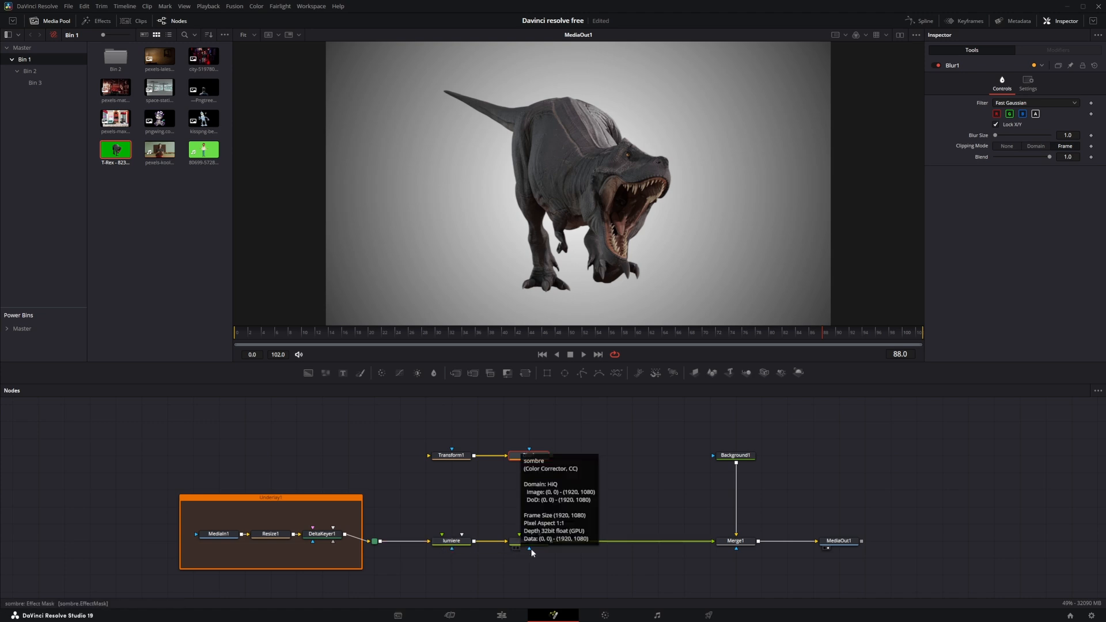
pyautogui.moveTo(551, 456); pyautogui.dragTo(451, 549)
pyautogui.moveTo(529, 464); pyautogui.dragTo(530, 551)
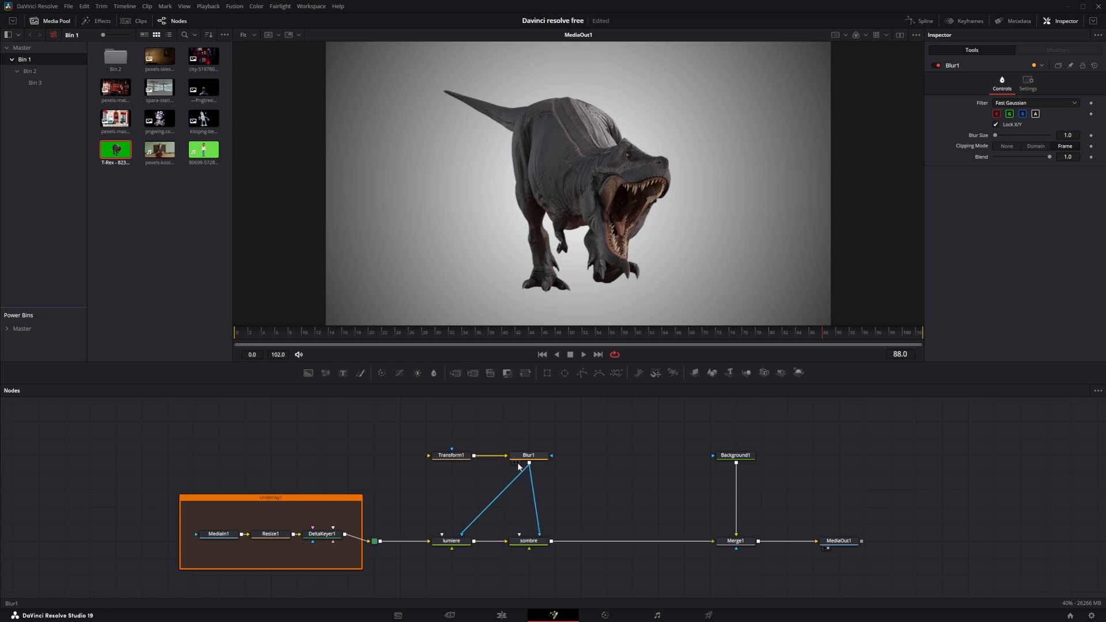
pyautogui.click(517, 463)
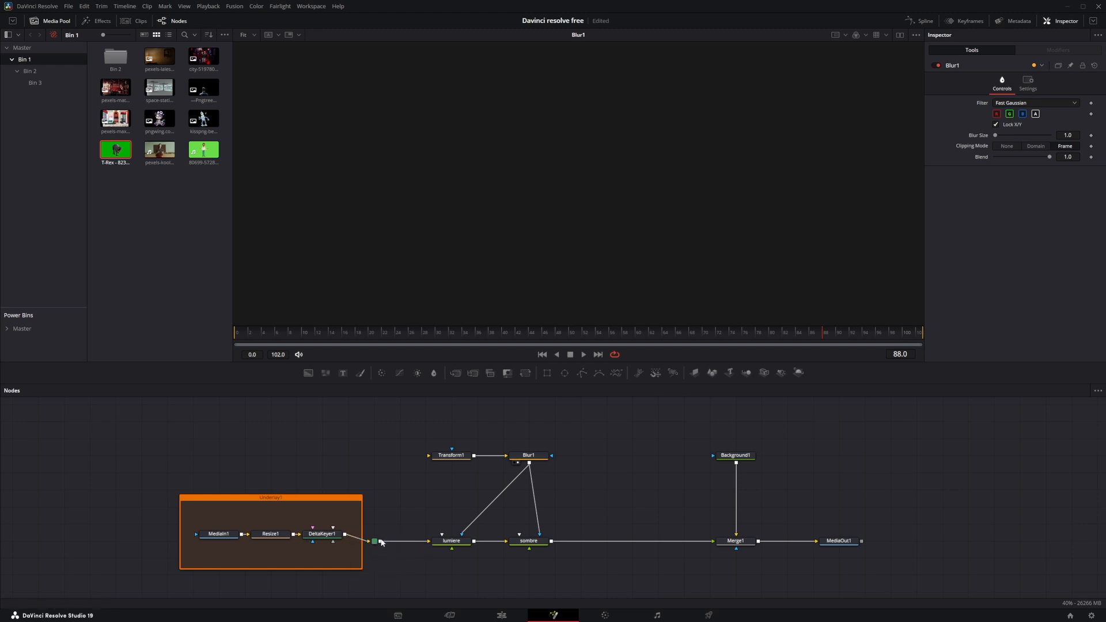
pyautogui.moveTo(380, 543); pyautogui.dragTo(429, 458)
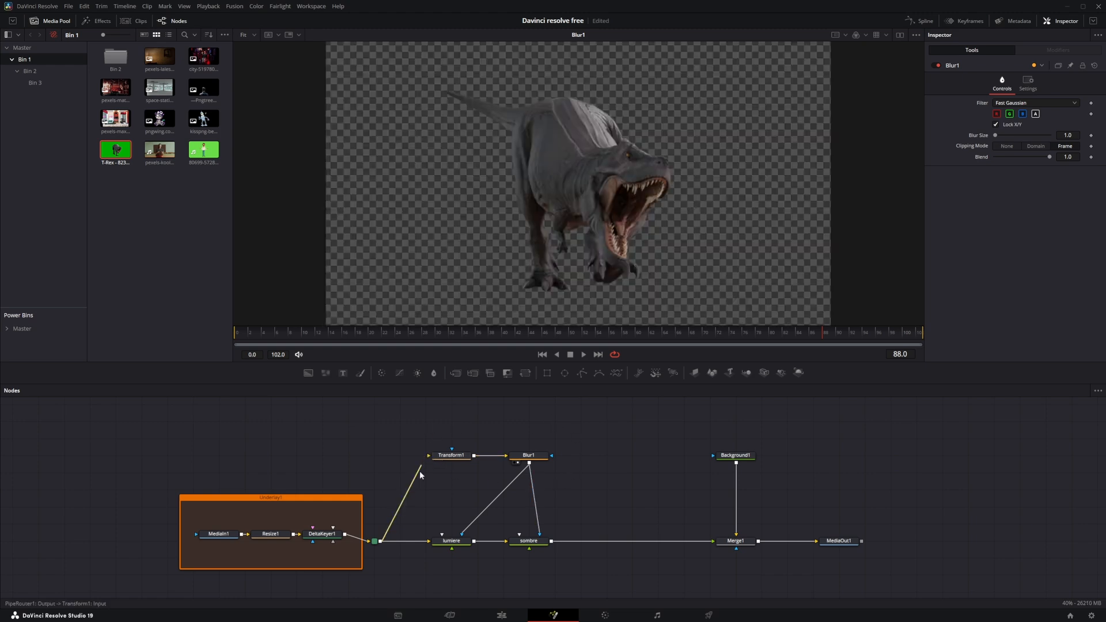
# - Display the final output in the viewer while testing a warm tint and lower gain on lumiere, and return both to neutral
pyautogui.click(451, 541)
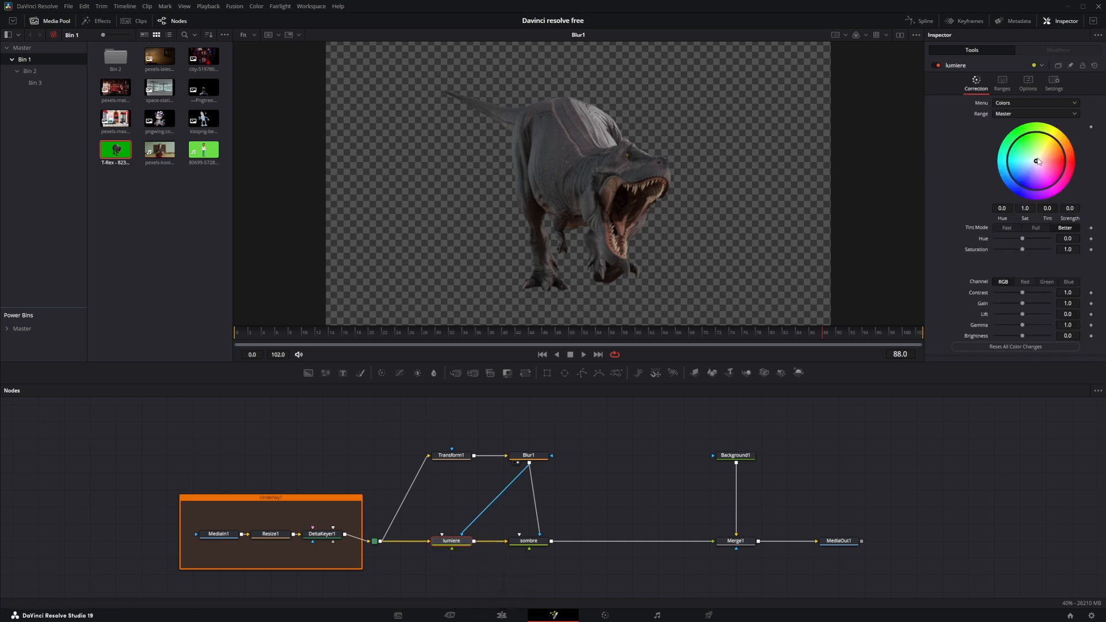
pyautogui.moveTo(1036, 163); pyautogui.dragTo(1048, 152)
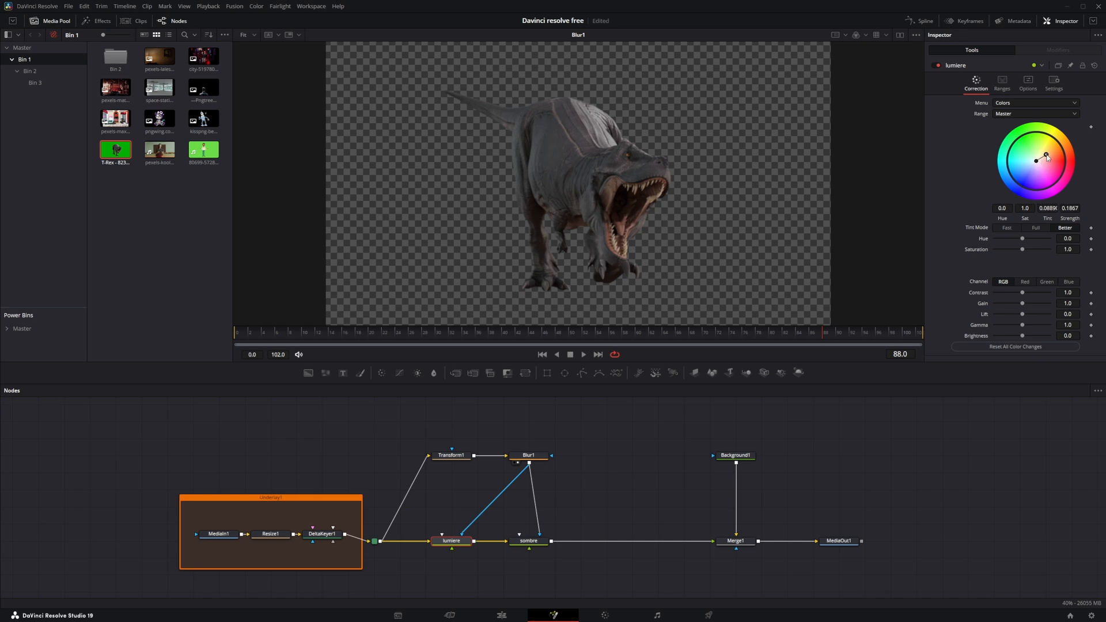
pyautogui.click(827, 547)
pyautogui.moveTo(1048, 152)
pyautogui.mouseDown()
pyautogui.moveTo(1055, 146)
pyautogui.moveTo(1040, 137)
pyautogui.moveTo(1010, 154)
pyautogui.moveTo(1013, 174)
pyautogui.moveTo(1035, 161)
pyautogui.mouseUp()
pyautogui.moveTo(1022, 303)
pyautogui.mouseDown()
pyautogui.moveTo(1032, 307)
pyautogui.moveTo(1014, 302)
pyautogui.mouseUp()
pyautogui.doubleClick(1013, 303)
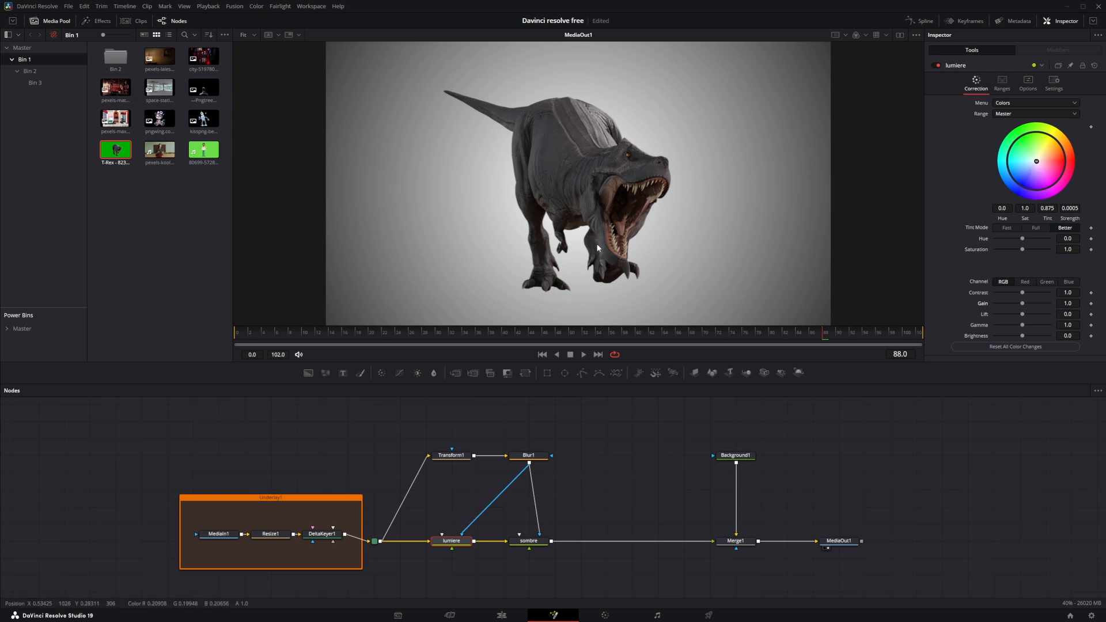
# - Apply the mask inverted on lumiere and set the gain of sombre to 0.77
pyautogui.click(1053, 82)
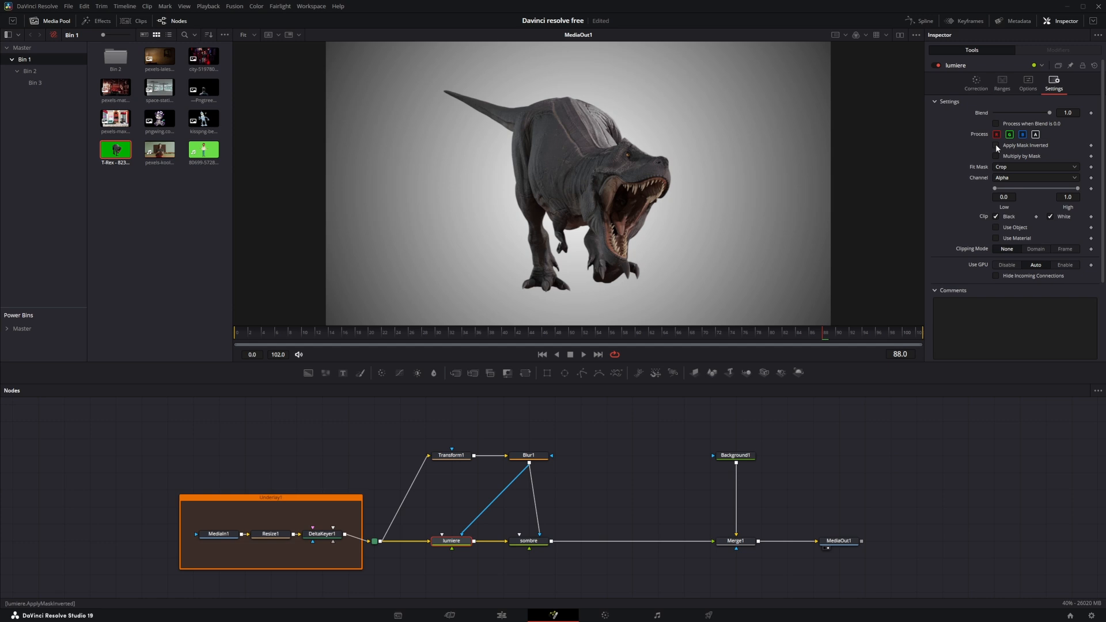
pyautogui.click(530, 543)
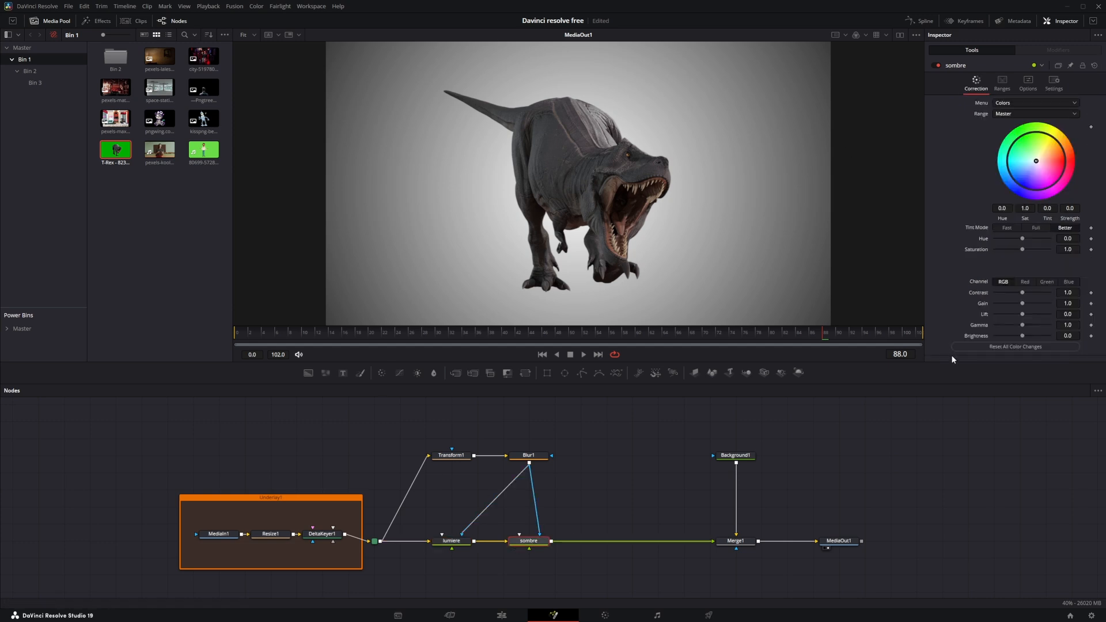
pyautogui.moveTo(1023, 306); pyautogui.dragTo(1016, 306)
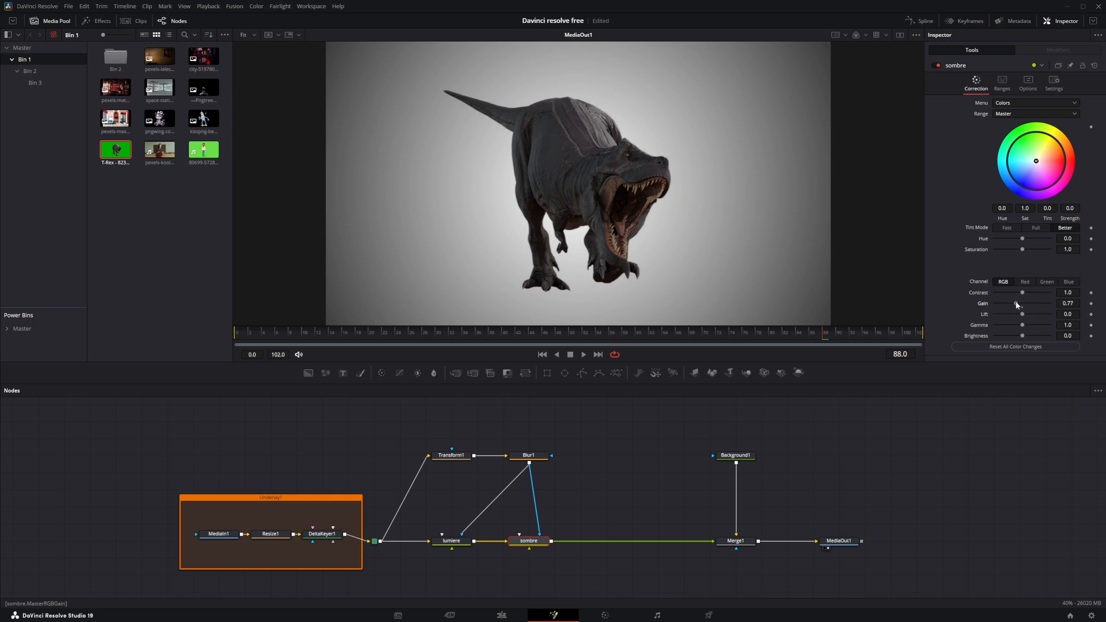
# - Tint lumiere toward cyan-blue with a strength of about 0.2 and raise its gain to about 1.7
pyautogui.click(452, 541)
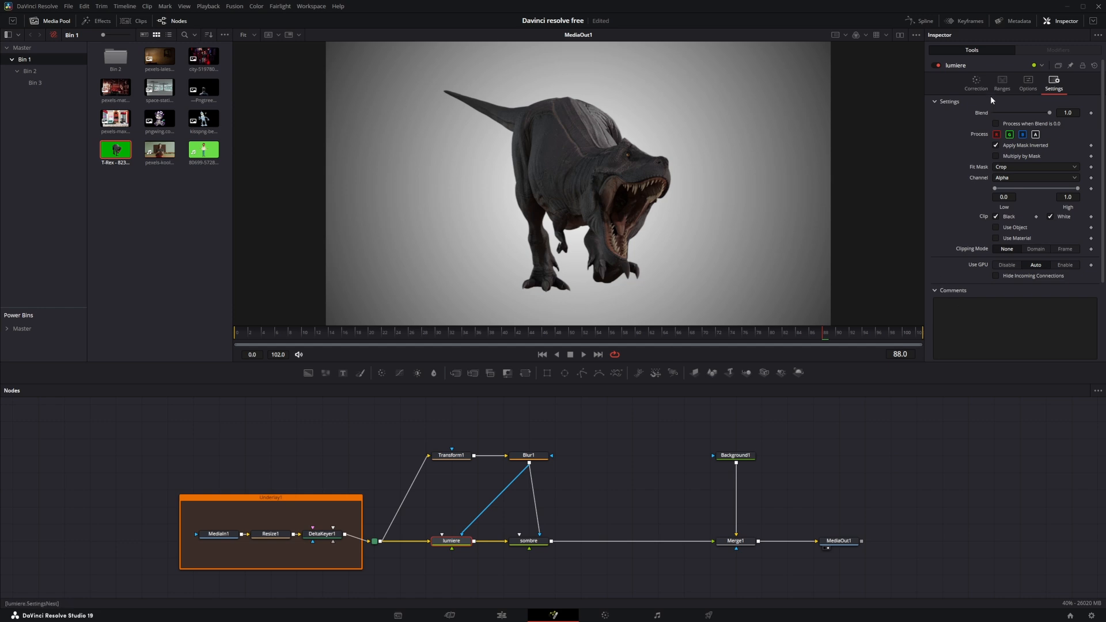
pyautogui.click(1027, 159)
pyautogui.moveTo(1037, 163)
pyautogui.mouseDown()
pyautogui.moveTo(1037, 150)
pyautogui.moveTo(1023, 165)
pyautogui.mouseUp()
pyautogui.moveTo(1023, 309); pyautogui.dragTo(1026, 308)
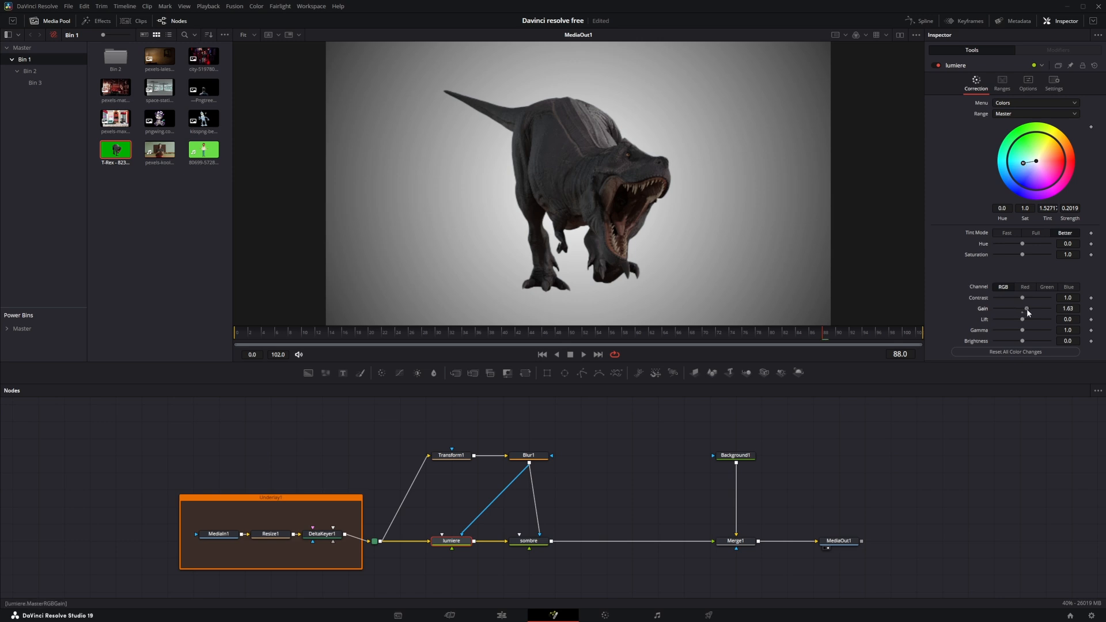
# - Offset the Transform's center to about X 0.52, Y 0.488 and set the Blur's size to about 28.3
pyautogui.click(459, 460)
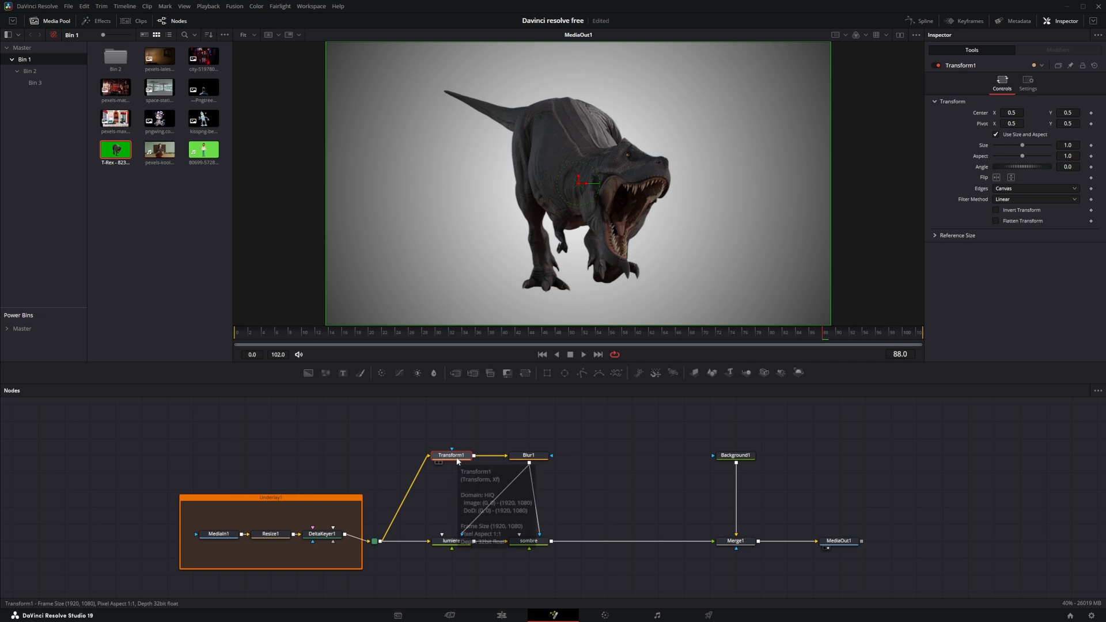
pyautogui.moveTo(580, 184); pyautogui.dragTo(588, 188)
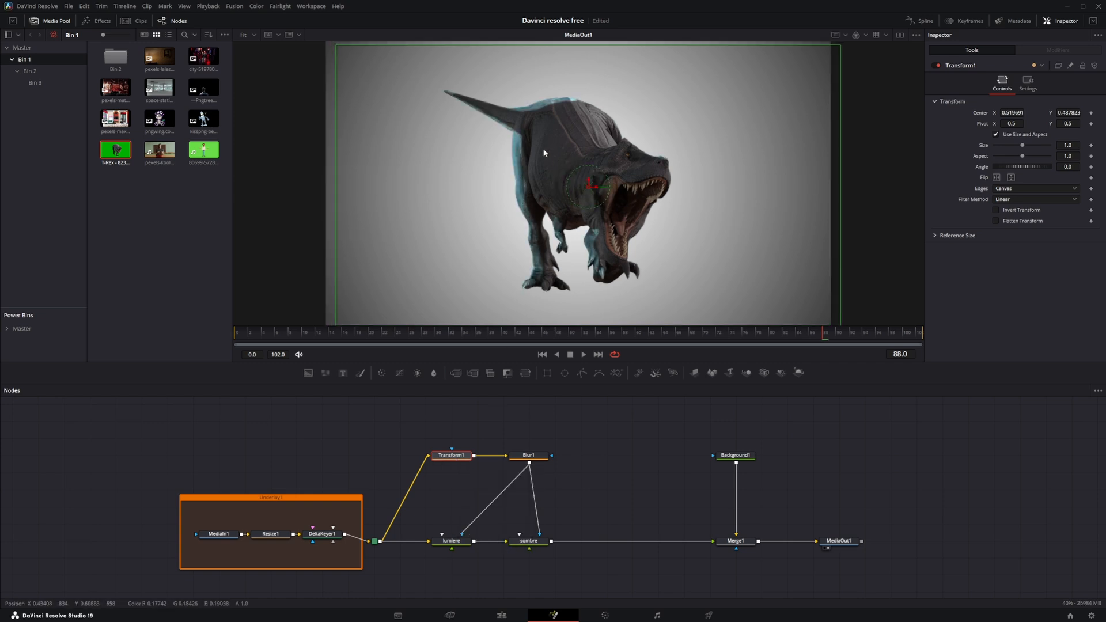
pyautogui.click(527, 455)
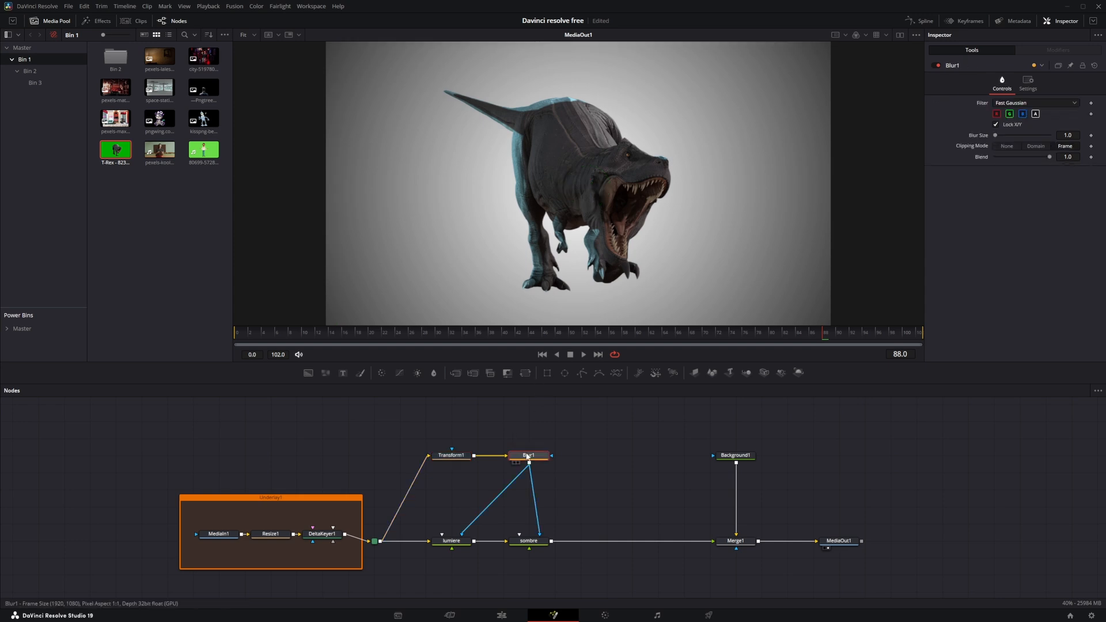
pyautogui.click(1006, 134)
pyautogui.moveTo(1006, 138); pyautogui.dragTo(1011, 138)
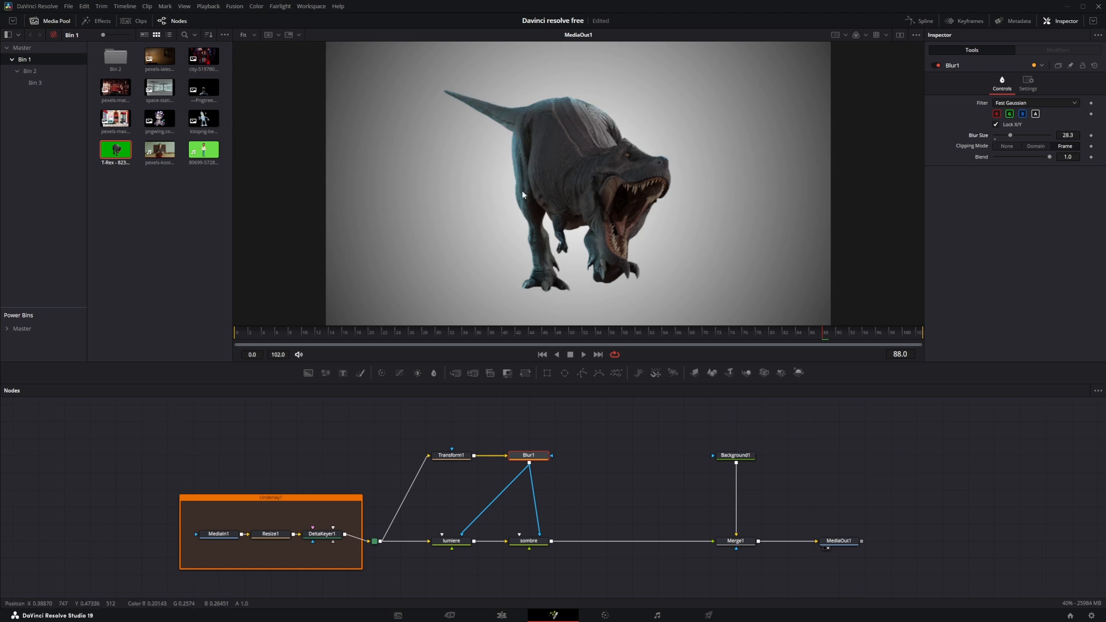
# - Change lumiere's tint to warm orange with about 0.22 strength, and move the Transform's center to about X 0.465, Y 0.506
pyautogui.click(452, 541)
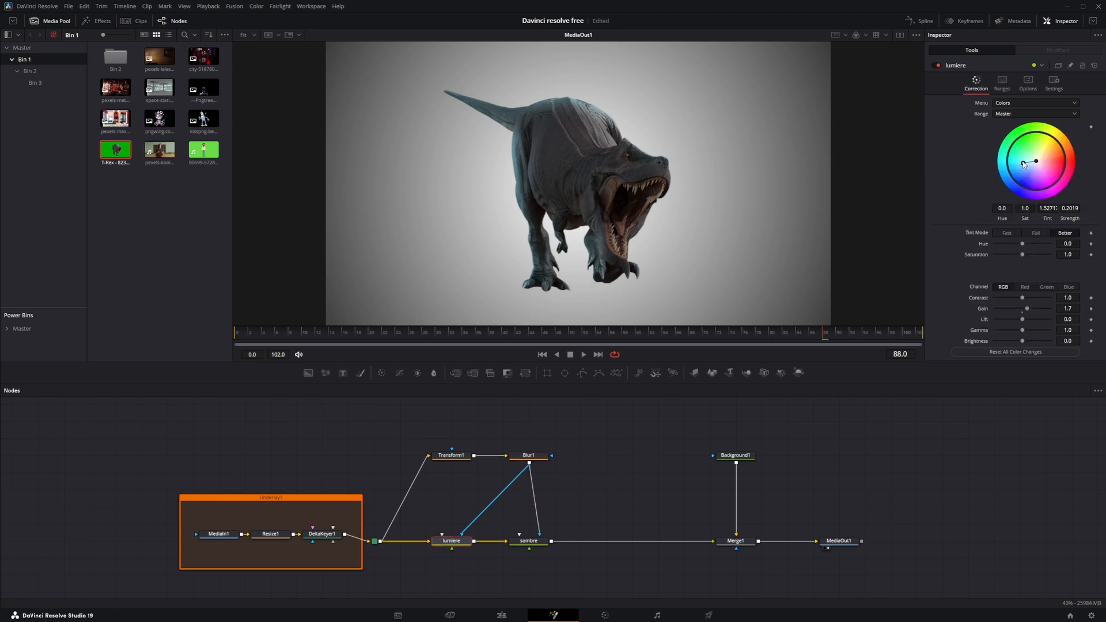
pyautogui.moveTo(1024, 165); pyautogui.dragTo(1048, 156)
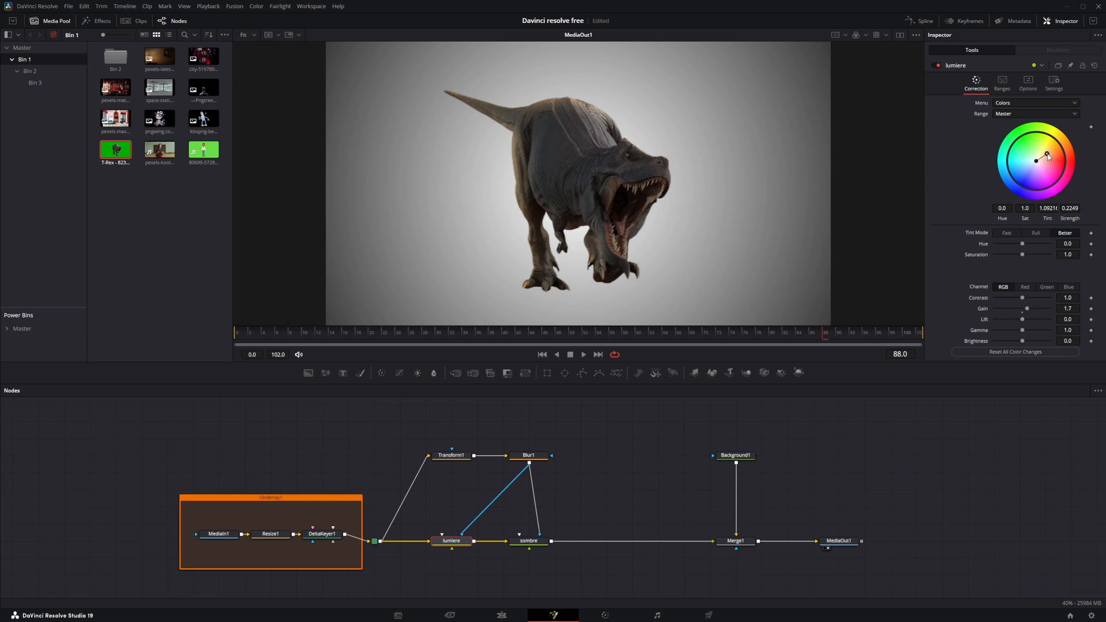
pyautogui.click(451, 454)
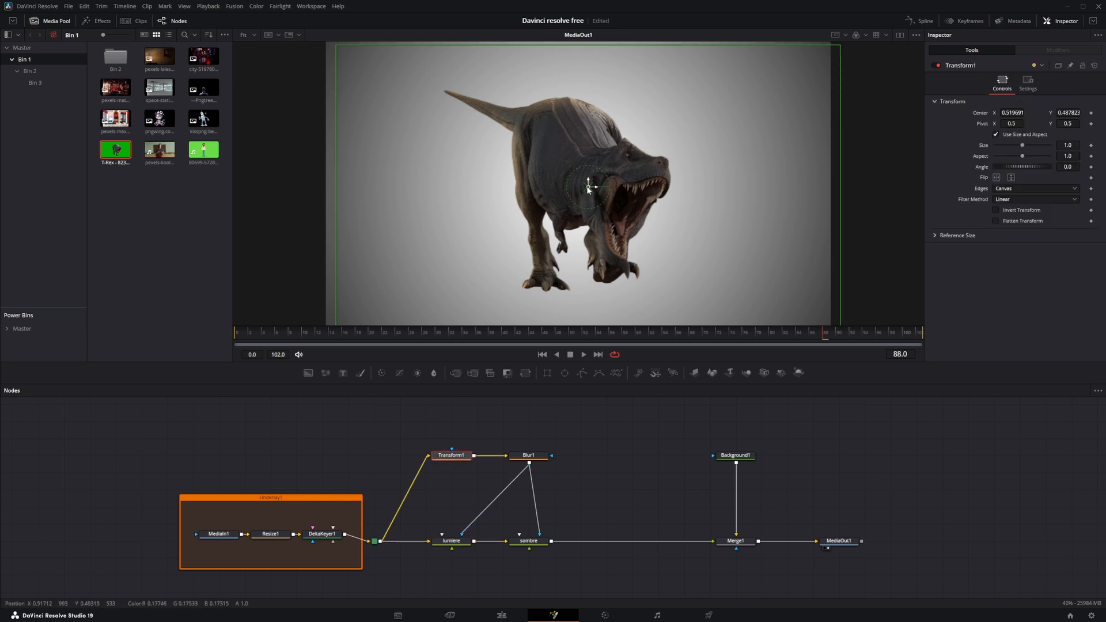
pyautogui.moveTo(588, 189); pyautogui.dragTo(561, 180)
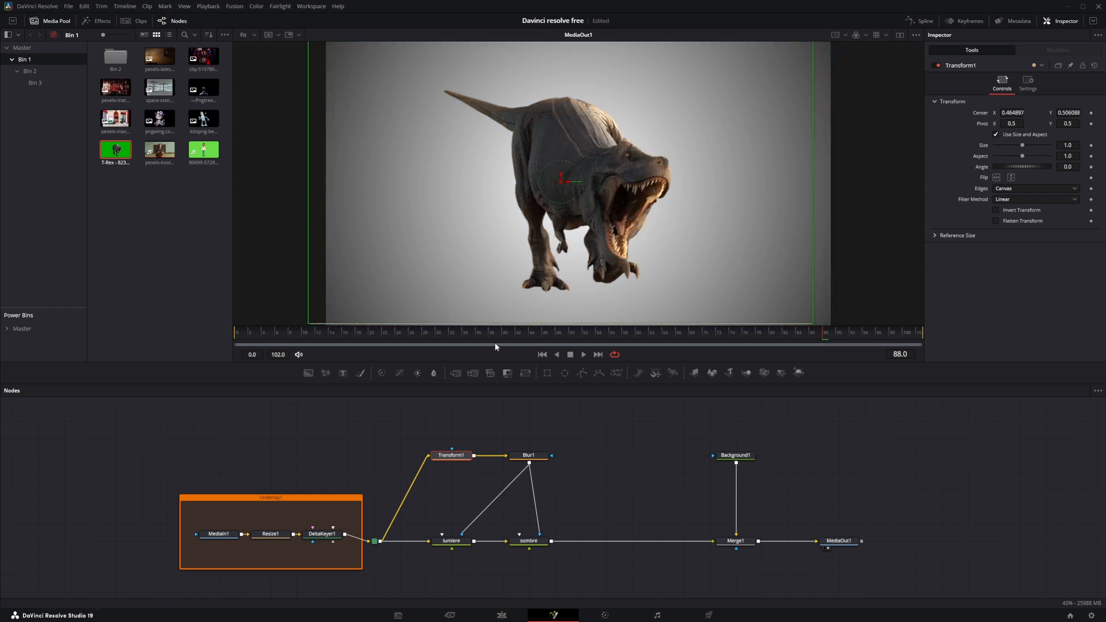
# - Preview the effect along the clip and set the gain of sombre to about 1.51
pyautogui.click(668, 442)
pyautogui.moveTo(351, 330); pyautogui.dragTo(471, 330)
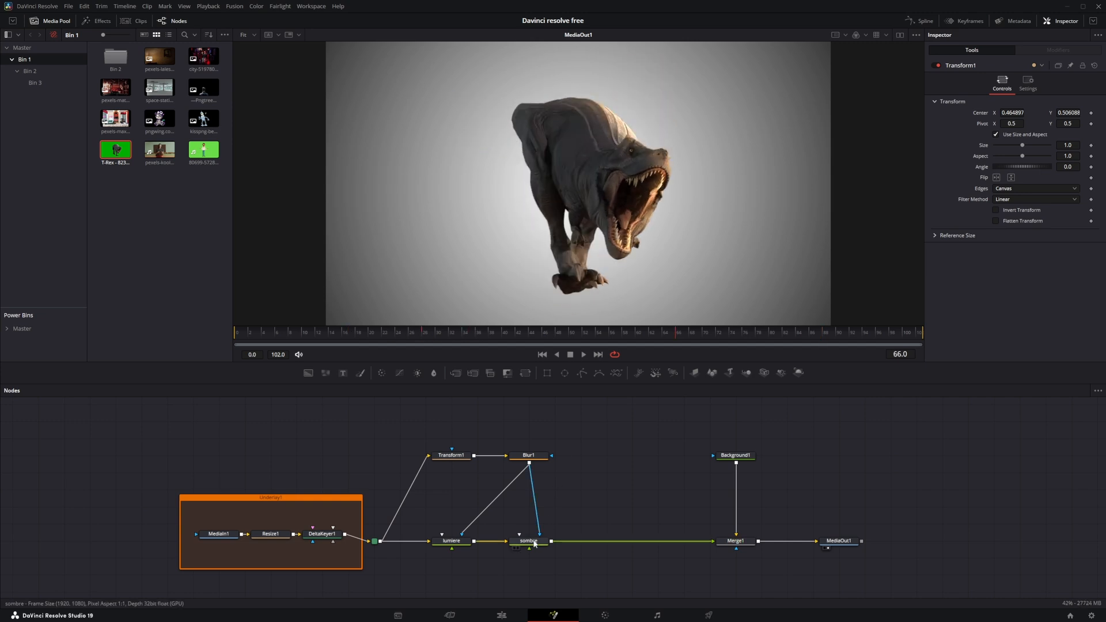
pyautogui.click(533, 541)
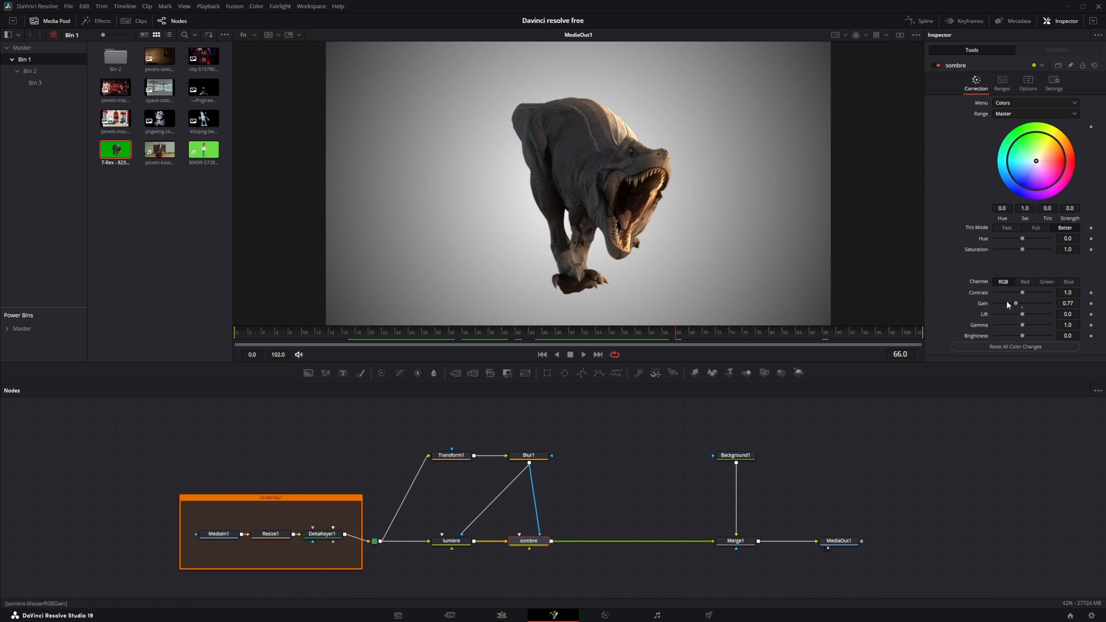
pyautogui.moveTo(1015, 304); pyautogui.dragTo(1026, 303)
pyautogui.click(781, 333)
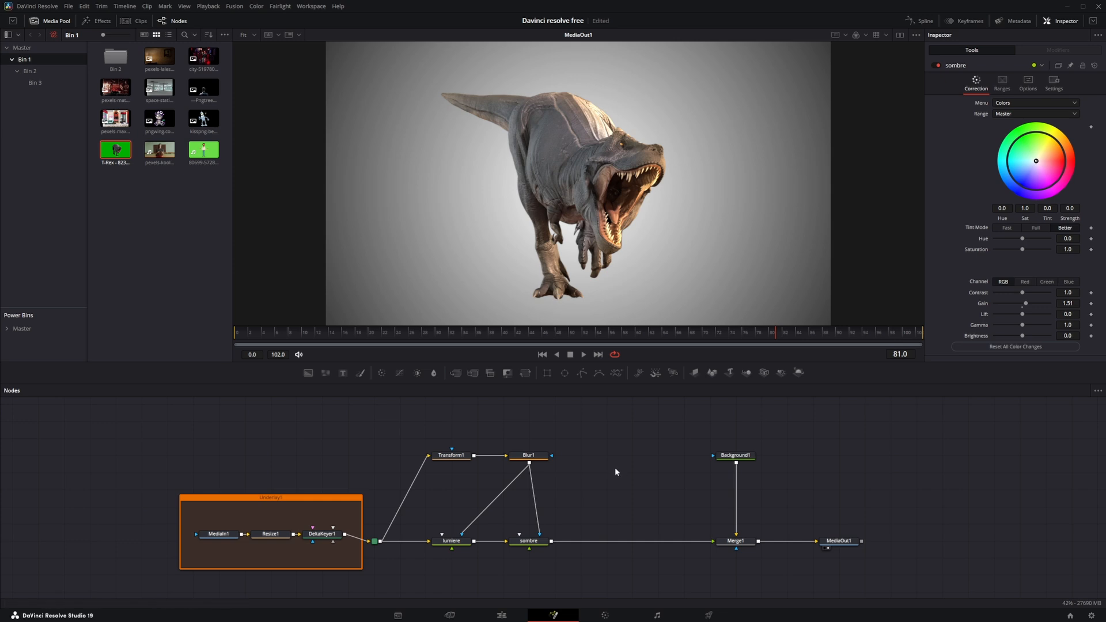
# - Add a DVE node in the empty area between the Blur and Background nodes
pyautogui.hotkey('shift', 'space')
pyautogui.write('under')
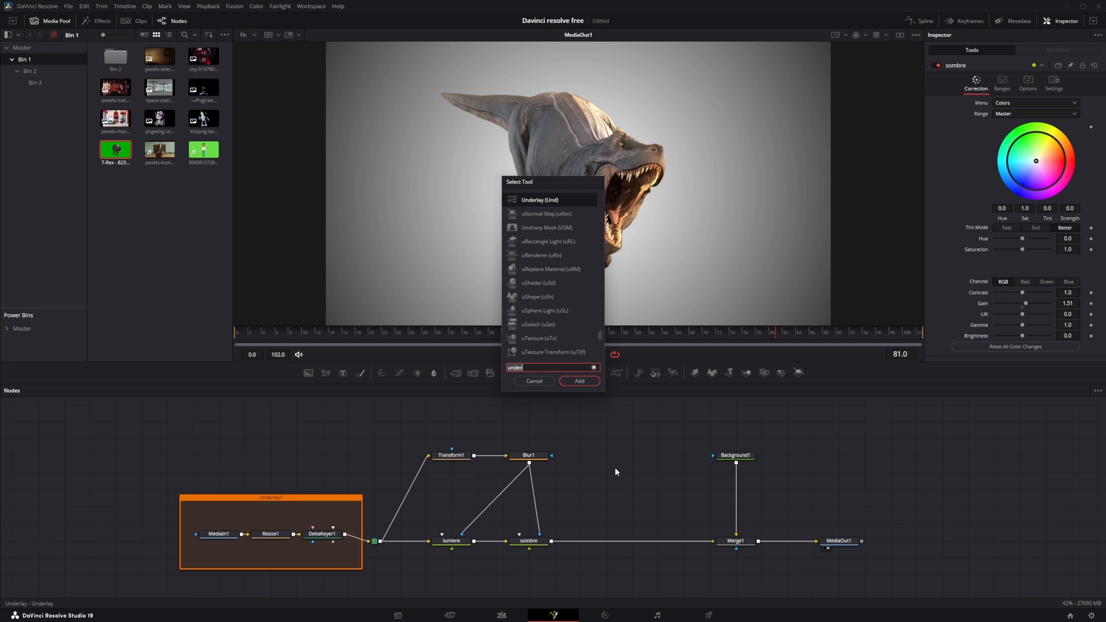
pyautogui.press('BackSpace')
pyautogui.press('BackSpace')
pyautogui.press('BackSpace')
pyautogui.press('BackSpace')
pyautogui.press('BackSpace')
pyautogui.write('dve')
pyautogui.press('Return')
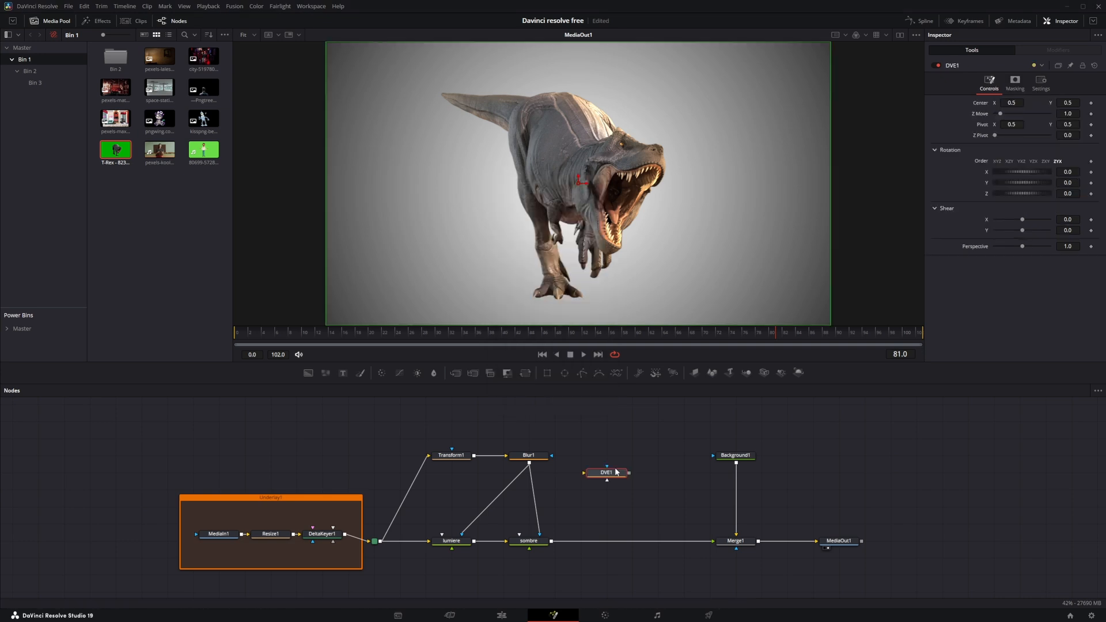
# - Connect the router's output to the DVE node's image input
pyautogui.moveTo(604, 476); pyautogui.dragTo(618, 478)
pyautogui.moveTo(381, 546); pyautogui.dragTo(403, 535)
pyautogui.moveTo(493, 500); pyautogui.dragTo(587, 474)
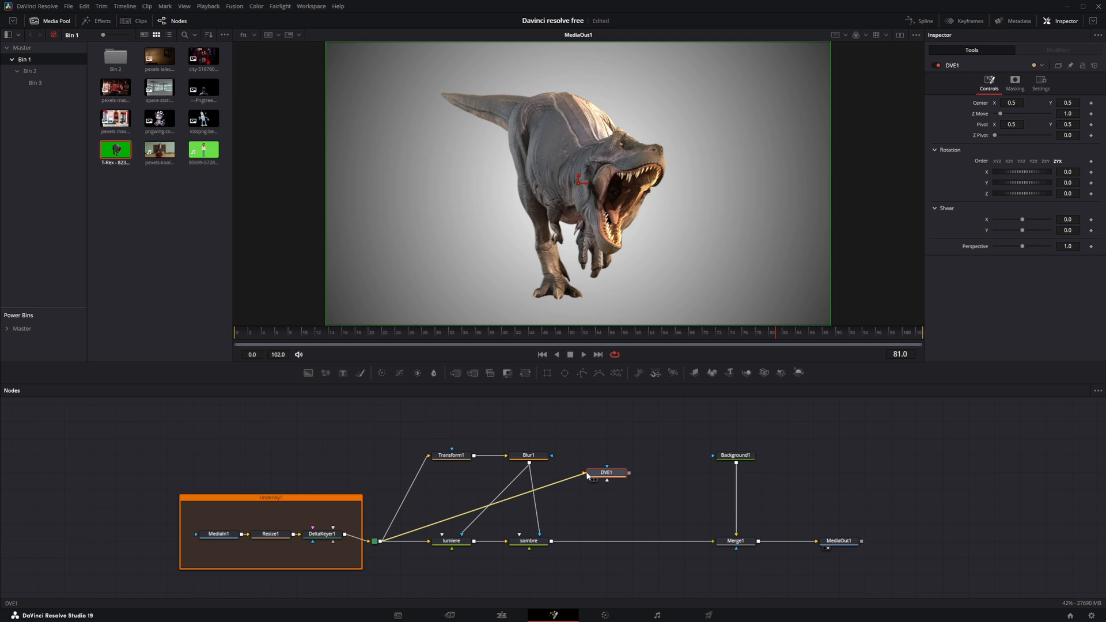
# - Show the DVE node in the viewer, rotate it about X to 5.2, and lower it slightly in the node graph
pyautogui.click(596, 480)
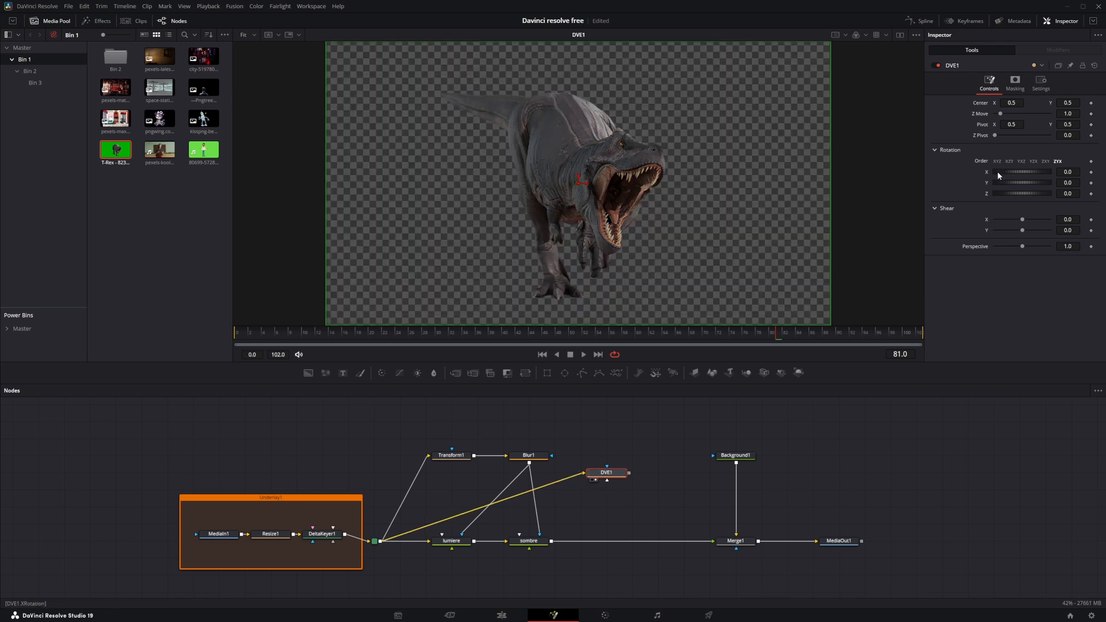
pyautogui.moveTo(1015, 175)
pyautogui.mouseDown()
pyautogui.moveTo(1006, 176)
pyautogui.moveTo(1018, 176)
pyautogui.mouseUp()
pyautogui.moveTo(605, 472); pyautogui.dragTo(606, 489)
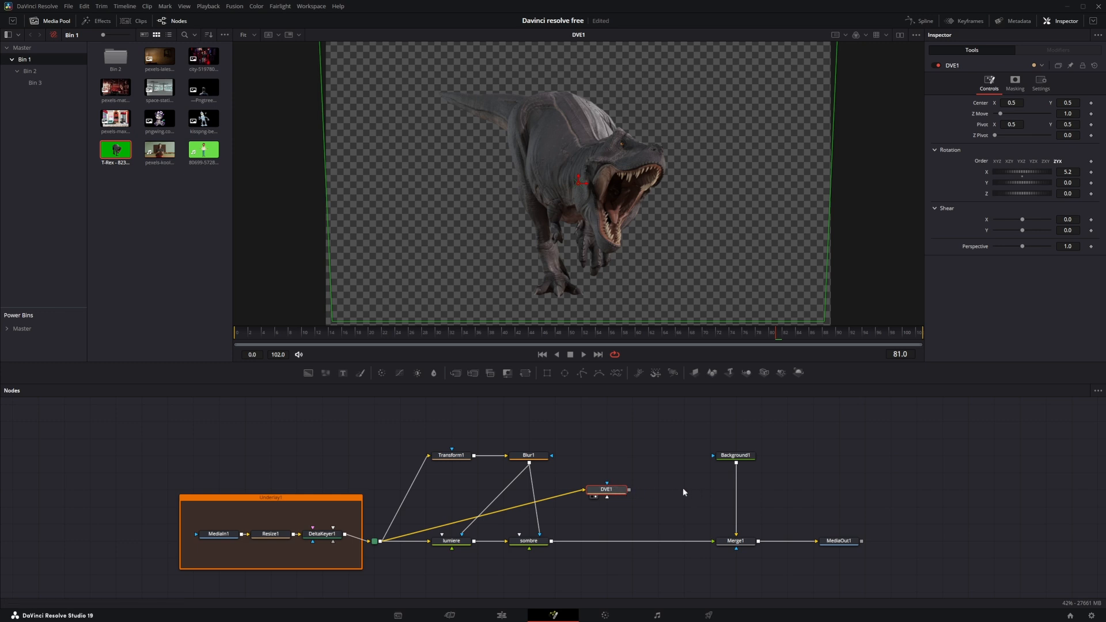
# - Chain a Blur and a ColorCorrector after DVE1 and merge the branch over the Background before Merge1
pyautogui.click(434, 373)
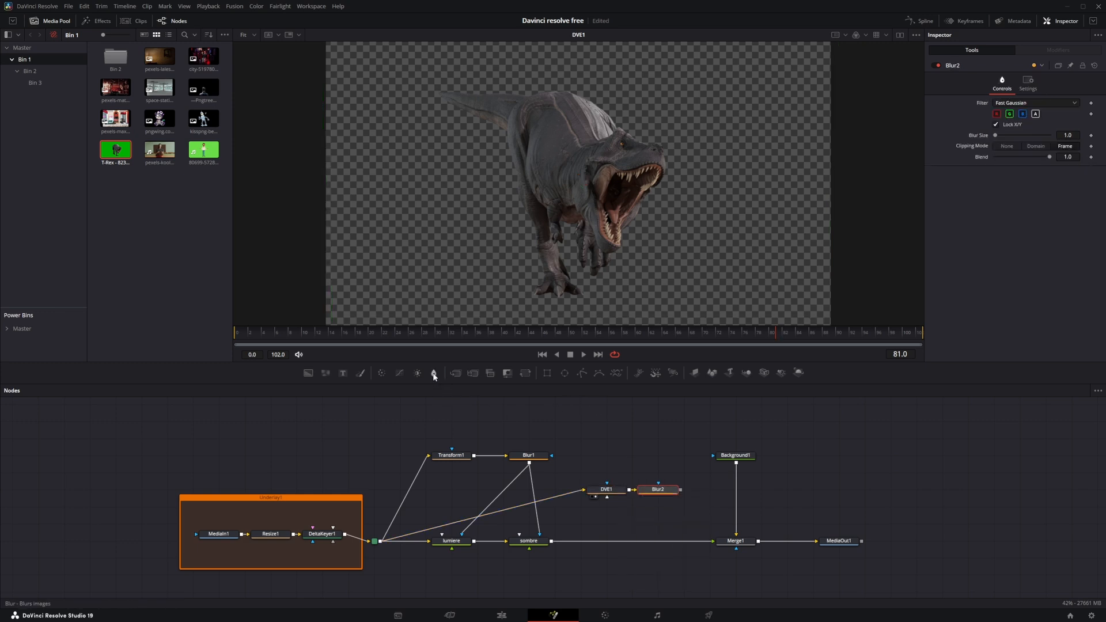
pyautogui.click(381, 373)
pyautogui.moveTo(731, 489); pyautogui.dragTo(815, 466)
# - Try an X rotation of about 23.5 on DVE1 and reset that rotation
pyautogui.click(614, 489)
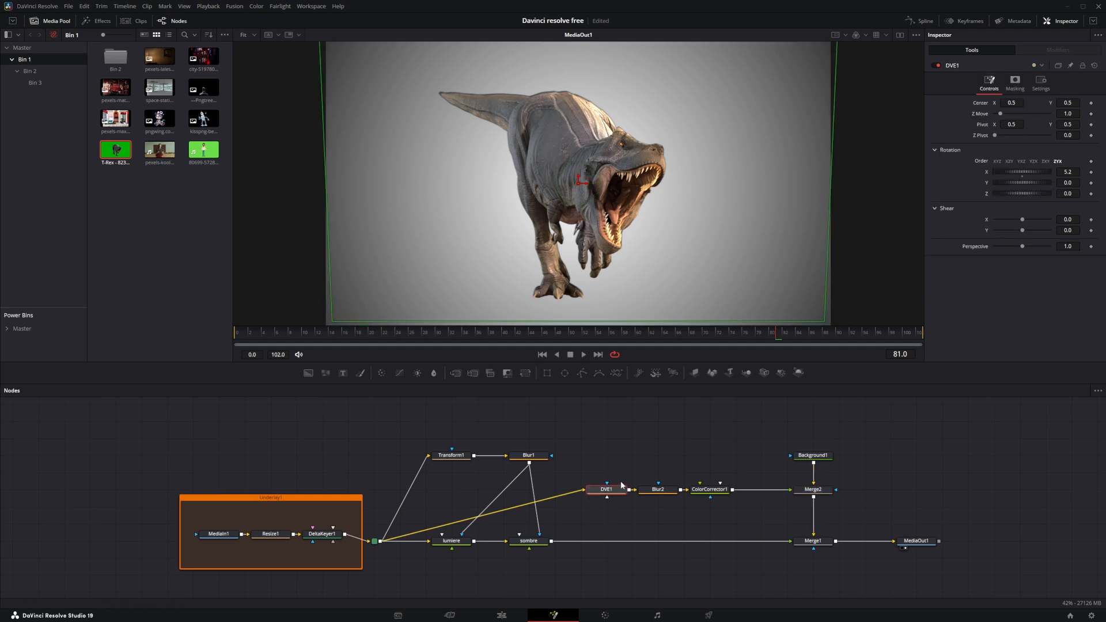
pyautogui.moveTo(1019, 171)
pyautogui.mouseDown()
pyautogui.moveTo(1049, 172)
pyautogui.moveTo(1028, 174)
pyautogui.mouseUp()
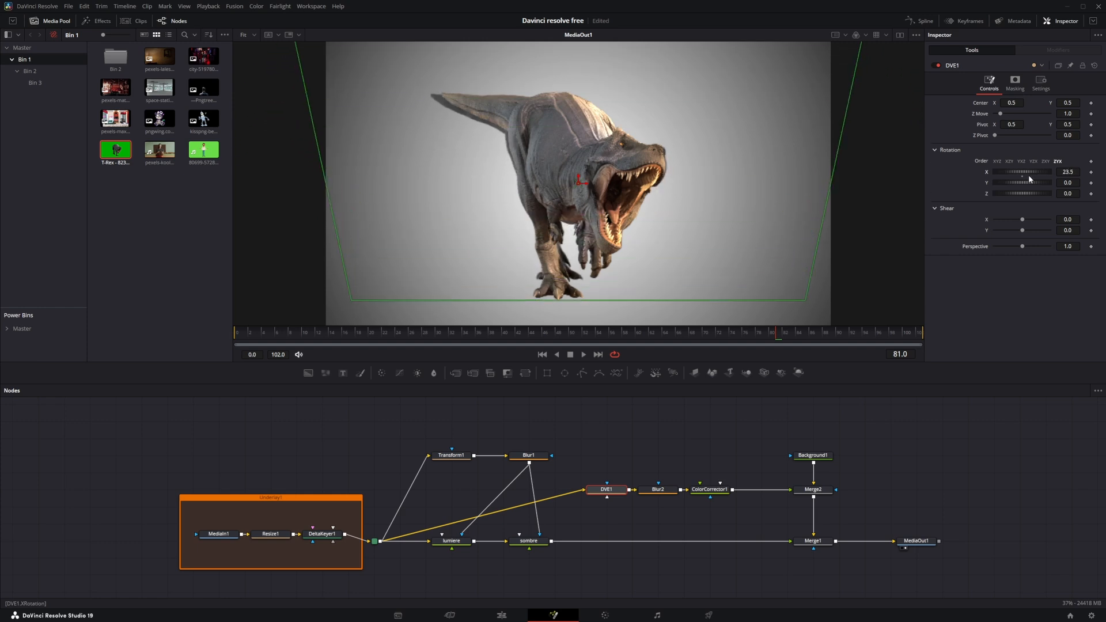
pyautogui.doubleClick(985, 172)
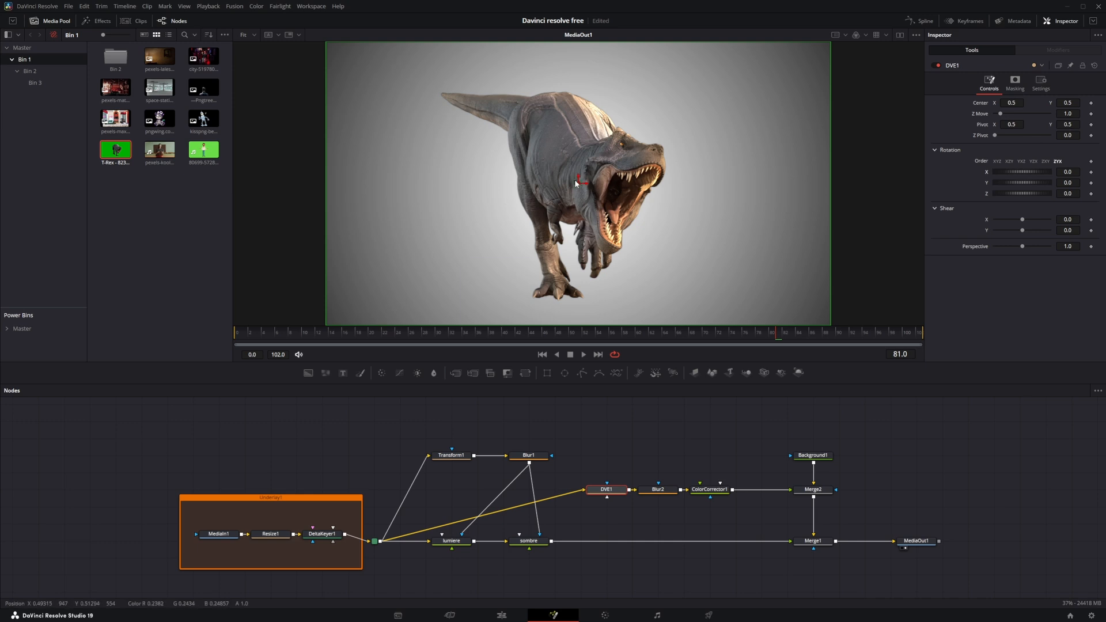
# - Place DVE1's pivot at the T-Rex's foot, about X 0.519, Y 0.083, and set its rotation to X 101.8 and Z 32.7
pyautogui.moveTo(1074, 125); pyautogui.dragTo(1096, 128)
pyautogui.moveTo(1075, 171); pyautogui.dragTo(1097, 171)
pyautogui.moveTo(1071, 193); pyautogui.dragTo(1082, 193)
pyautogui.moveTo(386, 333); pyautogui.dragTo(550, 338)
pyautogui.moveTo(578, 297); pyautogui.dragTo(587, 301)
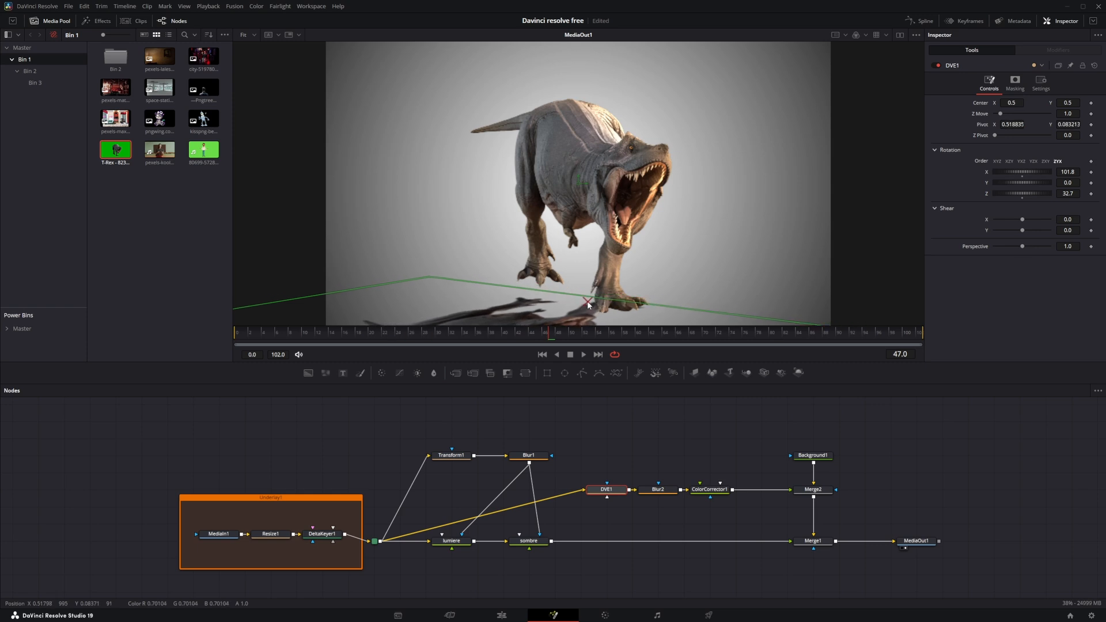
# - Set DVE1's perspective to about 0.703 and preview the shadow at frame 32
pyautogui.moveTo(1023, 248); pyautogui.dragTo(1017, 247)
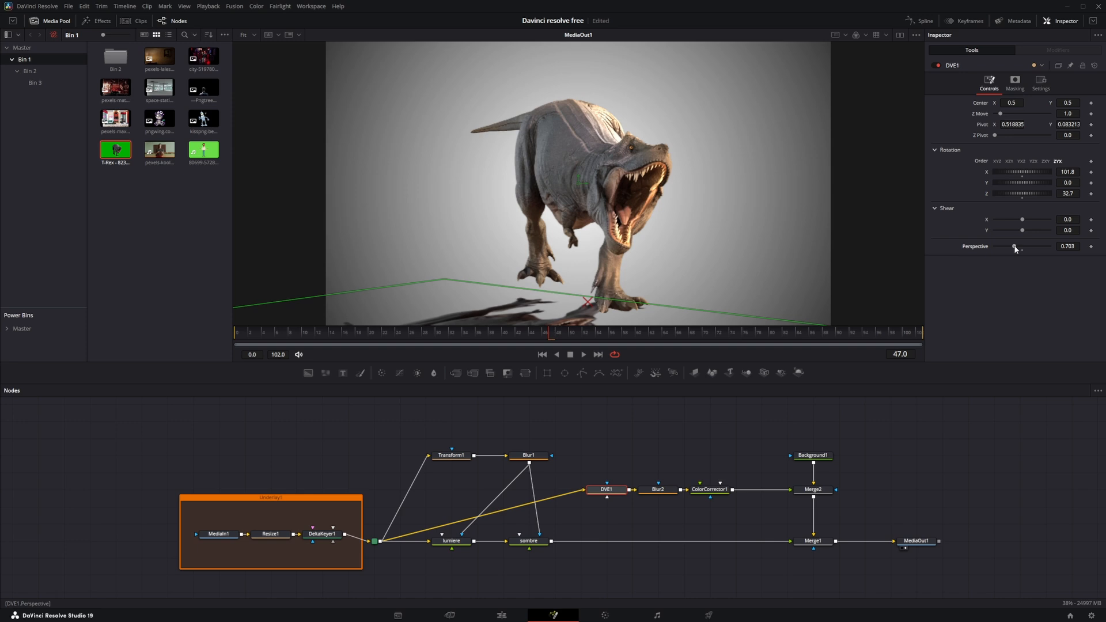
pyautogui.click(612, 436)
pyautogui.moveTo(576, 337); pyautogui.dragTo(450, 363)
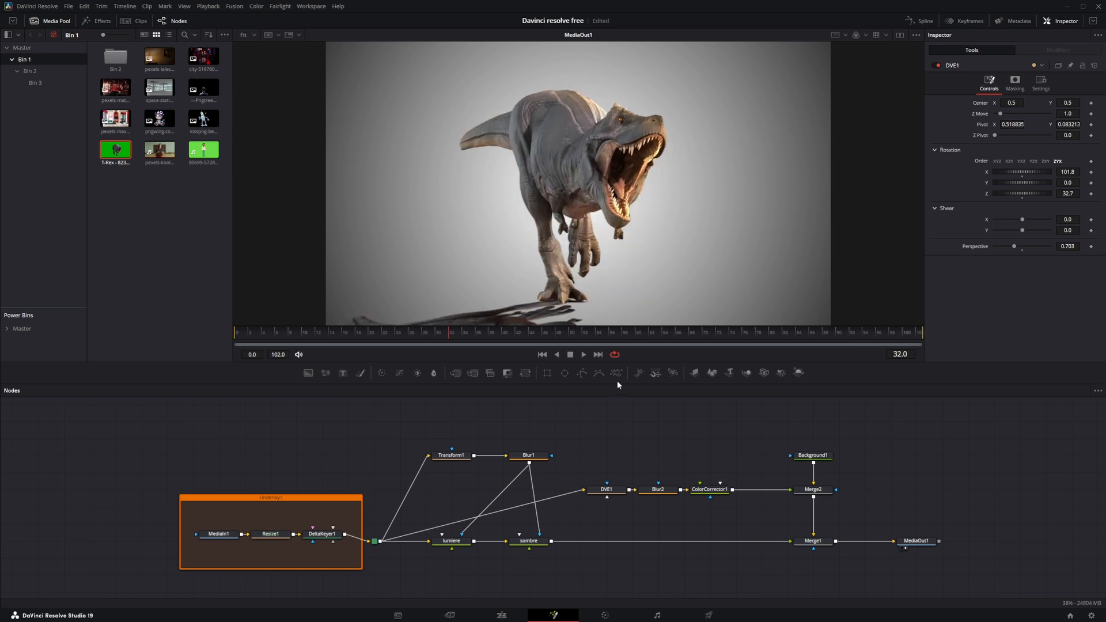
# - Soften the shadow with Blur2, and give ColorCorrector1 gain 0.16, brightness 0.33 and Pre-Divide / Post-Multiply
pyautogui.click(655, 488)
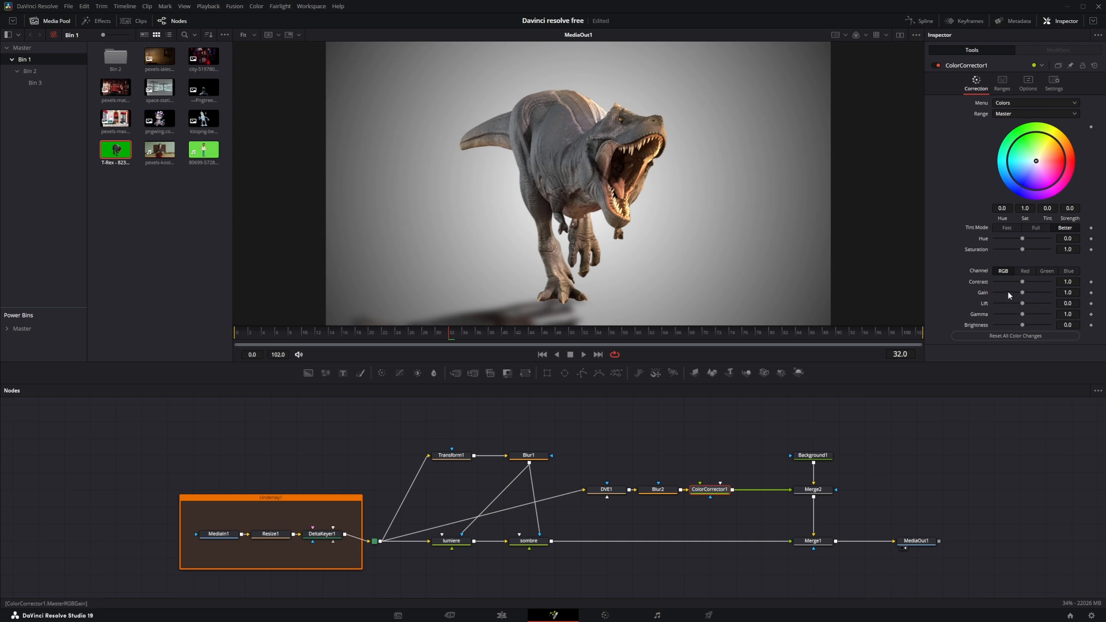
pyautogui.moveTo(1010, 292); pyautogui.dragTo(998, 292)
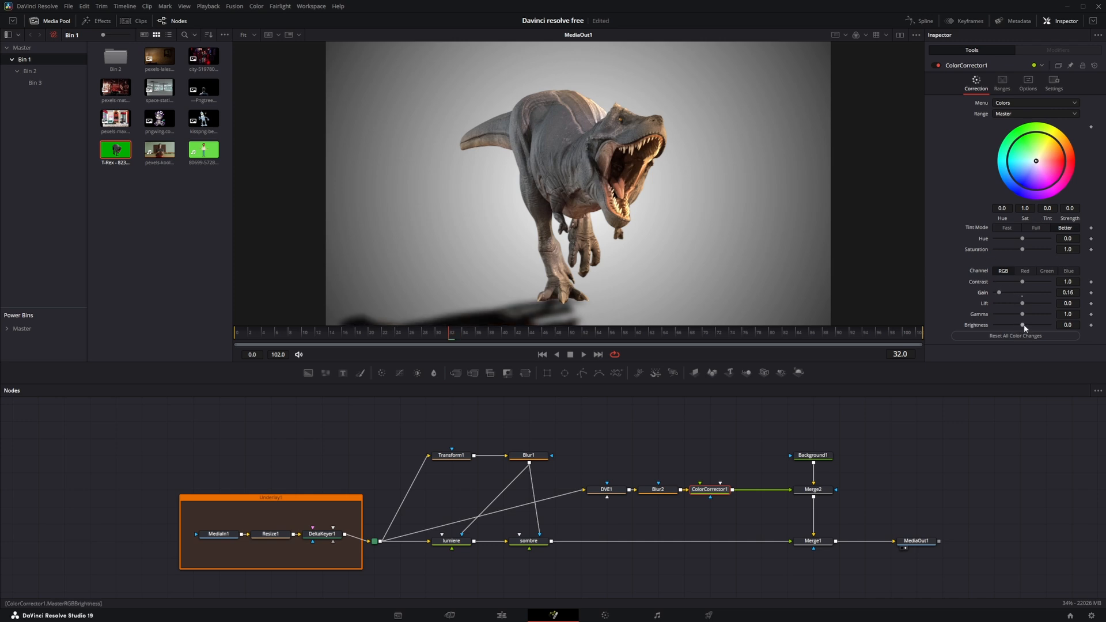
pyautogui.moveTo(1024, 326); pyautogui.dragTo(1034, 333)
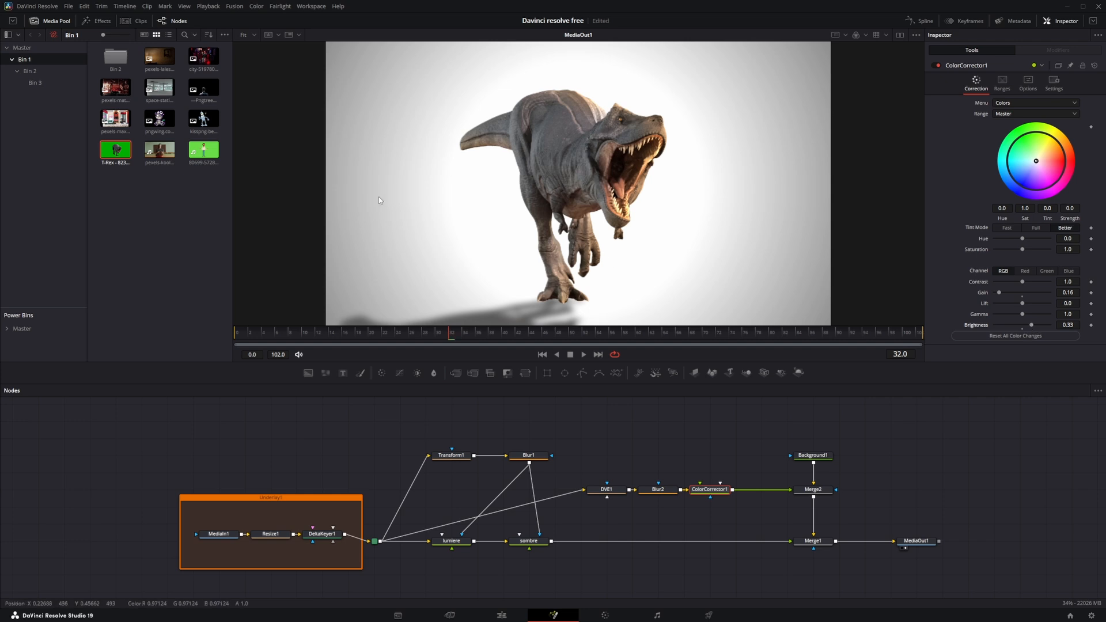
pyautogui.click(1027, 86)
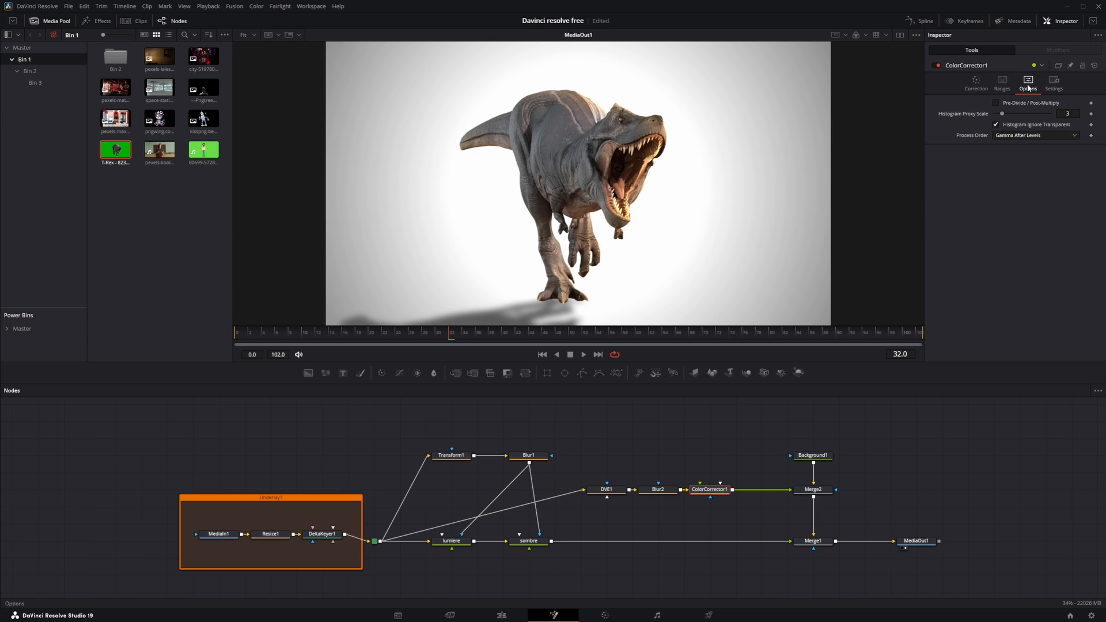
pyautogui.click(995, 103)
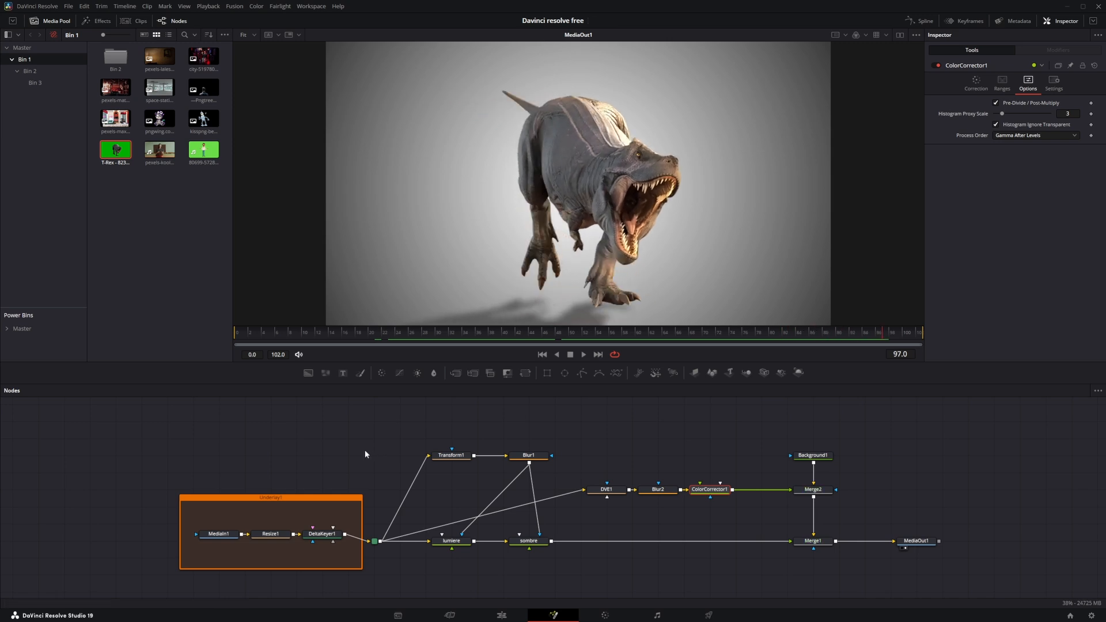
# - Disconnect the T-Rex keying group and the Background node from the tree and move both out of the way
pyautogui.moveTo(358, 502); pyautogui.dragTo(181, 418)
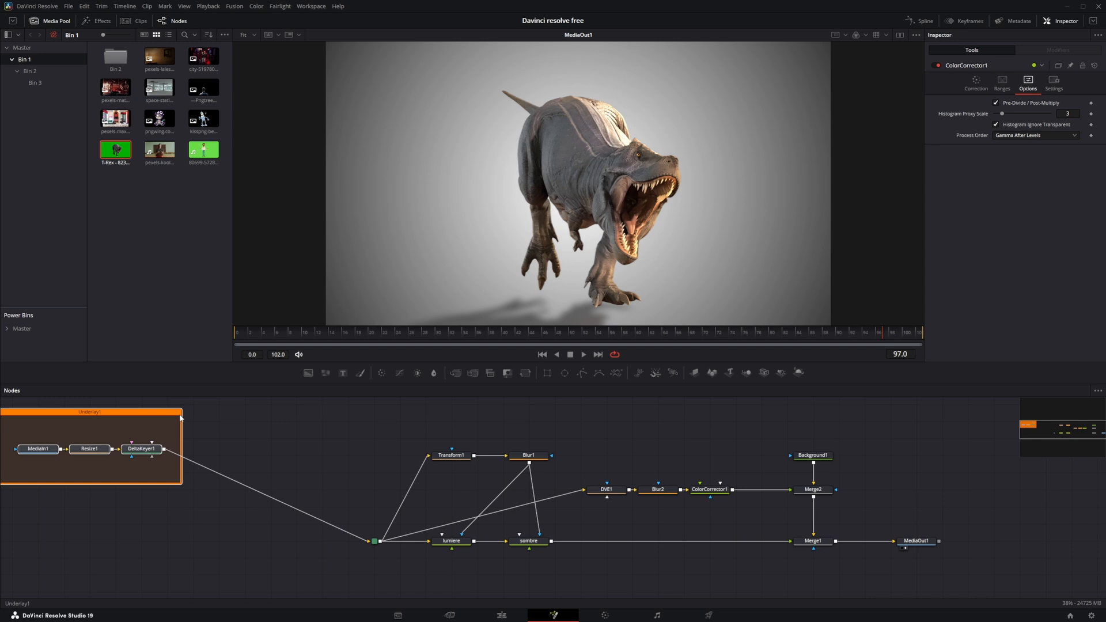
pyautogui.click(323, 520)
pyautogui.click(813, 476)
pyautogui.moveTo(816, 458); pyautogui.dragTo(919, 407)
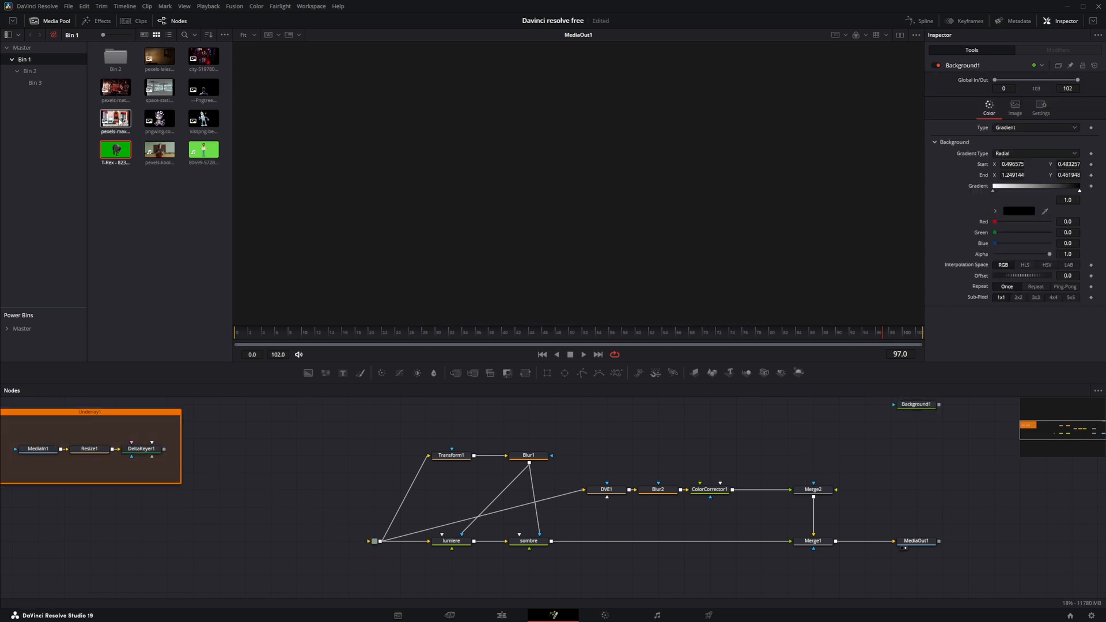
# - Add the pexels-max room photo, pull Merge2 out of the tree, and connect the photo as Merge1's background
pyautogui.moveTo(114, 119); pyautogui.dragTo(813, 406)
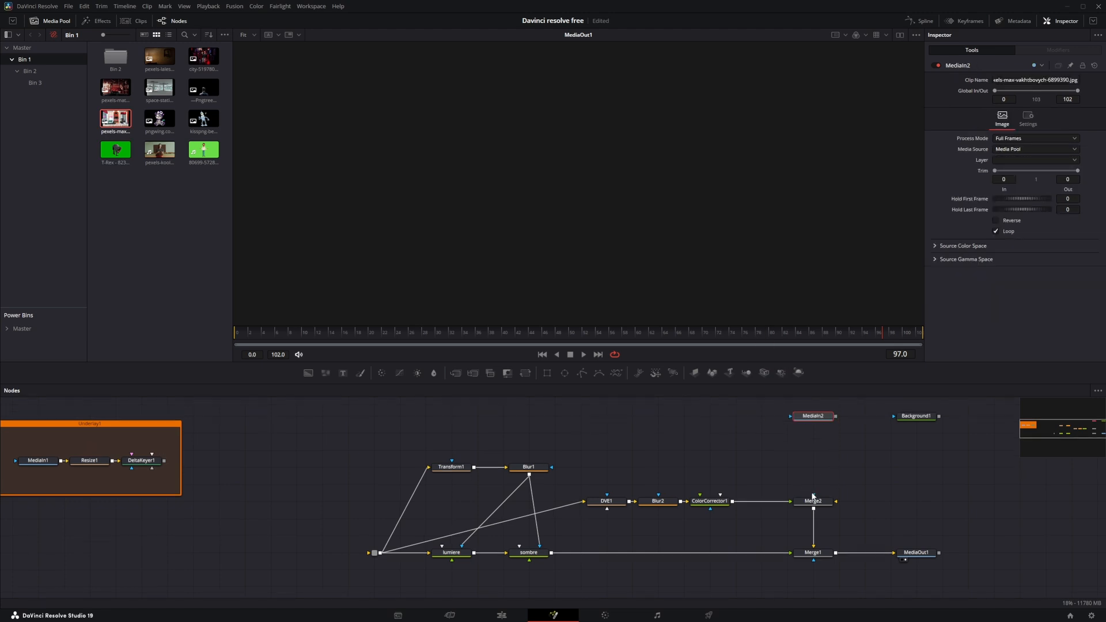
pyautogui.moveTo(814, 502); pyautogui.dragTo(711, 467)
pyautogui.moveTo(836, 416); pyautogui.dragTo(813, 546)
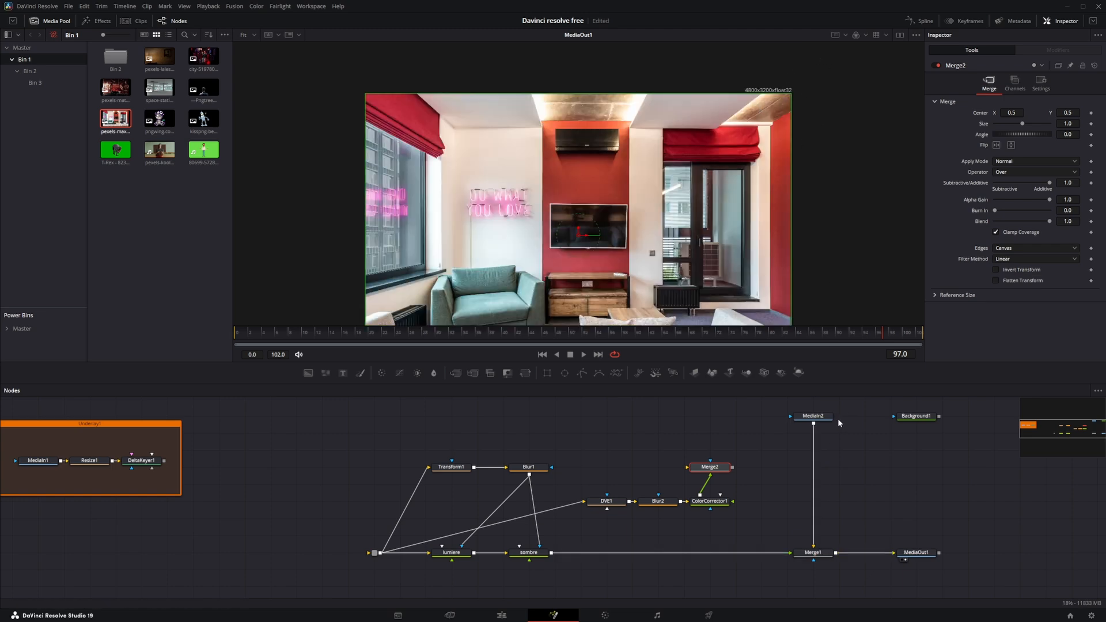
# - Insert a 1920 x 1080 Resize node after the room photo
pyautogui.click(819, 416)
pyautogui.write('resize')
pyautogui.press('Return')
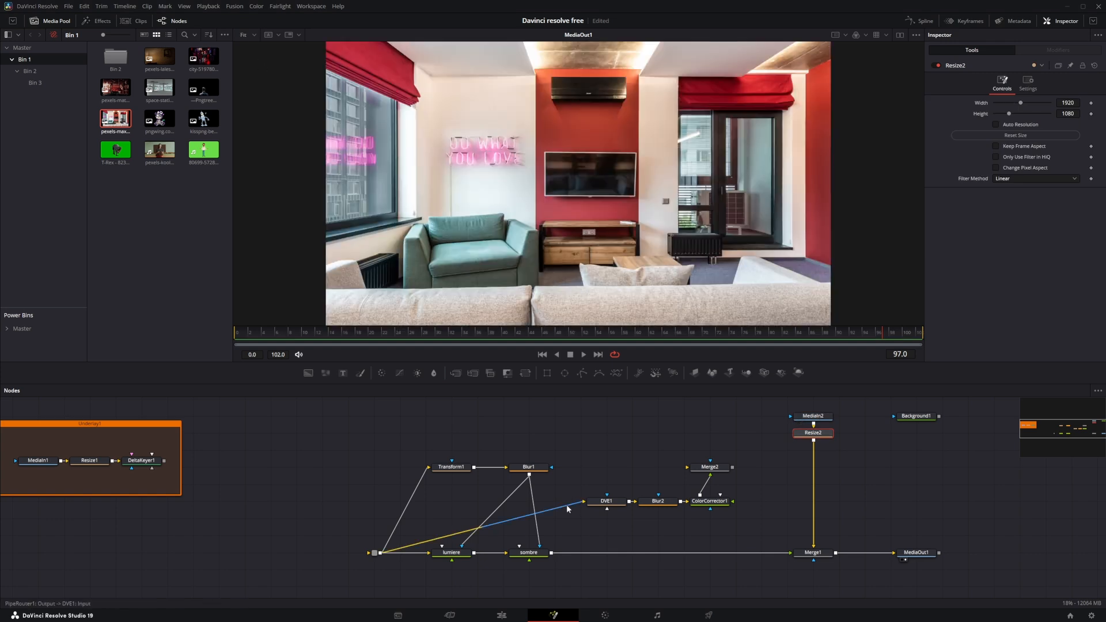
# - Disconnect DVE1 from the router and shift the four shadow nodes slightly upward in the node graph
pyautogui.moveTo(568, 507); pyautogui.dragTo(566, 495)
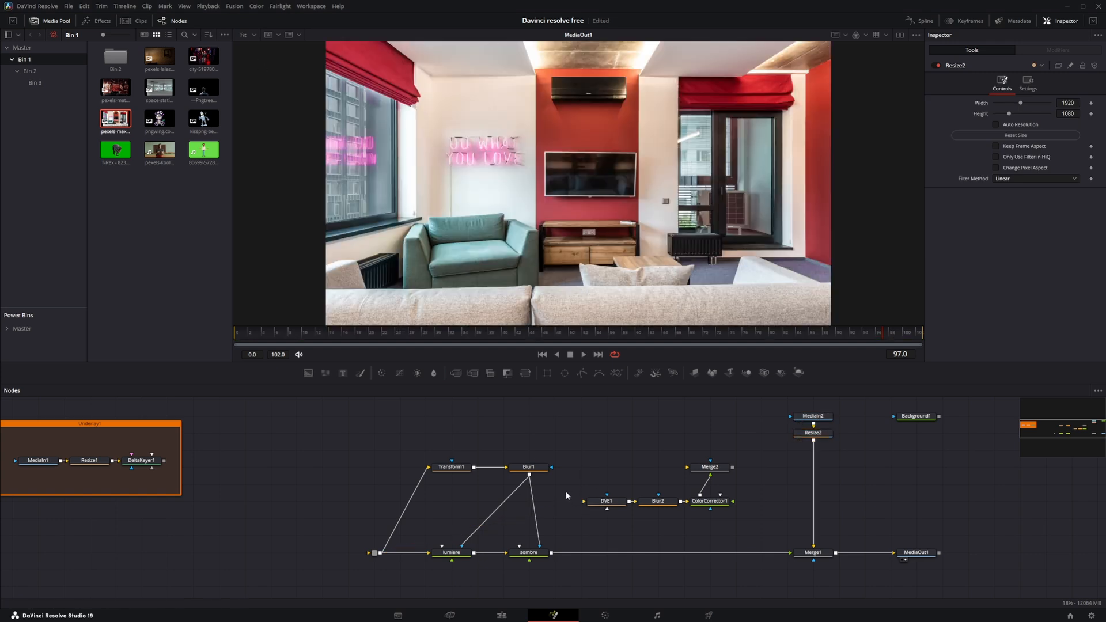
pyautogui.moveTo(738, 442); pyautogui.dragTo(624, 490)
pyautogui.click(756, 496)
# - Frame the four shadow nodes with an Underlay, extend its upper and lower edges, and color it purple
pyautogui.moveTo(736, 421); pyautogui.dragTo(576, 516)
pyautogui.hotkey('shift', 'space')
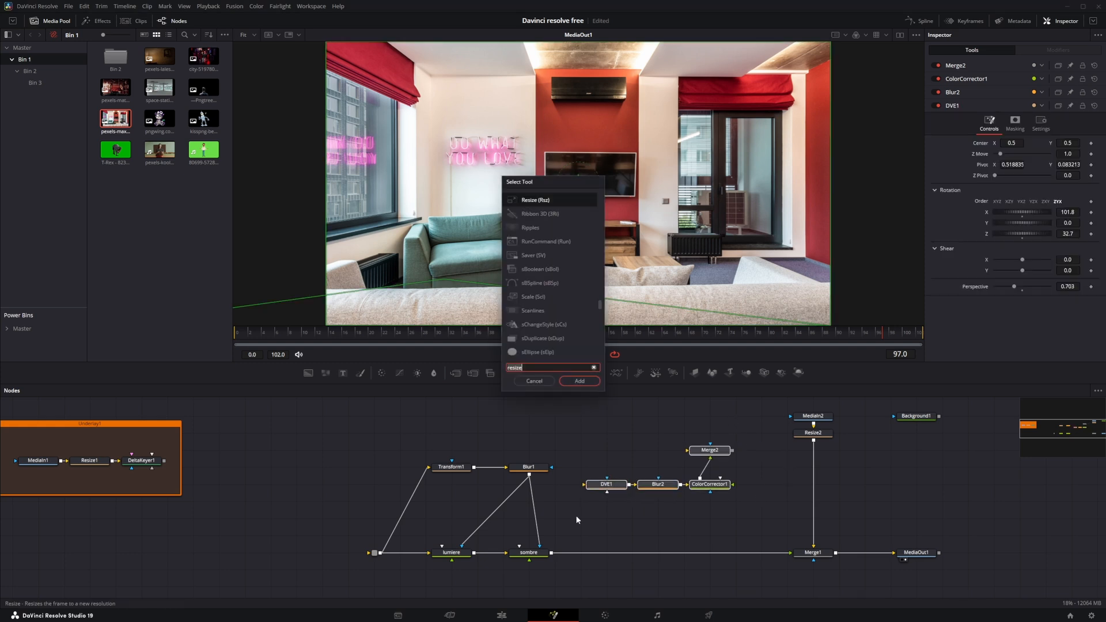
pyautogui.write('underlay')
pyautogui.press('Return')
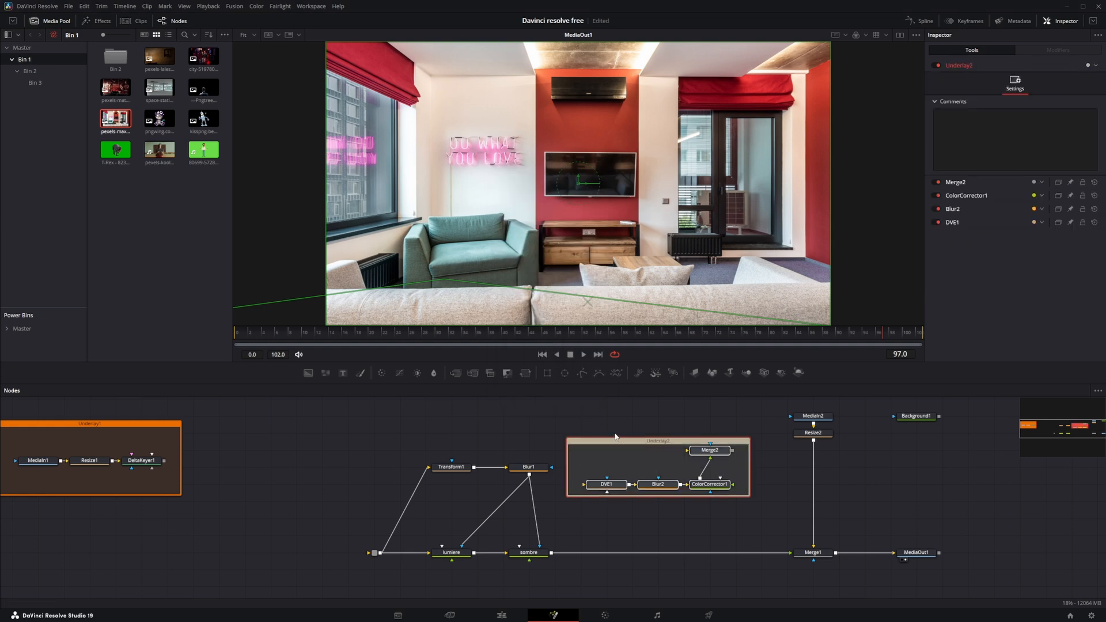
pyautogui.moveTo(630, 439); pyautogui.dragTo(629, 420)
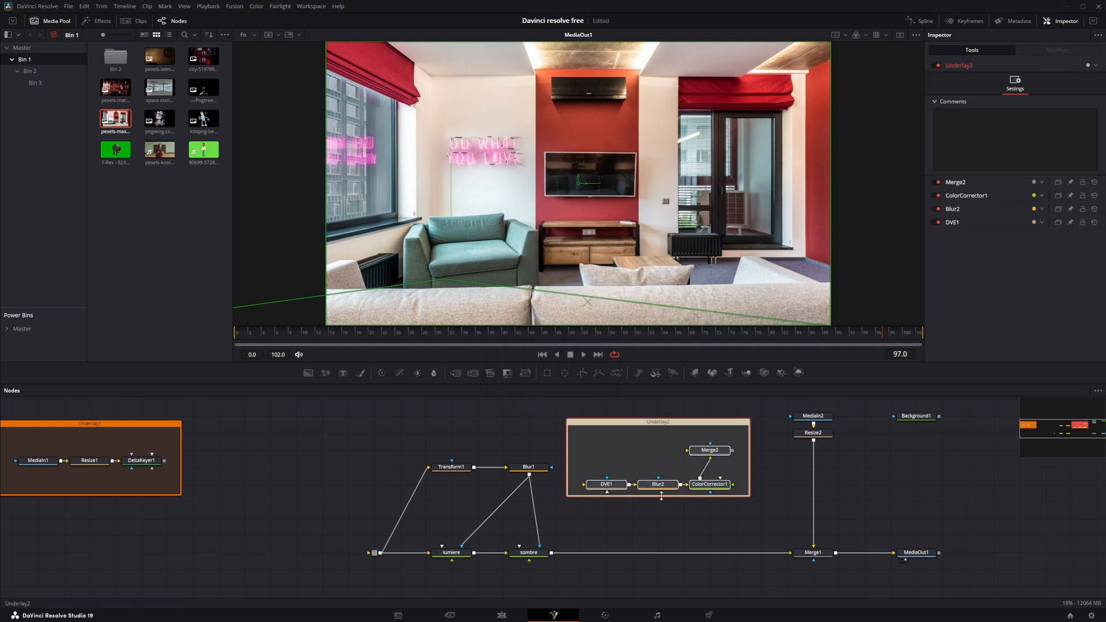
pyautogui.moveTo(661, 499); pyautogui.dragTo(661, 511)
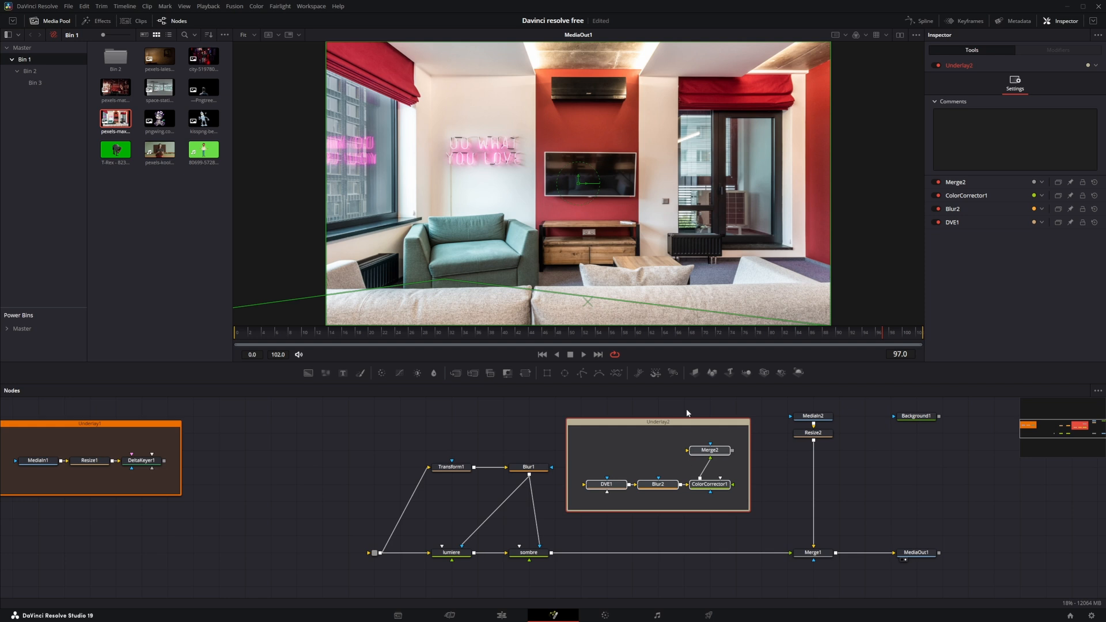
# - Reset Transform1's center, lumiere's tint and sombre's gain to their default values
pyautogui.click(450, 467)
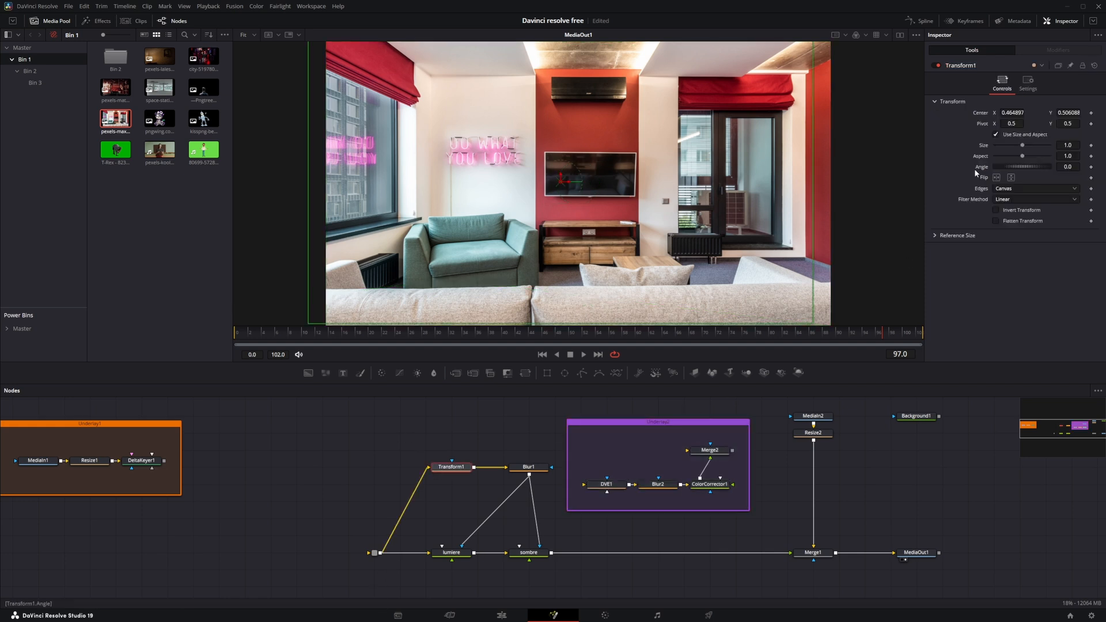
pyautogui.doubleClick(983, 113)
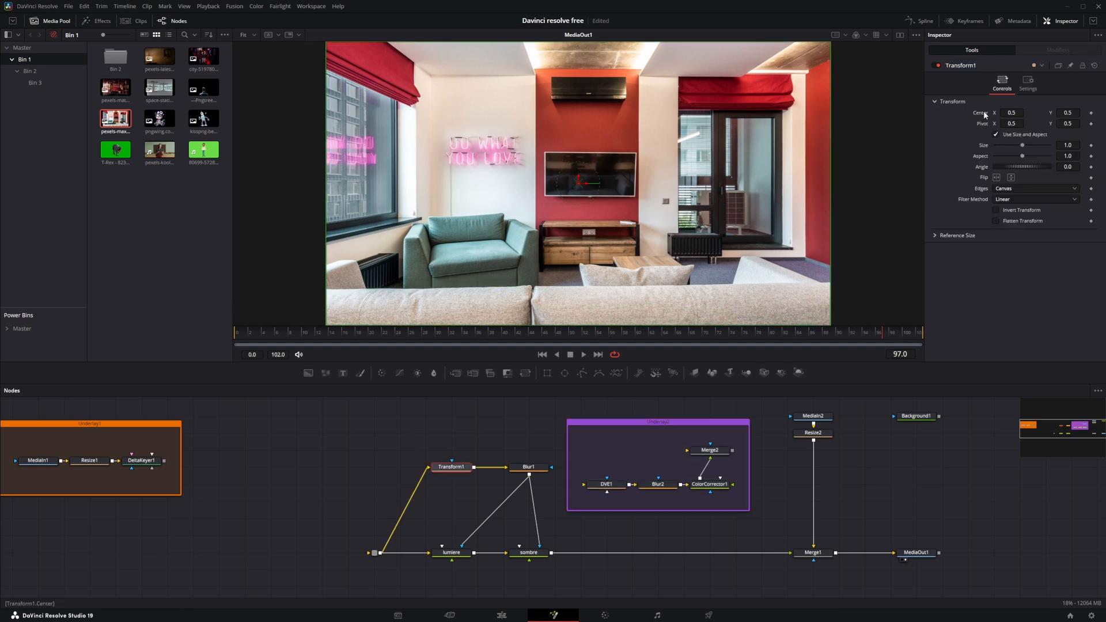
pyautogui.click(451, 552)
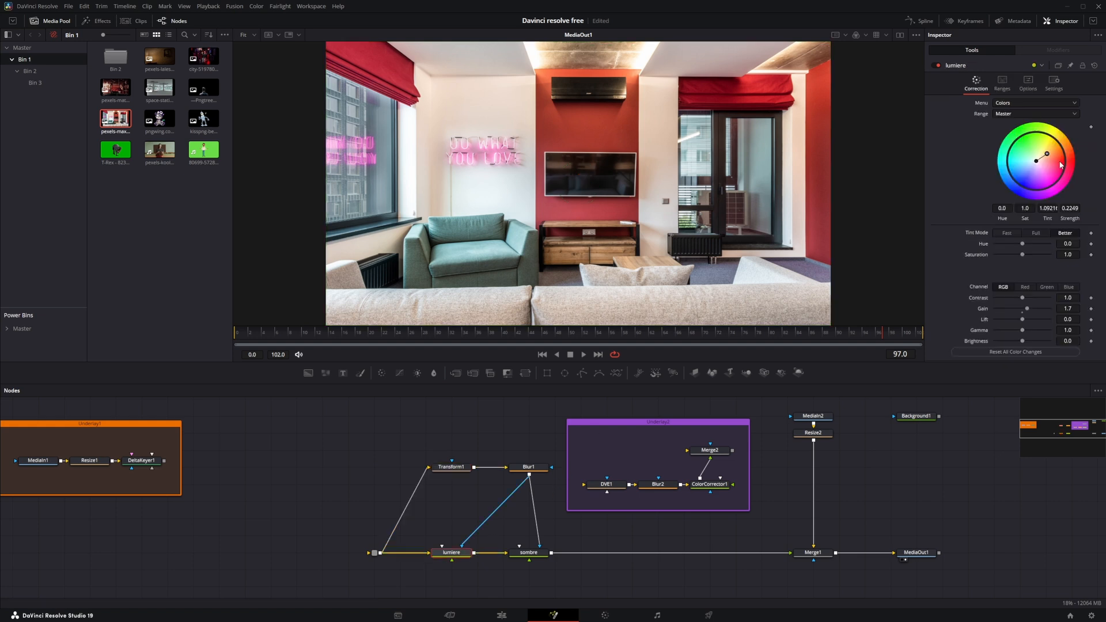
pyautogui.moveTo(1047, 154); pyautogui.dragTo(1036, 161)
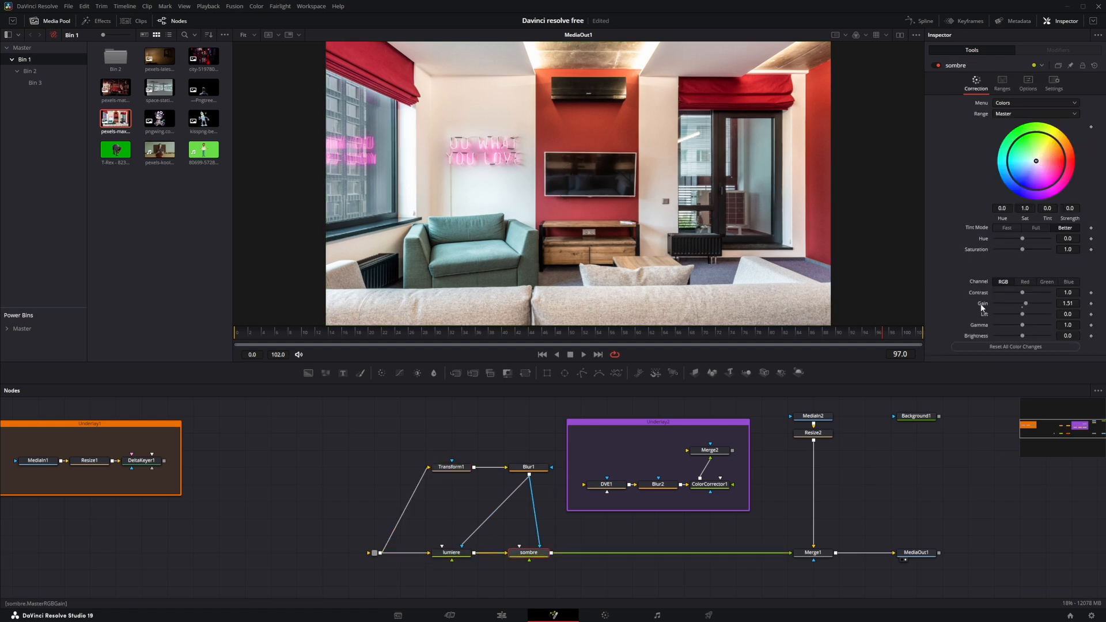
pyautogui.doubleClick(981, 305)
pyautogui.click(298, 497)
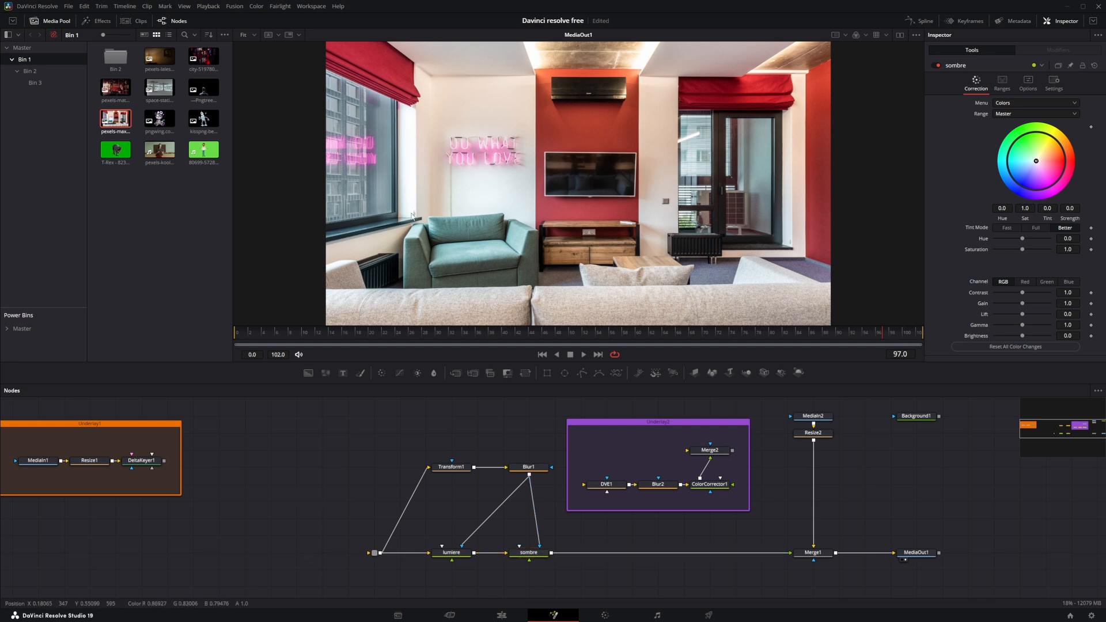
# - Add the green-screen clip 80699-572838401.mp4 with a Delta Keyer and key out its green background
pyautogui.moveTo(203, 151); pyautogui.dragTo(167, 553)
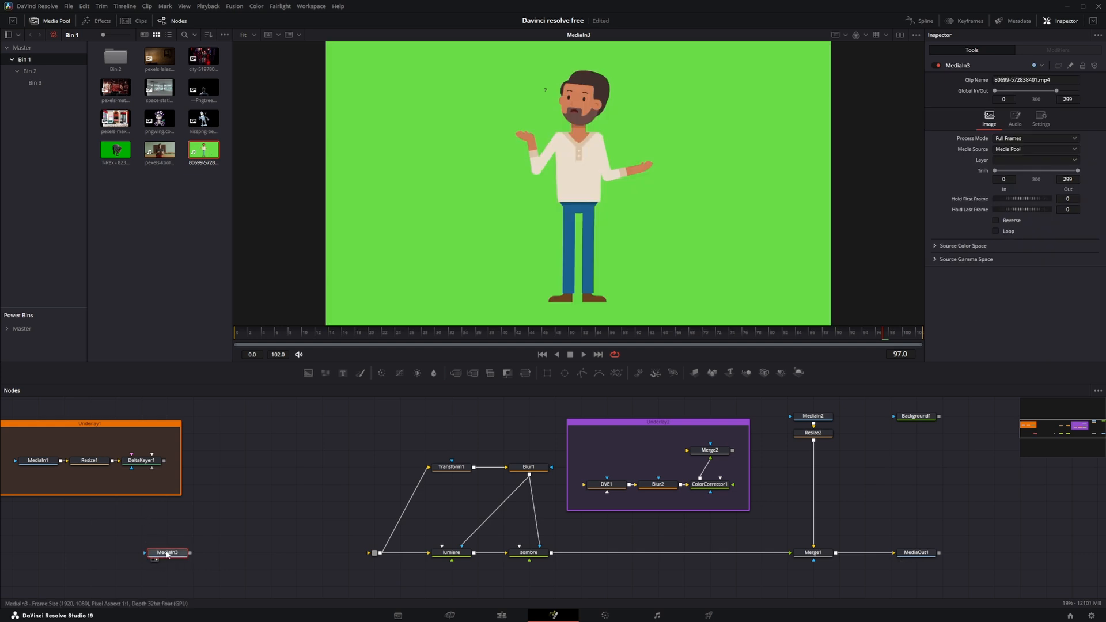
pyautogui.hotkey('shift', 'space')
pyautogui.write('delta')
pyautogui.press('Return')
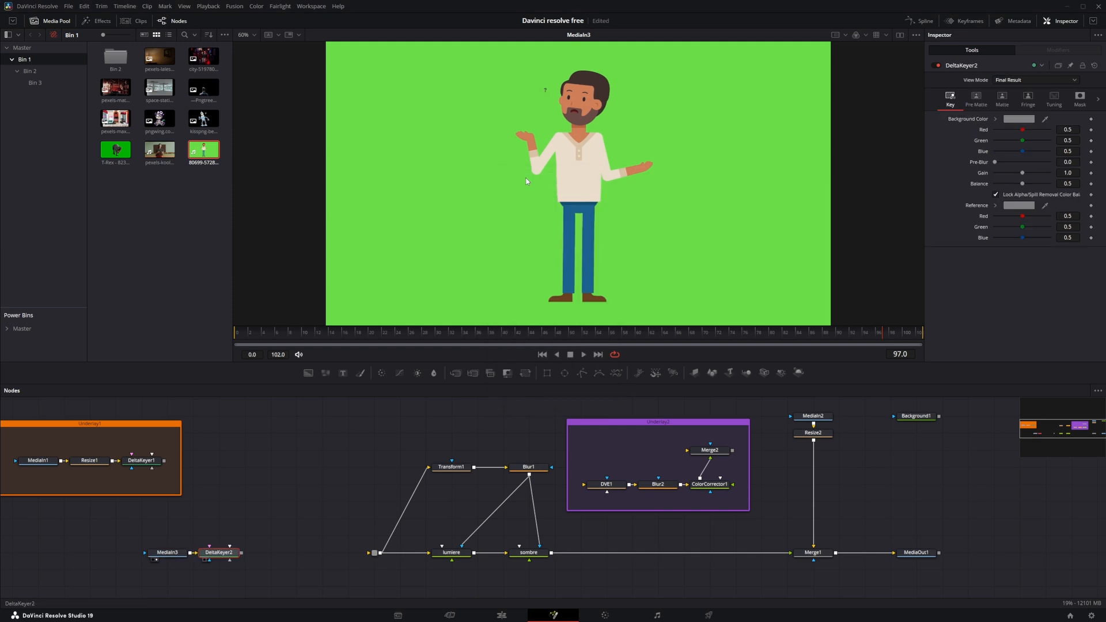
pyautogui.moveTo(1046, 120); pyautogui.dragTo(728, 87)
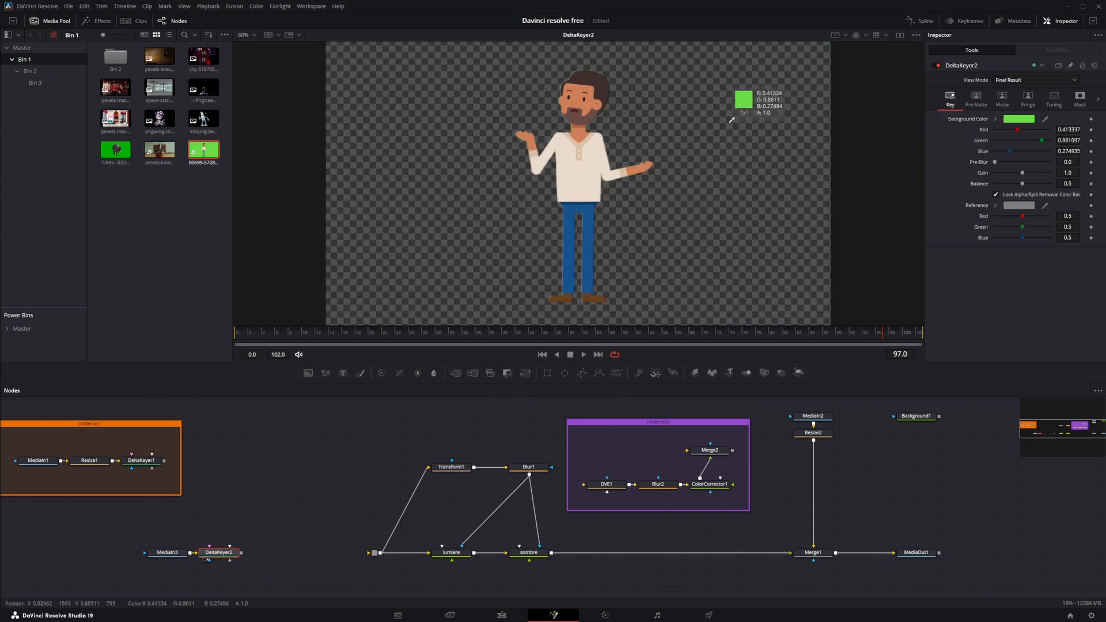
# - Set the new keyer's Spill Method to Well Done and Erode/Dilate to about -0.00058, and connect its output to the router
pyautogui.click(1027, 97)
pyautogui.scroll(-3, 1023, 121)
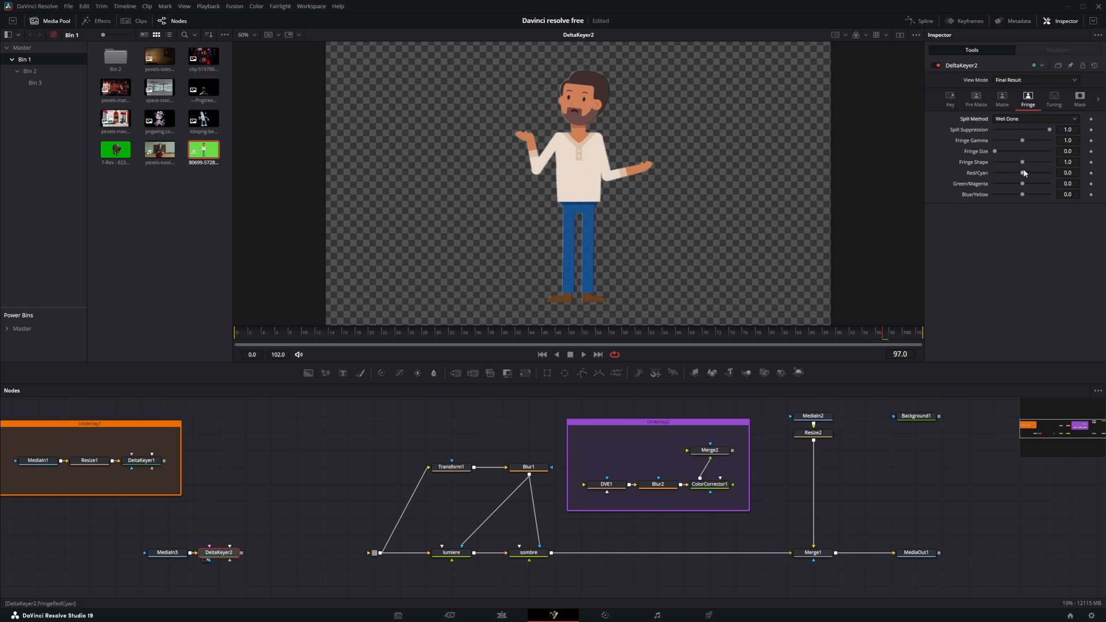
pyautogui.click(1002, 98)
pyautogui.moveTo(1067, 158); pyautogui.dragTo(1069, 157)
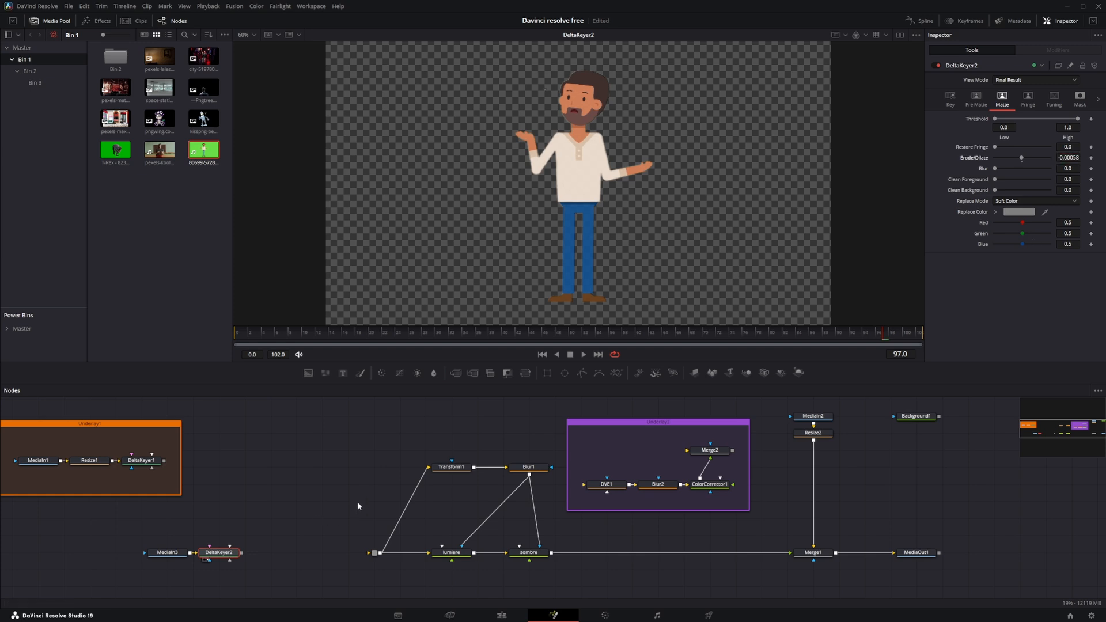
pyautogui.moveTo(241, 552); pyautogui.dragTo(369, 553)
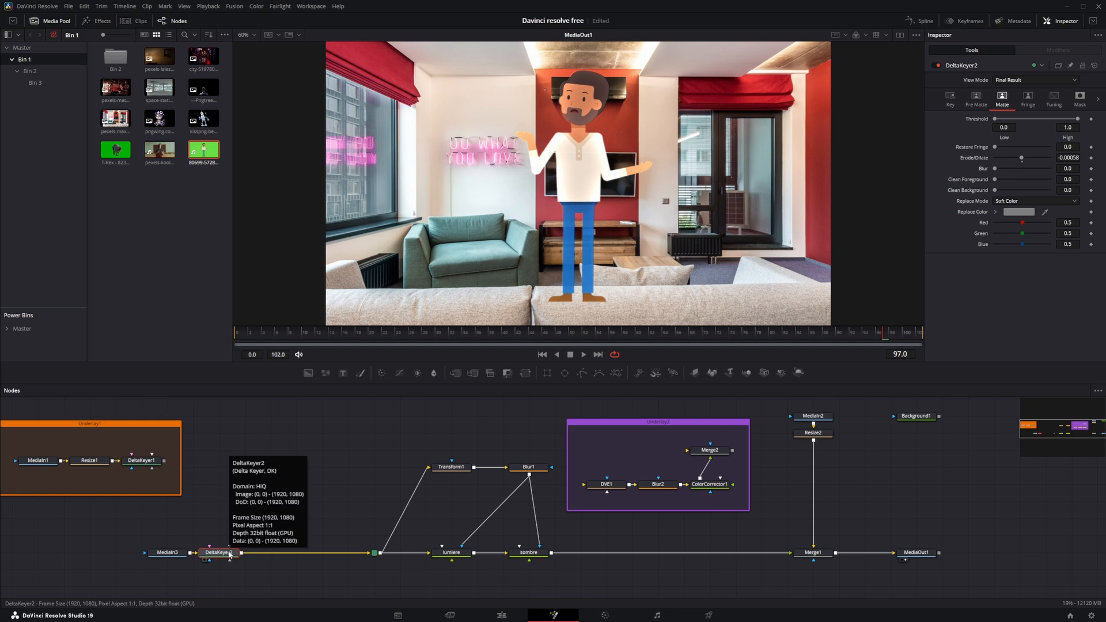
# - Add a Transform node after DeltaKeyer2 and position the man at about X 0.458, Y 0.398 with Size 1.028
pyautogui.click(527, 376)
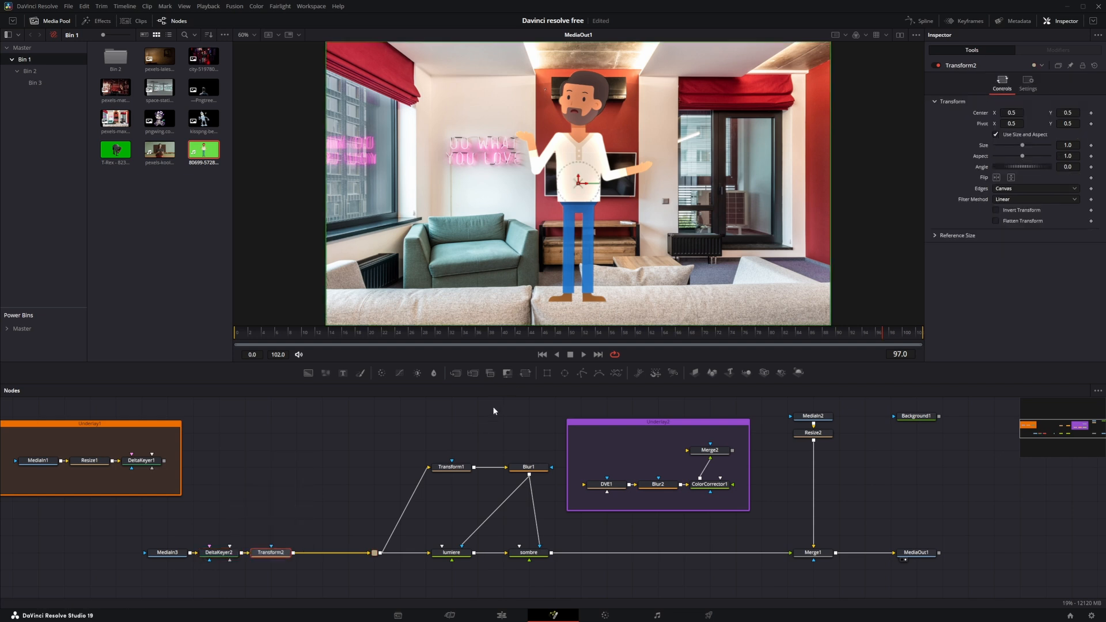
pyautogui.click(577, 185)
pyautogui.moveTo(576, 184); pyautogui.dragTo(557, 221)
pyautogui.moveTo(1067, 146)
pyautogui.mouseDown()
pyautogui.moveTo(1055, 145)
pyautogui.moveTo(1071, 145)
pyautogui.mouseUp()
pyautogui.moveTo(557, 213); pyautogui.dragTo(557, 205)
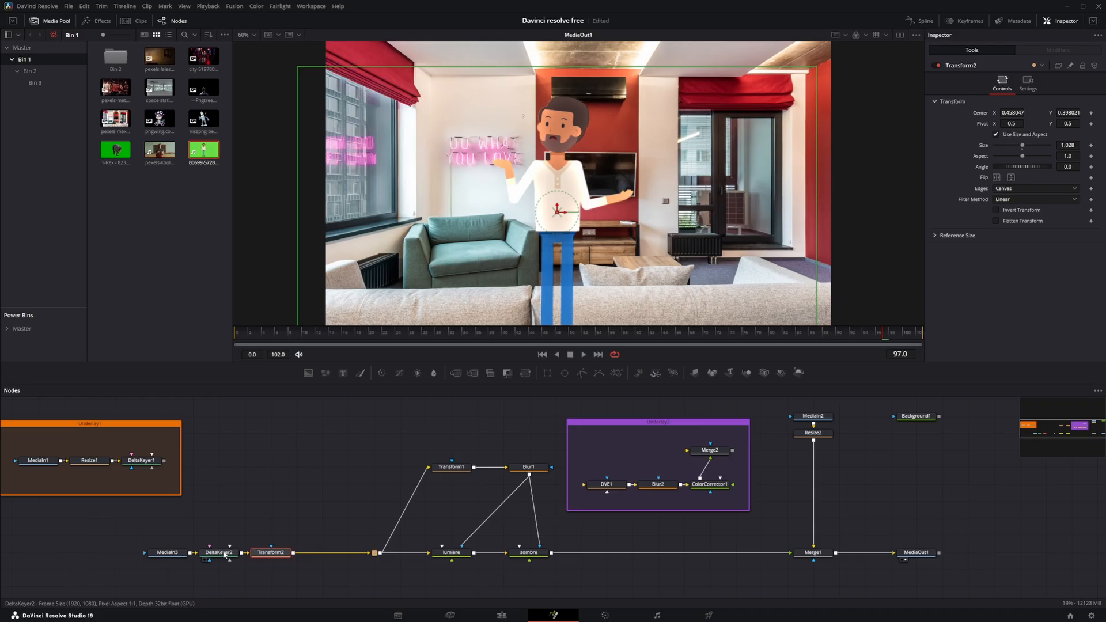
# - Set DeltaKeyer2's matte High threshold to 0.7 and its Erode/Dilate to about -0.00107
pyautogui.click(224, 554)
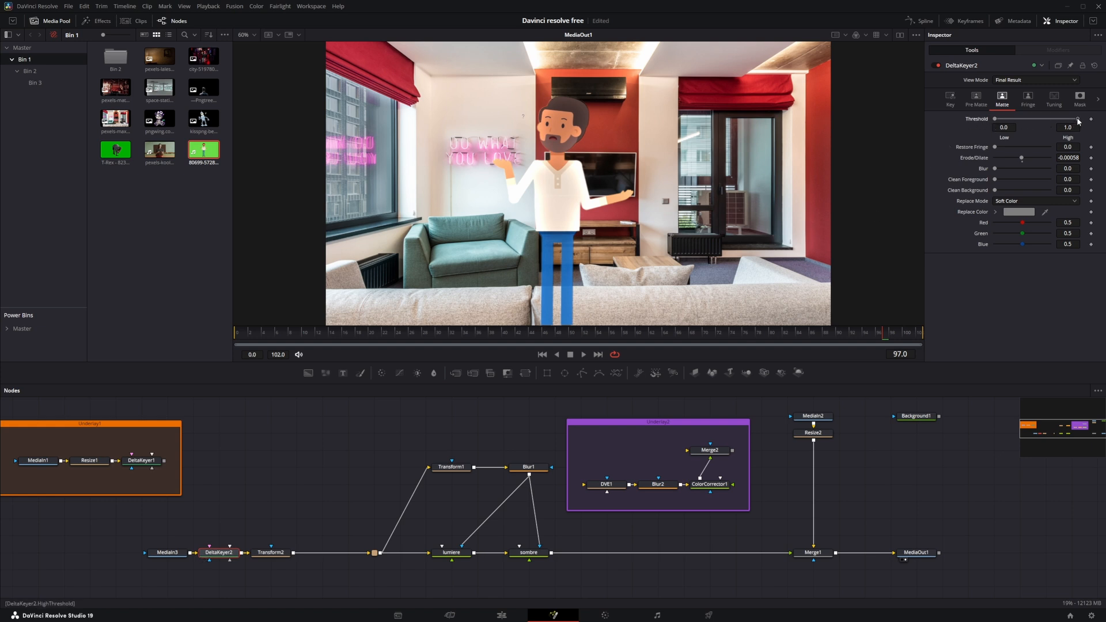
pyautogui.moveTo(1078, 121); pyautogui.dragTo(1064, 123)
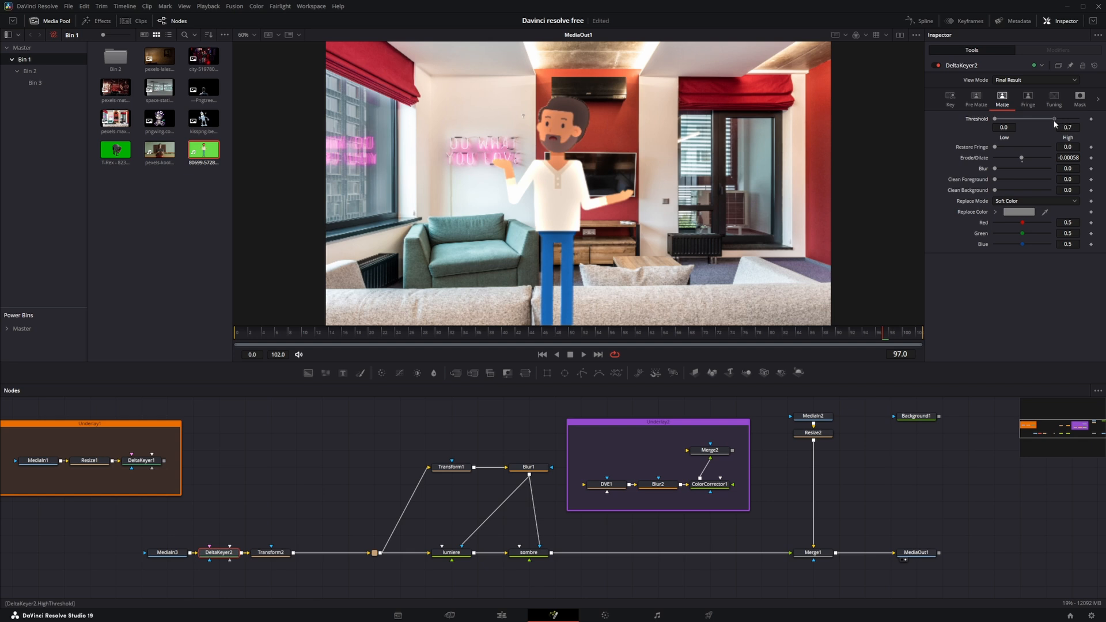
pyautogui.moveTo(1074, 156); pyautogui.dragTo(1066, 156)
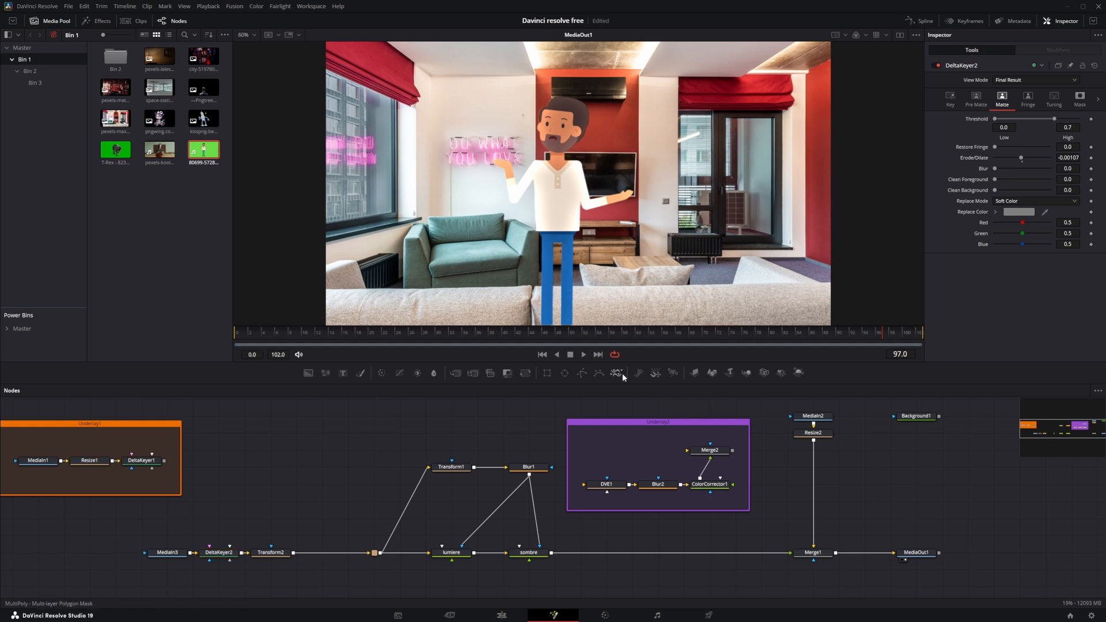
# - Draw a closed four-point polygon mask around the man's lower legs, with its upper edge along the top of the sofa
pyautogui.click(583, 373)
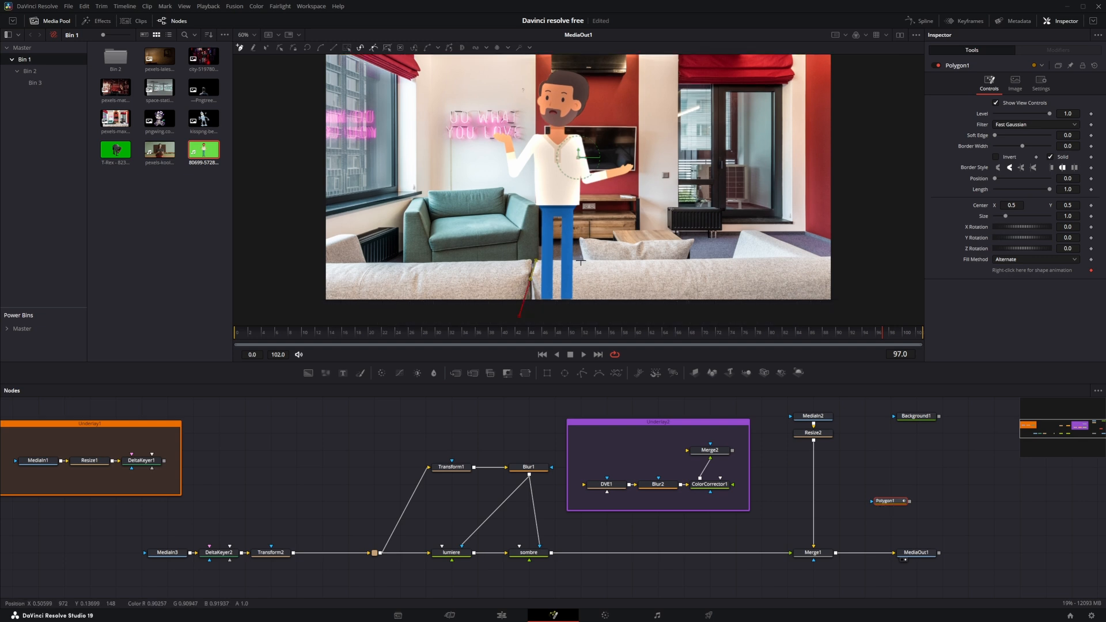
pyautogui.click(580, 260)
pyautogui.click(610, 318)
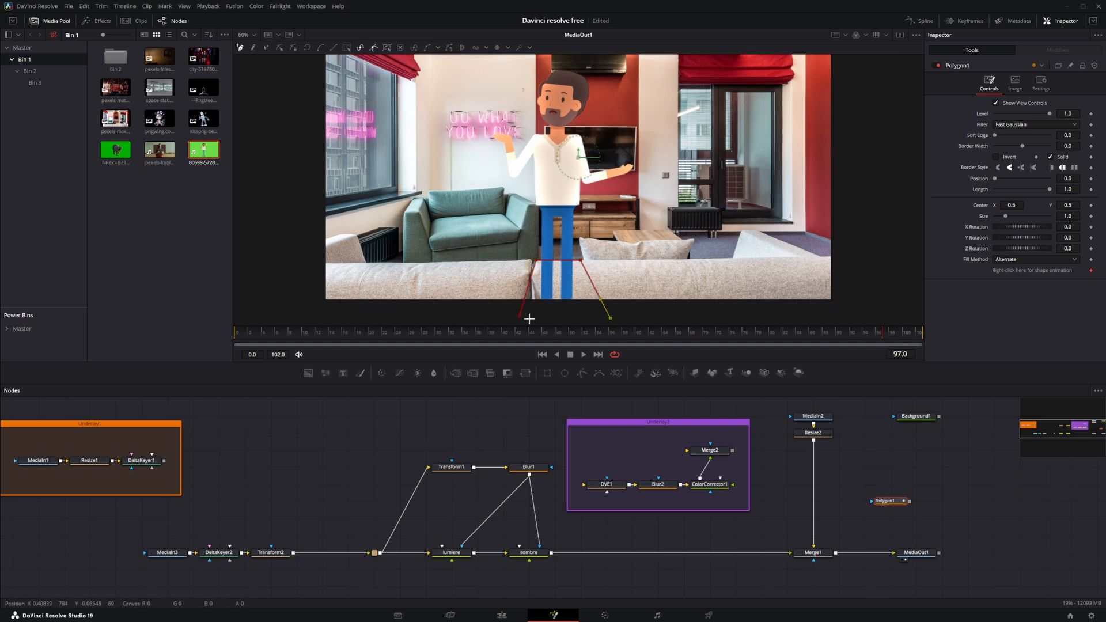
pyautogui.click(520, 318)
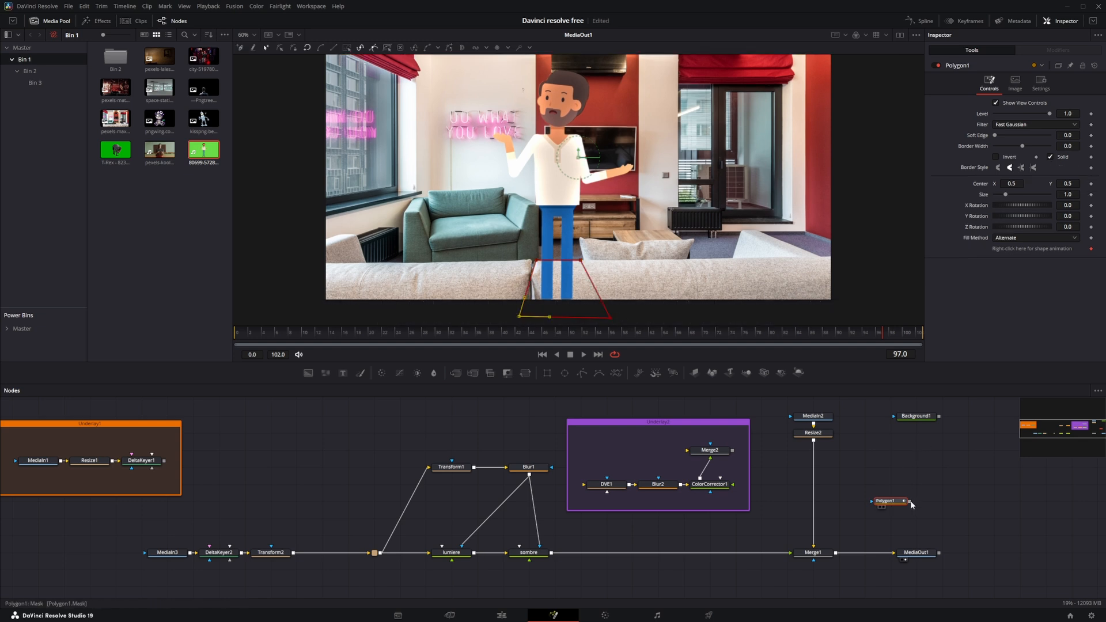
# - Connect Polygon1 to Merge1's mask input, place it below the merge, and invert it to hide the man's lower legs
pyautogui.moveTo(909, 502); pyautogui.dragTo(821, 546)
pyautogui.moveTo(820, 545); pyautogui.dragTo(813, 559)
pyautogui.moveTo(897, 501); pyautogui.dragTo(819, 585)
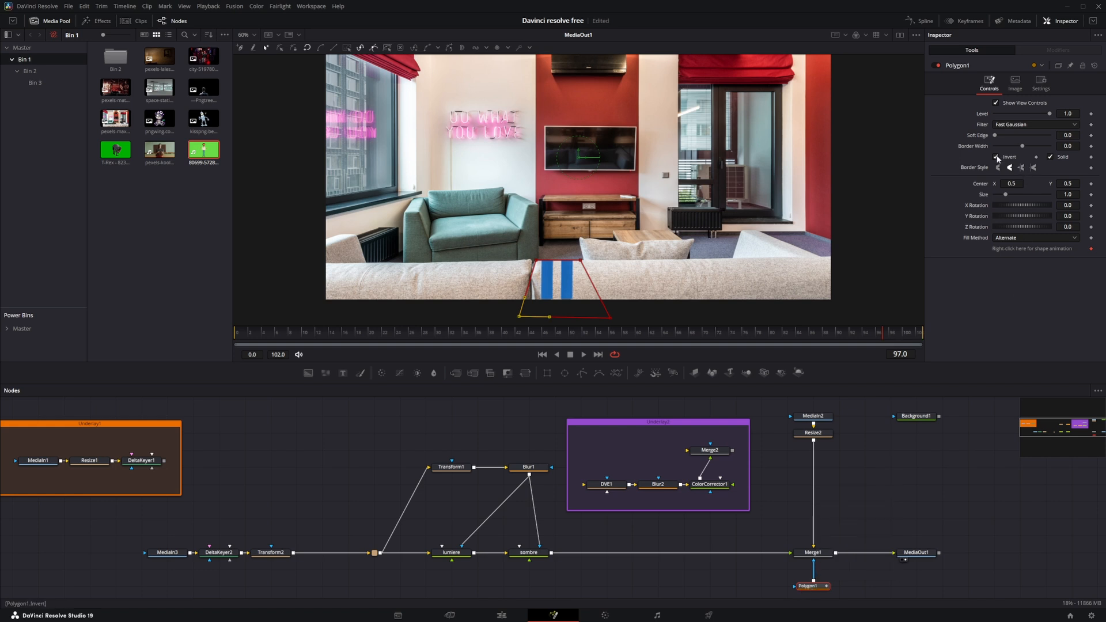
pyautogui.click(997, 157)
# - Offset Transform1's center to about X 0.507, Y 0.488 to shift the light and shadow on the man
pyautogui.click(455, 467)
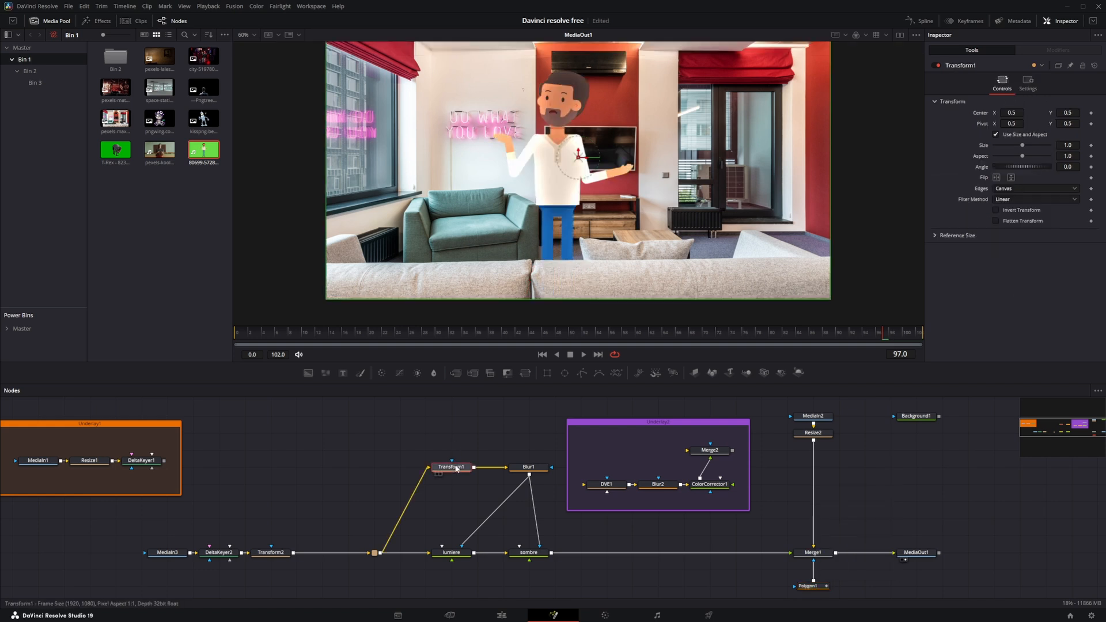
pyautogui.moveTo(1011, 113)
pyautogui.mouseDown()
pyautogui.moveTo(1021, 113)
pyautogui.moveTo(1008, 112)
pyautogui.mouseUp()
pyautogui.click(526, 467)
pyautogui.click(451, 466)
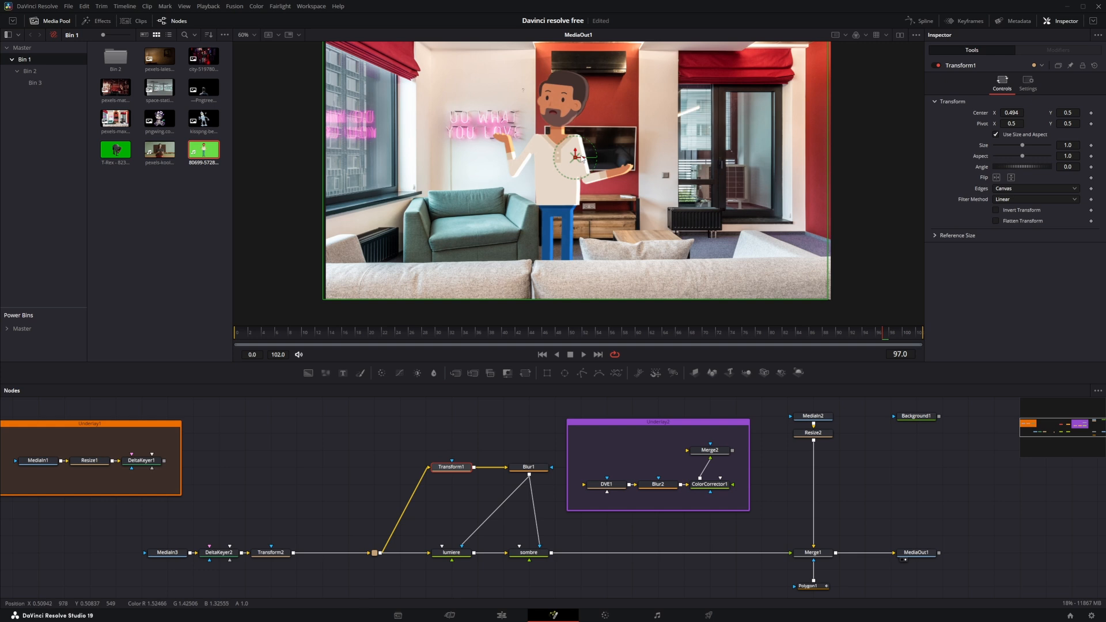
pyautogui.moveTo(578, 157); pyautogui.dragTo(582, 162)
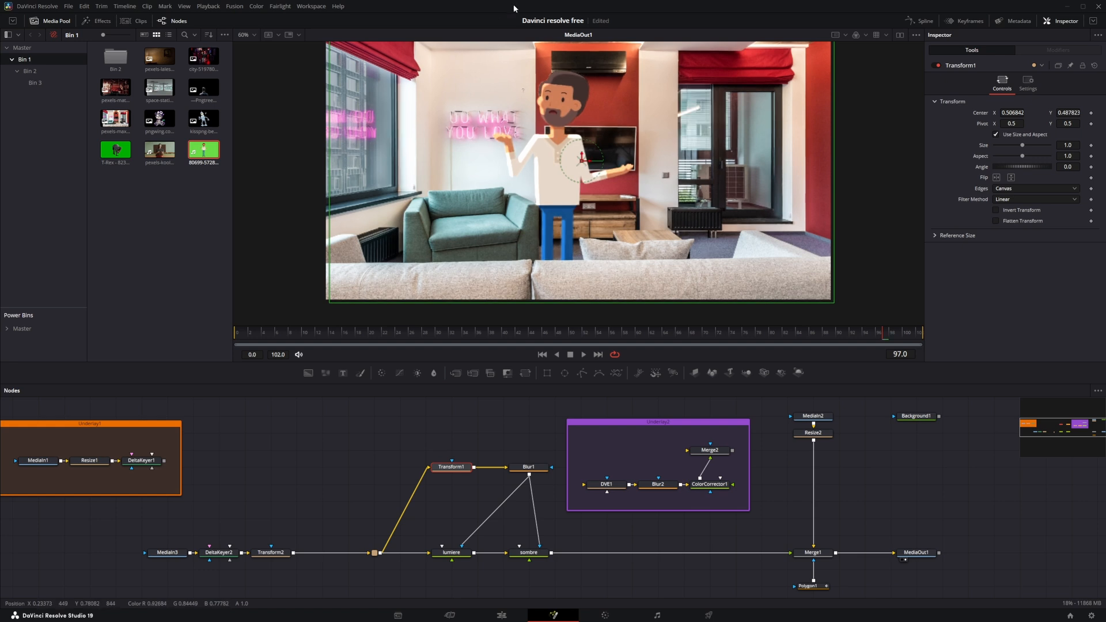
# - Set Blur1's Blur Size to 9.4 and scrub the timeline to check the shading in motion
pyautogui.click(528, 467)
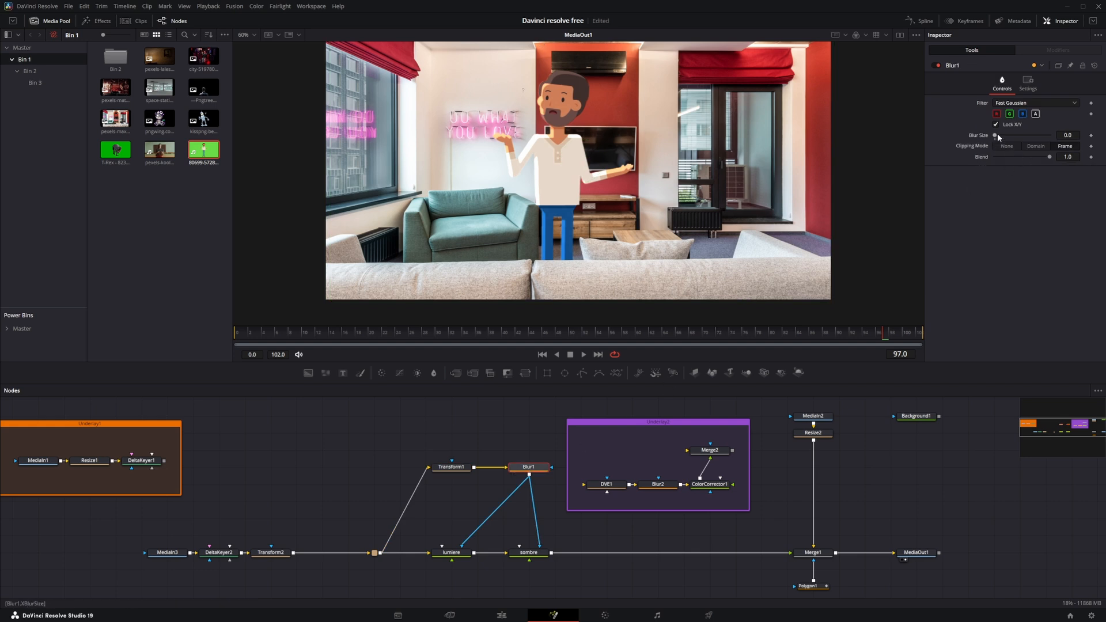
pyautogui.moveTo(996, 135); pyautogui.dragTo(999, 134)
pyautogui.moveTo(410, 329); pyautogui.dragTo(620, 333)
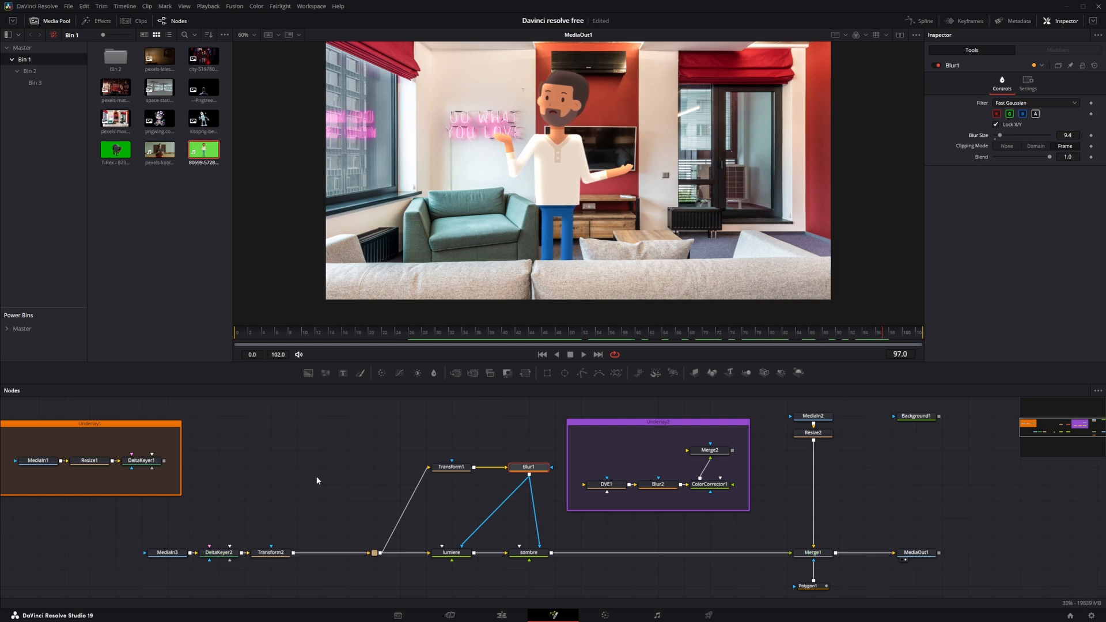
pyautogui.click(320, 515)
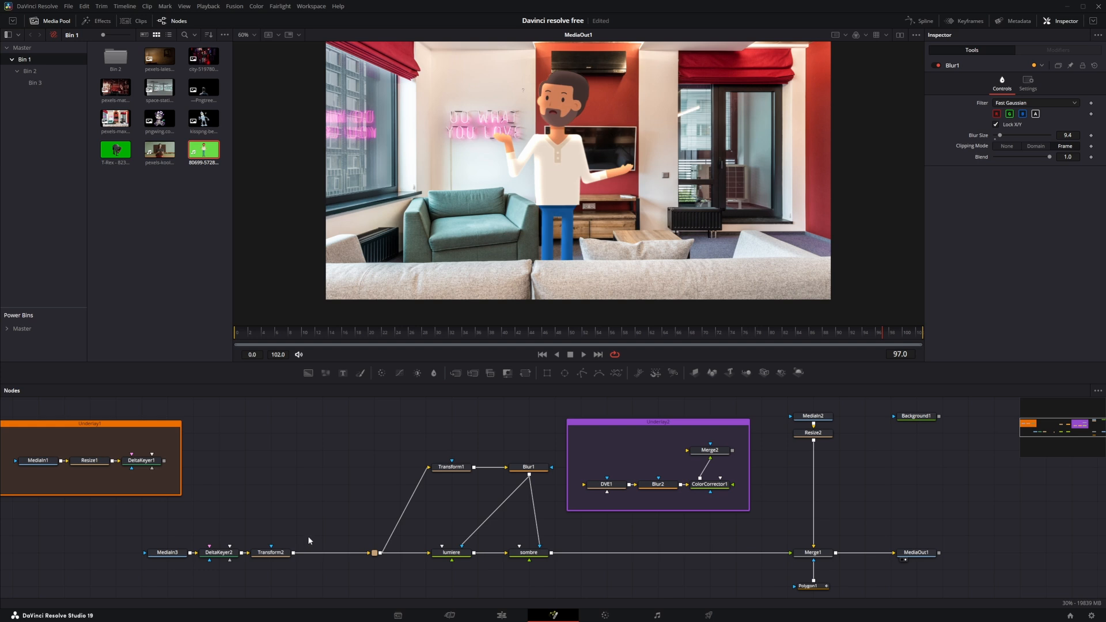
# - Delete the cartoon man's source, keyer, transform and router nodes, and the room photo's MediaIn2 and Resize2 nodes
pyautogui.moveTo(308, 540); pyautogui.dragTo(125, 579)
pyautogui.press('Delete')
pyautogui.moveTo(783, 406); pyautogui.dragTo(809, 458)
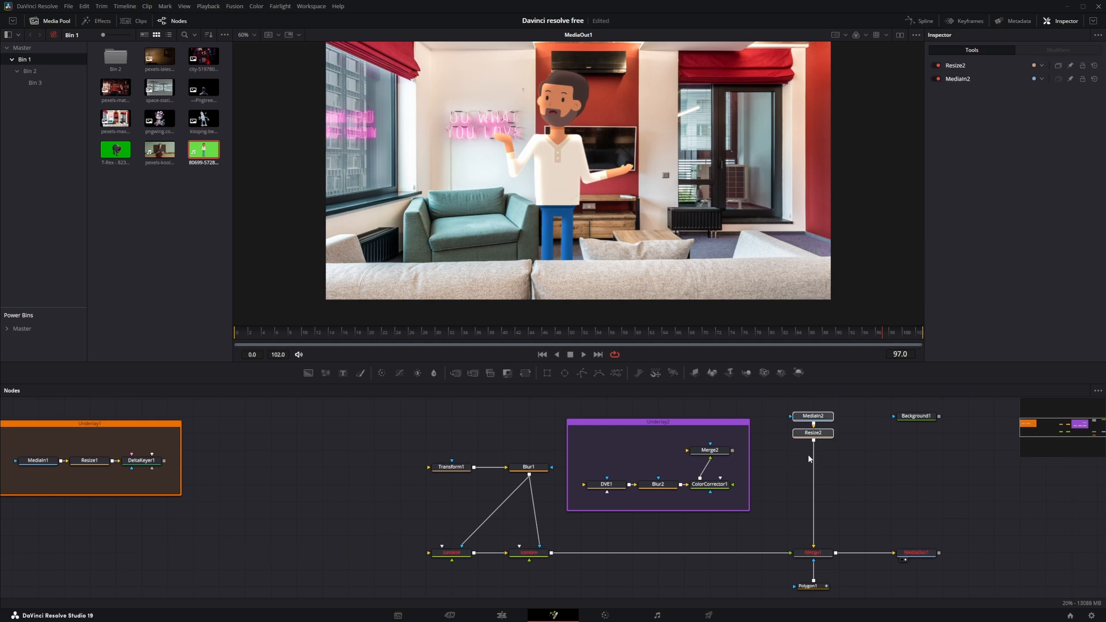
pyautogui.press('Delete')
# - Add the basketball player clip with a 1920 × 1080 Resize node and display it in the viewer
pyautogui.moveTo(160, 150); pyautogui.dragTo(193, 553)
pyautogui.press('1')
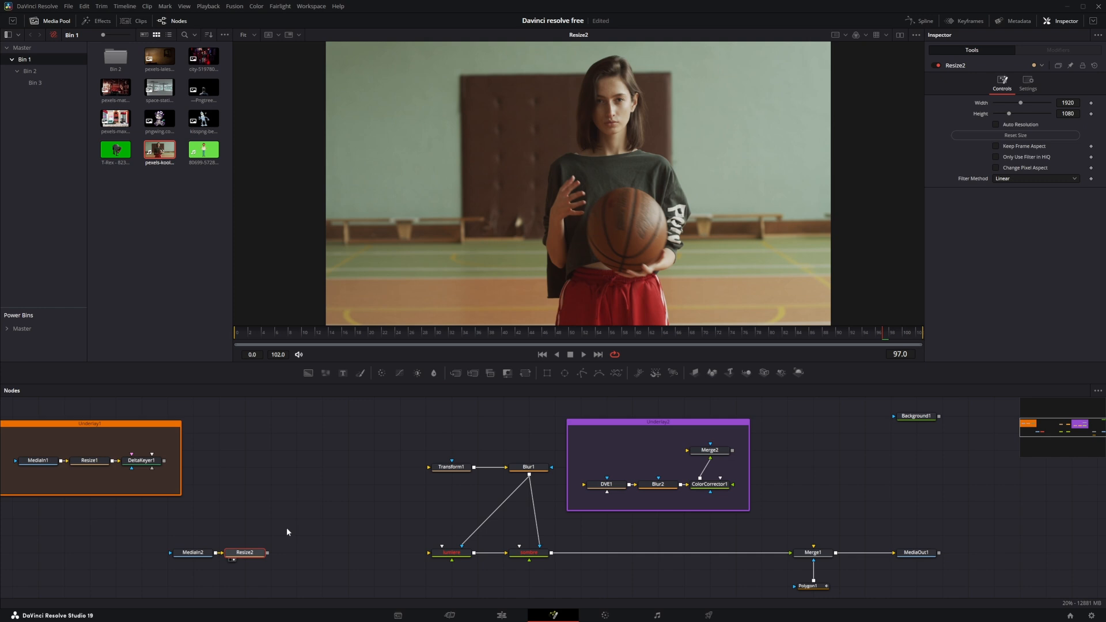
# - Duplicate the clip and Resize nodes, connect the copy to Merge1's background, and detach Polygon1 beneath Background1
pyautogui.moveTo(286, 527); pyautogui.dragTo(140, 577)
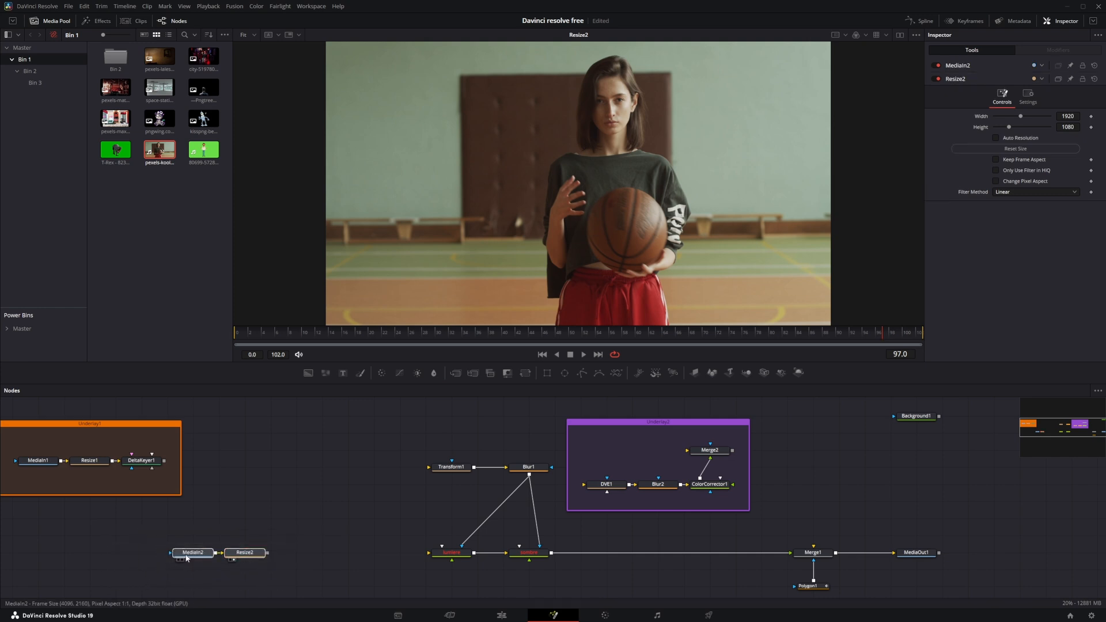
pyautogui.rightClick(787, 428)
pyautogui.click(820, 560)
pyautogui.moveTo(860, 417); pyautogui.dragTo(810, 551)
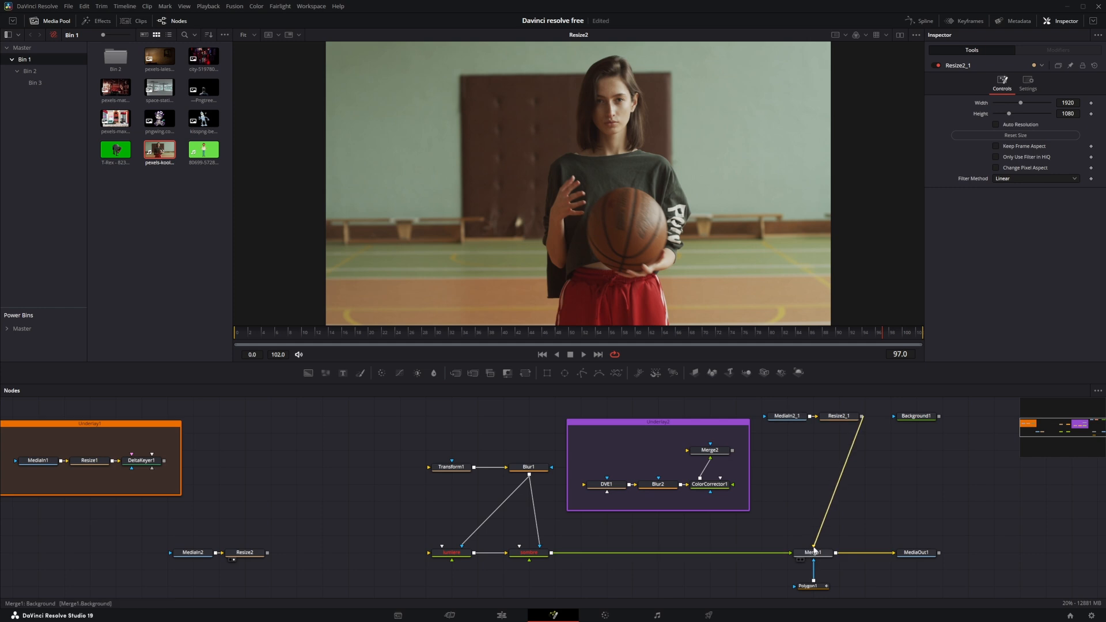
pyautogui.moveTo(813, 585); pyautogui.dragTo(921, 431)
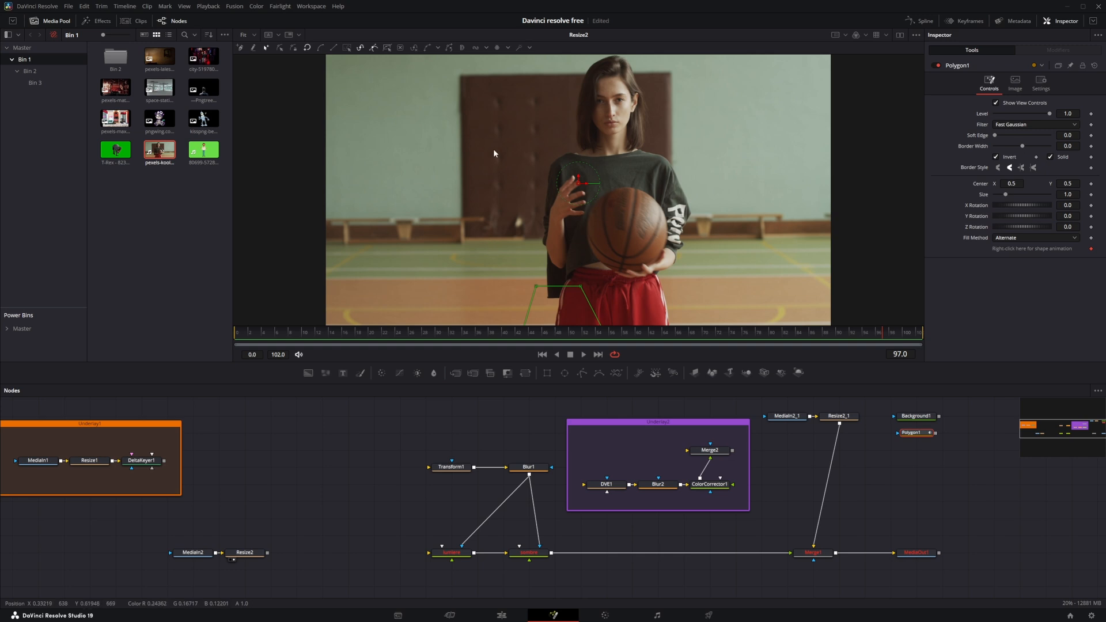
# - Add a Magic Mask node, connect Resize2 to its input, and display it in the viewer
pyautogui.moveTo(327, 524); pyautogui.dragTo(151, 577)
pyautogui.click(264, 518)
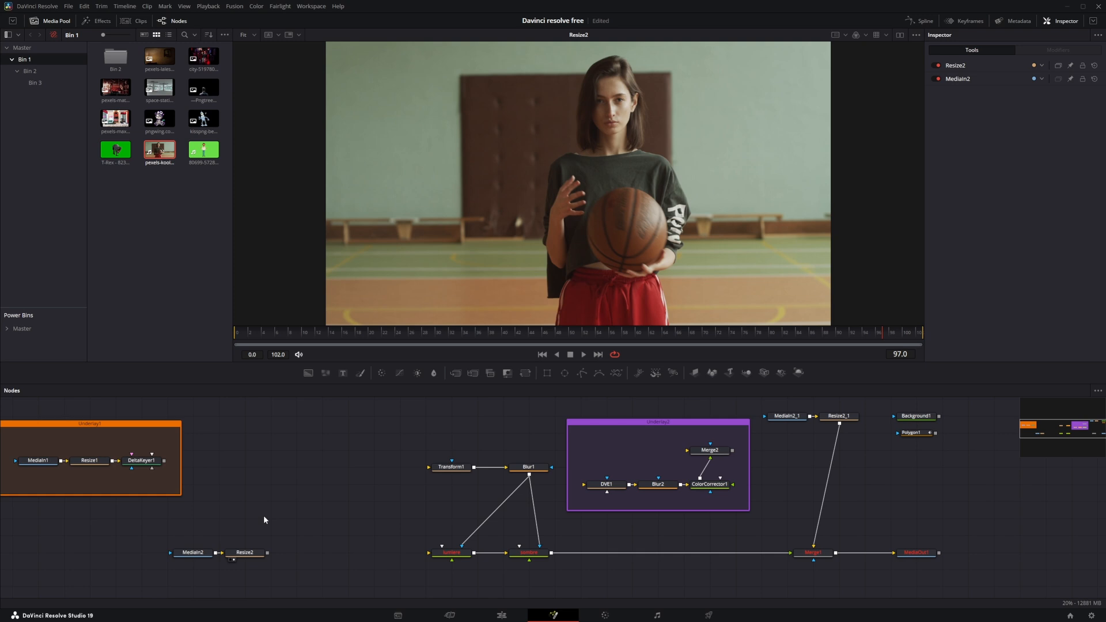
pyautogui.hotkey('shift', 'space')
pyautogui.write('magic')
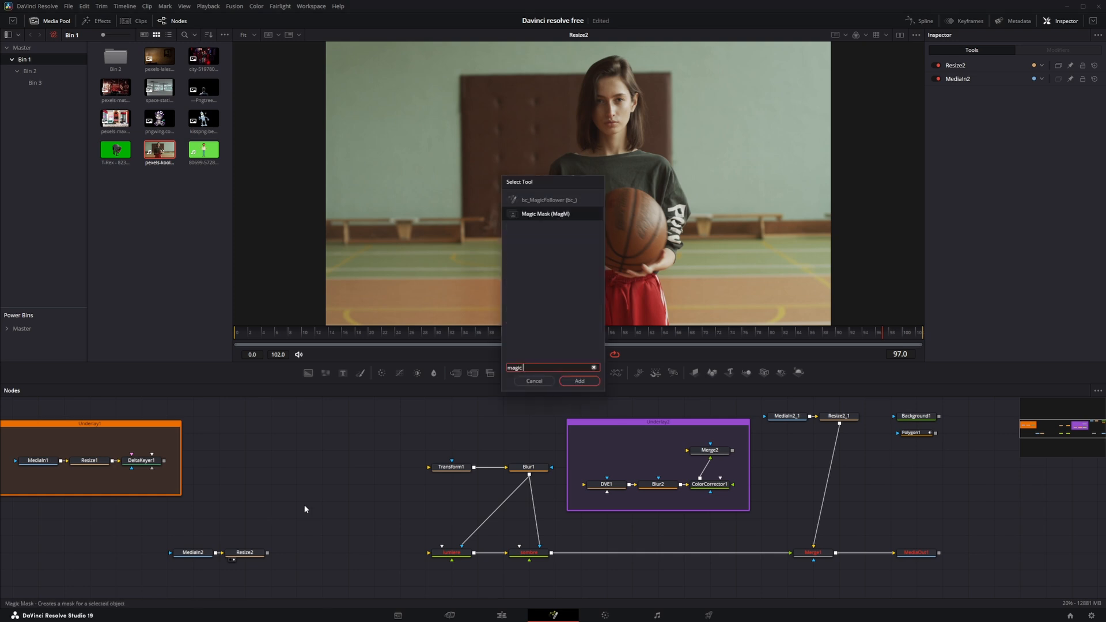
pyautogui.press('Return')
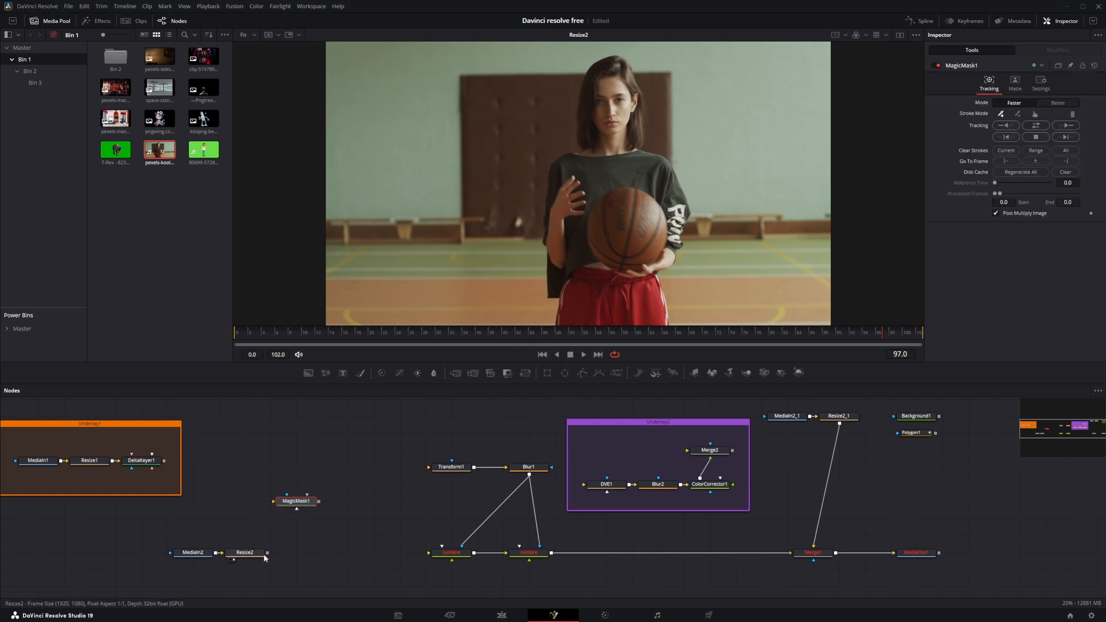
pyautogui.moveTo(267, 552); pyautogui.dragTo(274, 502)
pyautogui.press('1')
# - Paint Magic Mask strokes over the woman and an exclusion stroke around her, set the mode to Better, and track the mask
pyautogui.moveTo(619, 72)
pyautogui.mouseDown()
pyautogui.moveTo(614, 311)
pyautogui.moveTo(592, 235)
pyautogui.moveTo(559, 280)
pyautogui.moveTo(639, 310)
pyautogui.mouseUp()
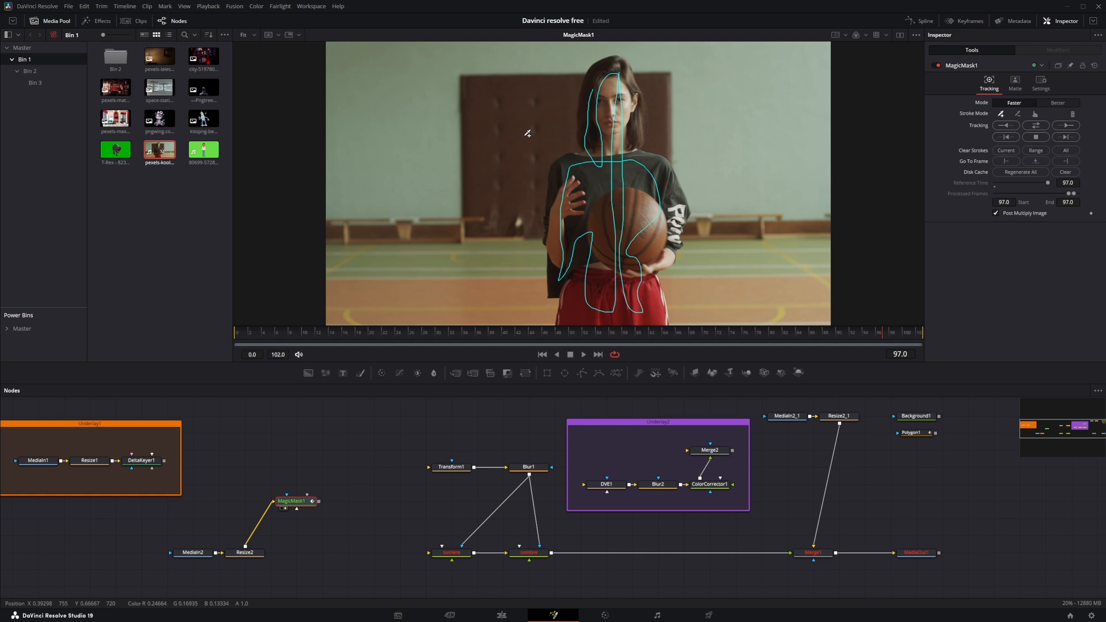
pyautogui.moveTo(423, 220)
pyautogui.mouseDown()
pyautogui.moveTo(434, 87)
pyautogui.moveTo(473, 54)
pyautogui.moveTo(653, 44)
pyautogui.moveTo(710, 63)
pyautogui.moveTo(754, 132)
pyautogui.moveTo(777, 248)
pyautogui.mouseUp()
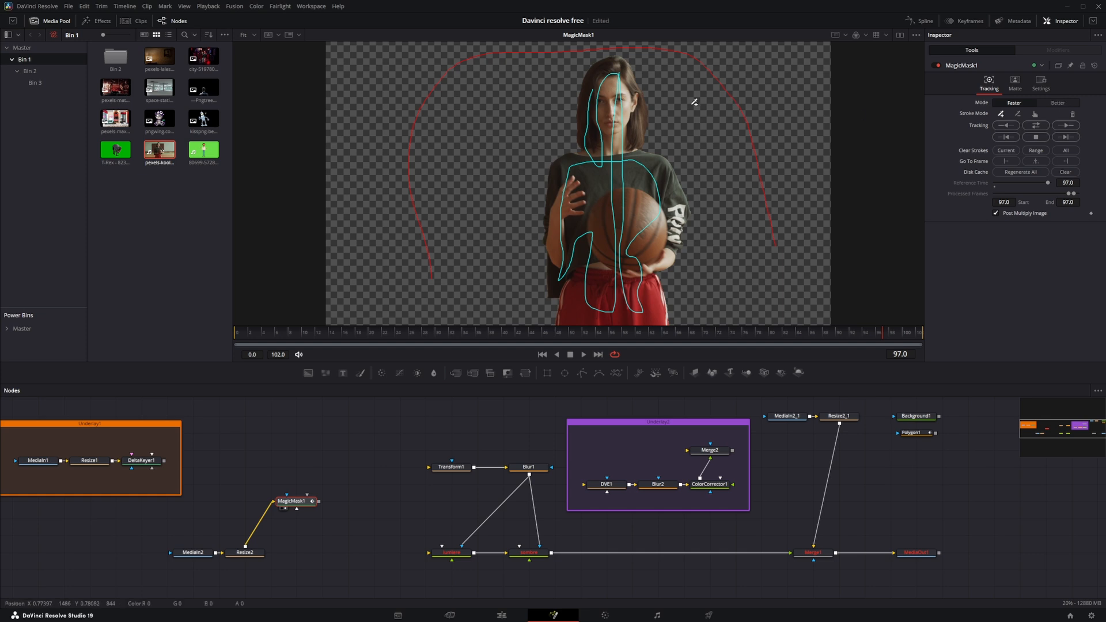
pyautogui.click(1057, 103)
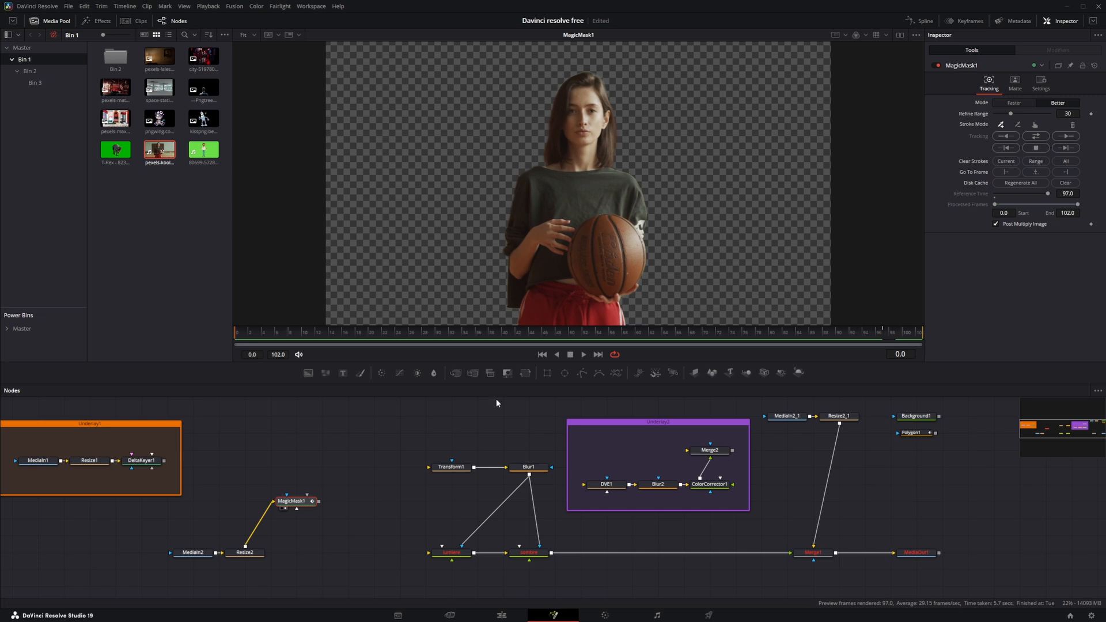
# - Connect MagicMask1 to the inputs of Transform1 and lumiere, and check the MediaOut1 result at frame 25
pyautogui.moveTo(319, 501); pyautogui.dragTo(429, 466)
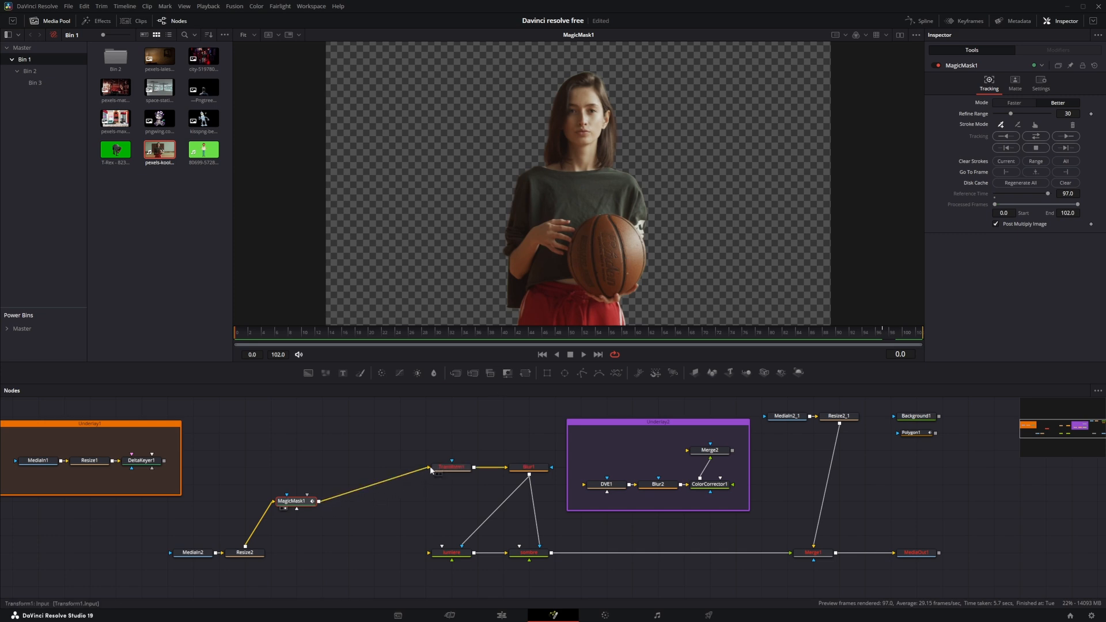
pyautogui.moveTo(318, 501); pyautogui.dragTo(430, 556)
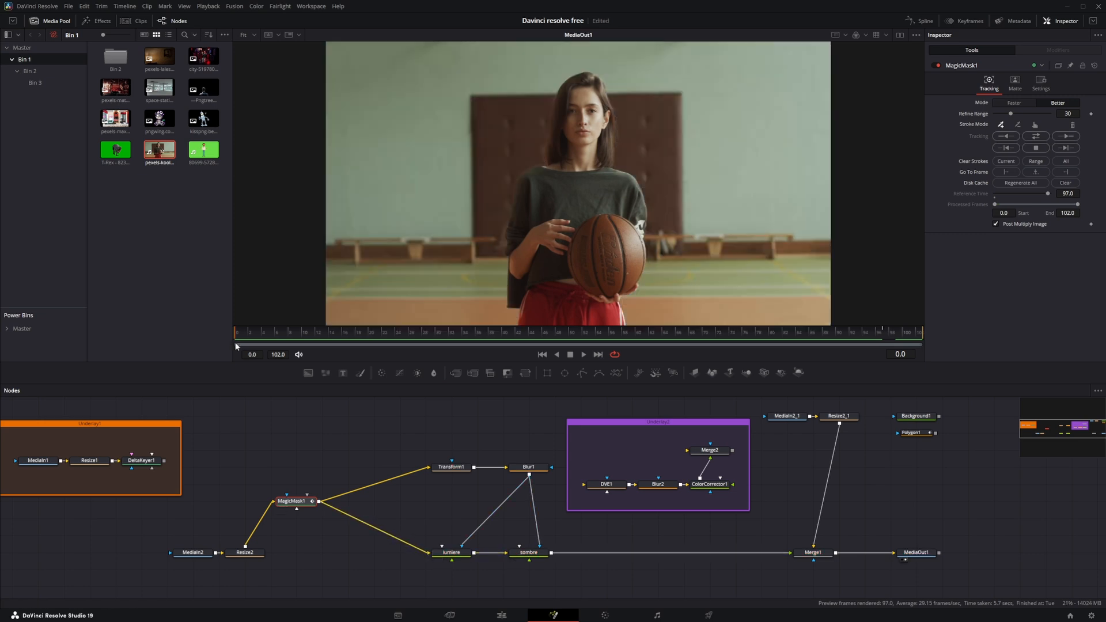
pyautogui.moveTo(235, 341); pyautogui.dragTo(403, 343)
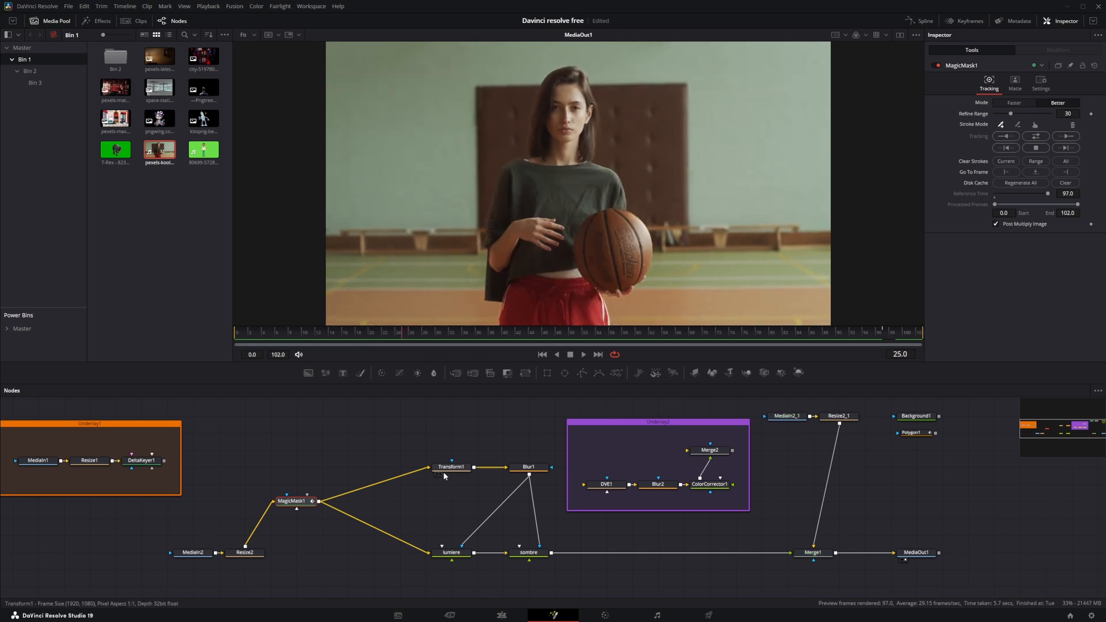
# - Tint lumiere warm at strength 0.169 with Gain 2.08, and move Transform1's center X to about 0.477
pyautogui.click(448, 554)
pyautogui.moveTo(1038, 163); pyautogui.dragTo(1047, 157)
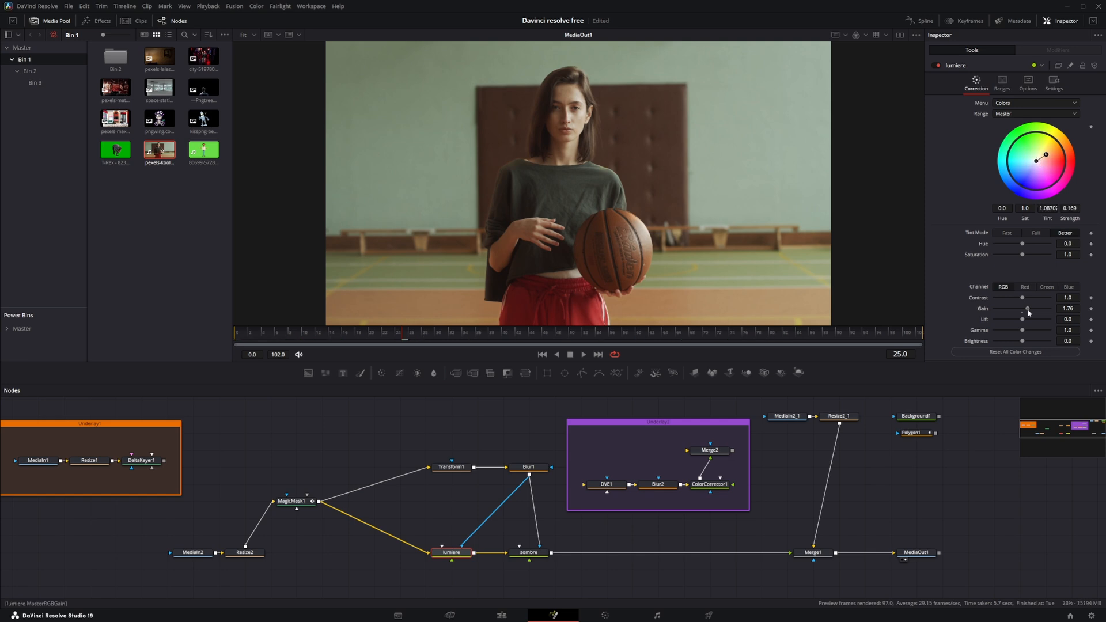
pyautogui.click(451, 466)
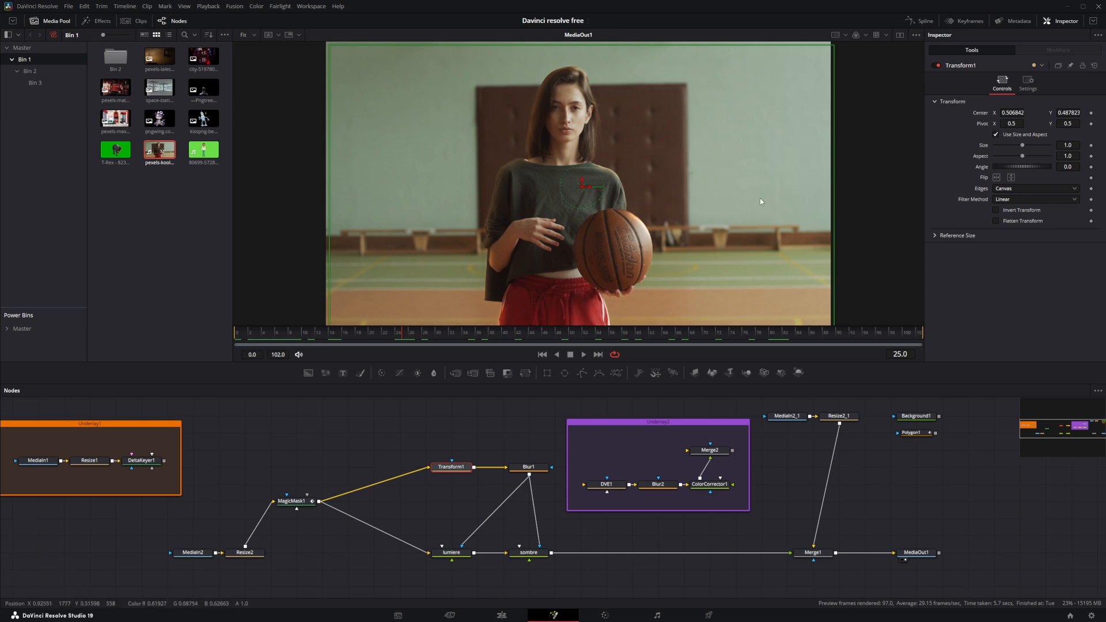
pyautogui.moveTo(590, 186); pyautogui.dragTo(574, 189)
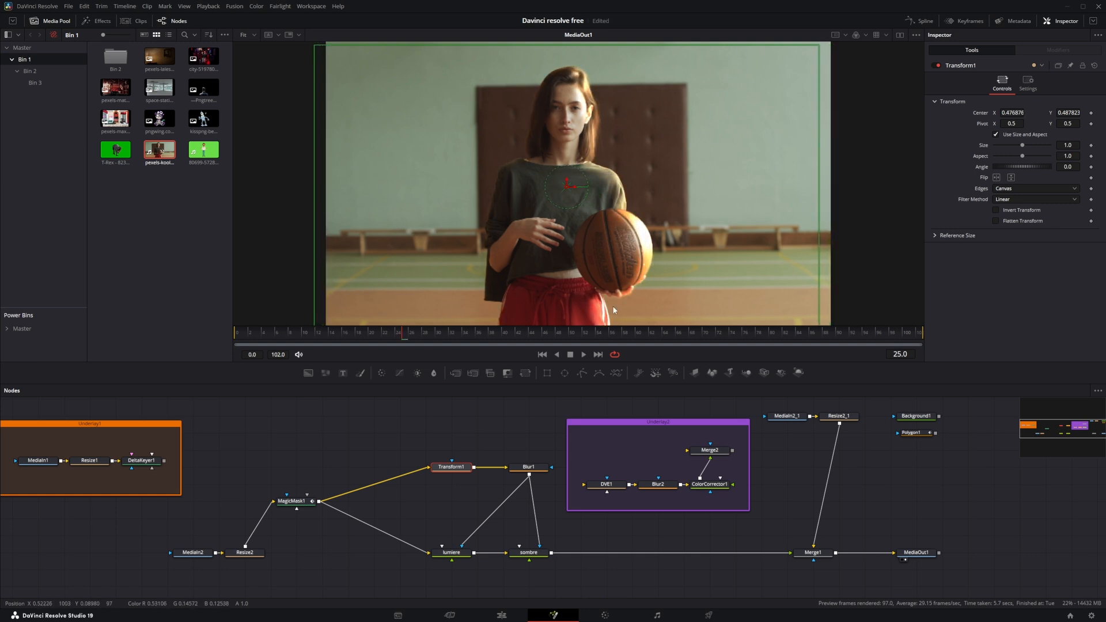
# - Lower Blur1's Blur Size to 0 to compare the light edge, raise it again, and select the lumiere node
pyautogui.click(527, 469)
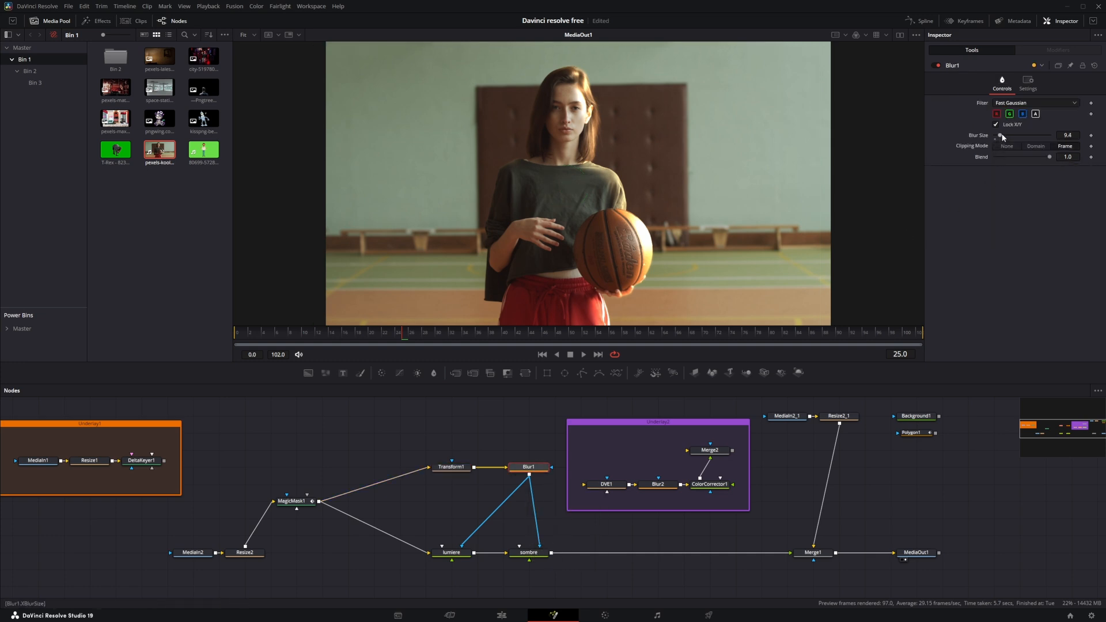
pyautogui.moveTo(1002, 136); pyautogui.dragTo(991, 139)
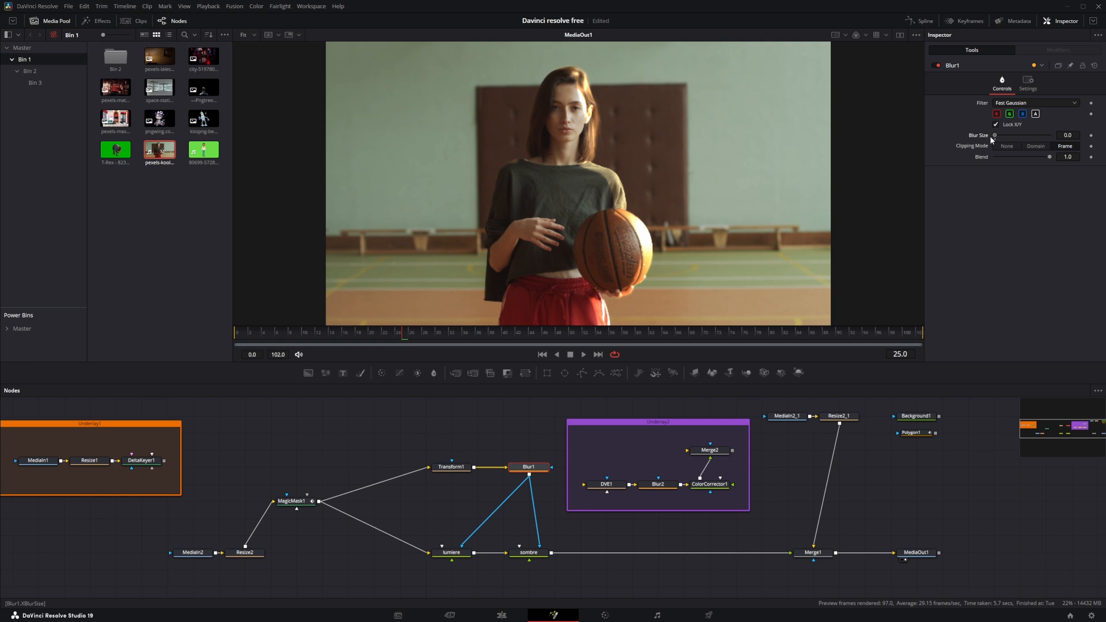
pyautogui.moveTo(990, 136); pyautogui.dragTo(1003, 139)
pyautogui.click(461, 553)
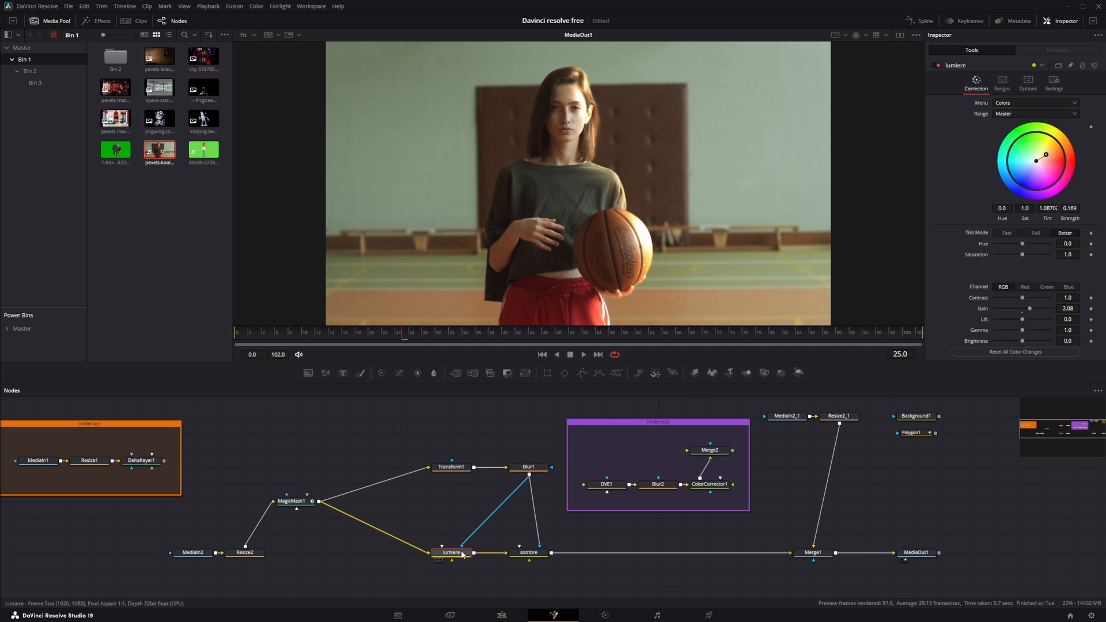
# - Lower lumiere's Gain to 1.63 and review the result at frame 81
pyautogui.moveTo(1031, 311); pyautogui.dragTo(1027, 312)
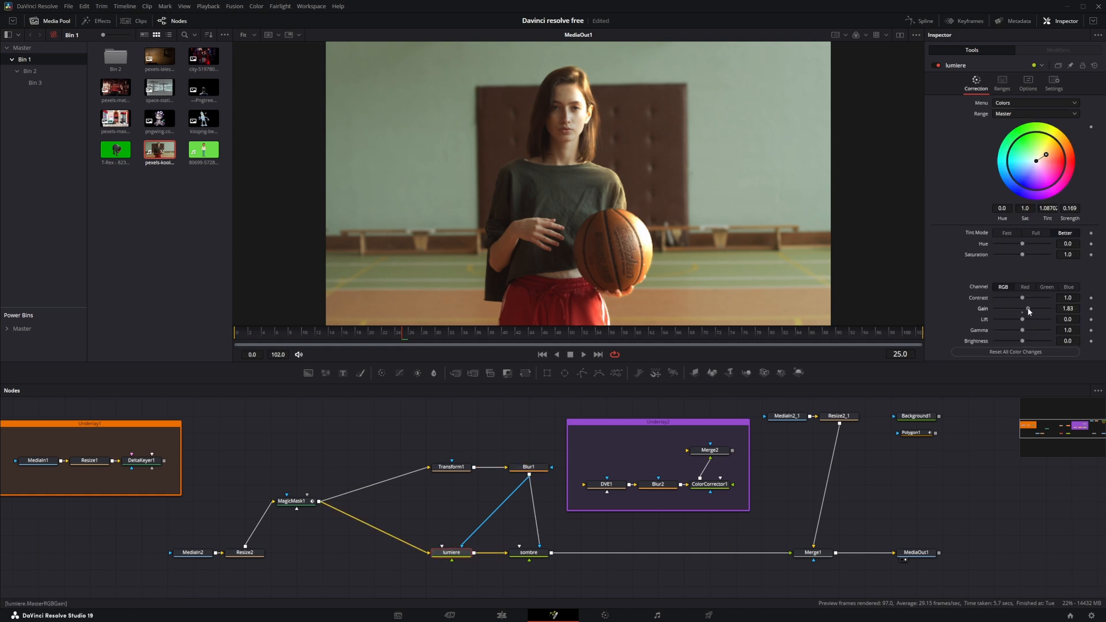
pyautogui.moveTo(403, 336); pyautogui.dragTo(775, 337)
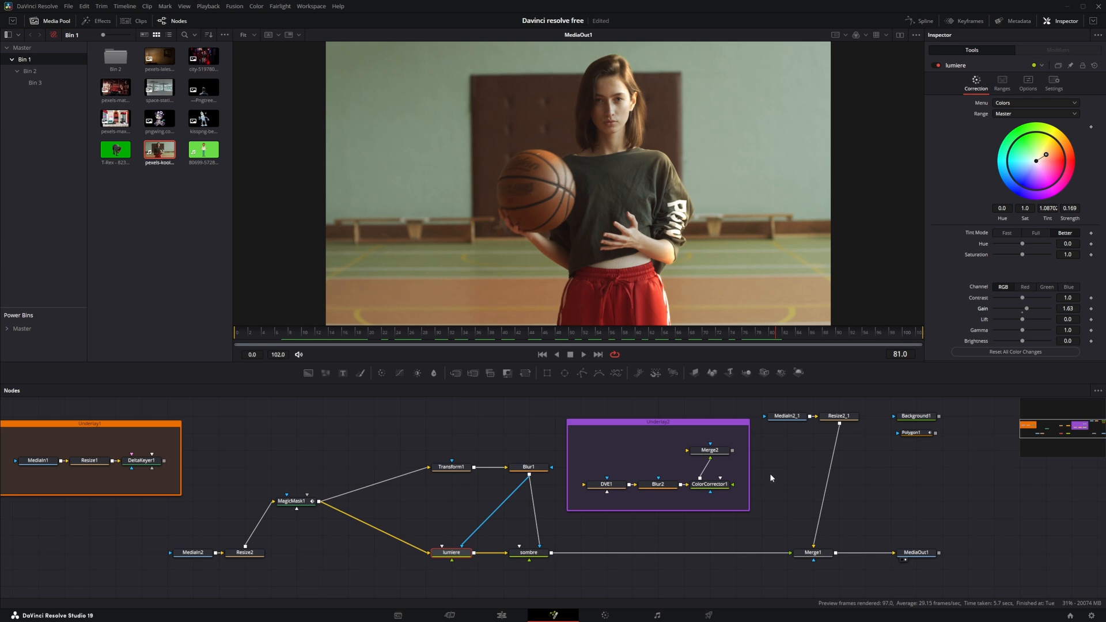
# - Disconnect MediaOut1 from Merge1 and move it down to an empty area below the existing nodes
pyautogui.scroll(-5, 771, 478)
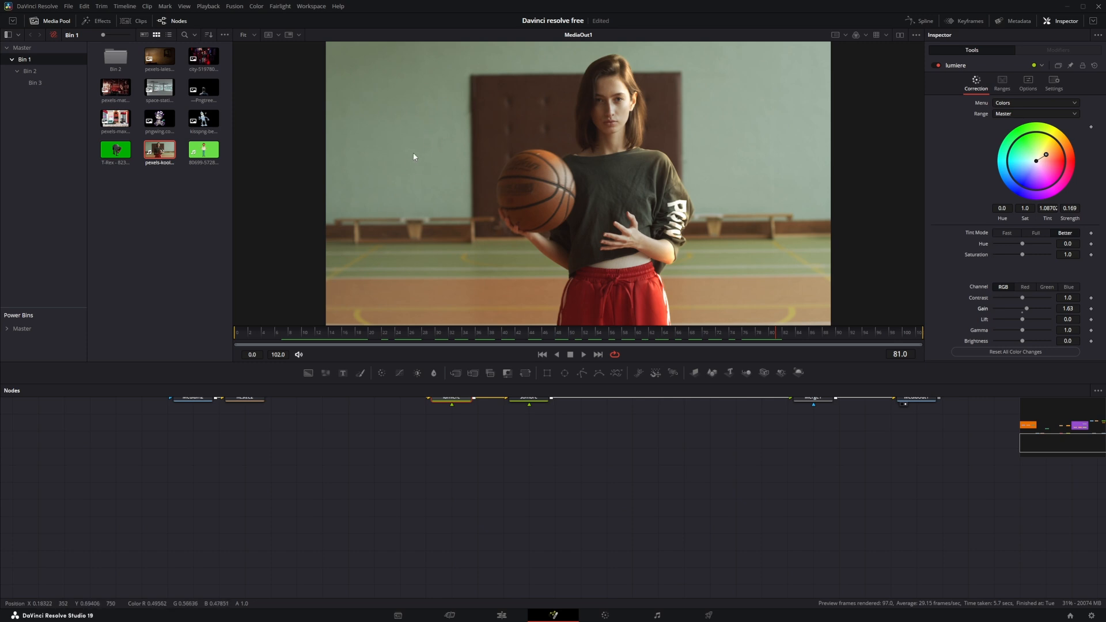
pyautogui.scroll(2, 422, 318)
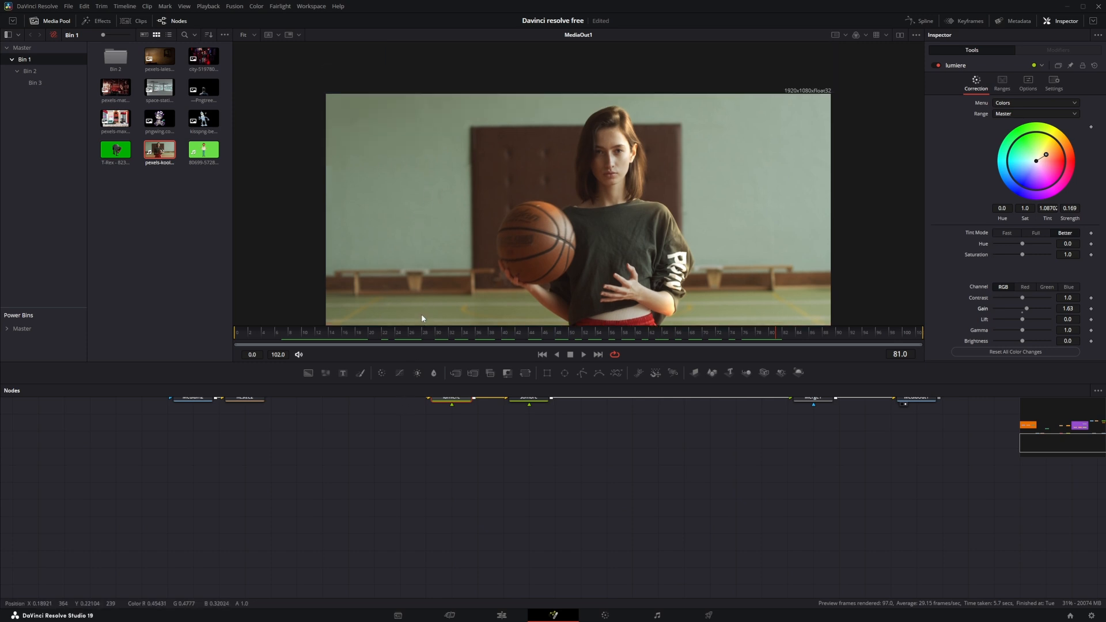
pyautogui.scroll(-2, 444, 323)
pyautogui.scroll(1, 586, 451)
pyautogui.scroll(-1, 608, 479)
pyautogui.scroll(1, 608, 479)
pyautogui.click(879, 423)
pyautogui.moveTo(920, 423); pyautogui.dragTo(922, 424)
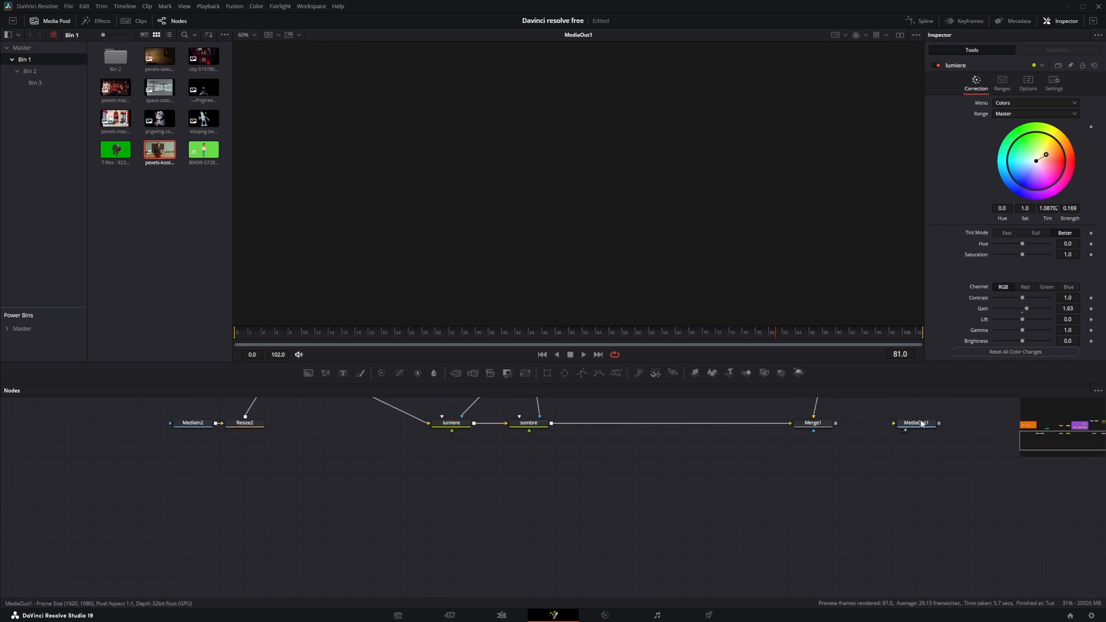
pyautogui.moveTo(921, 424); pyautogui.dragTo(922, 493)
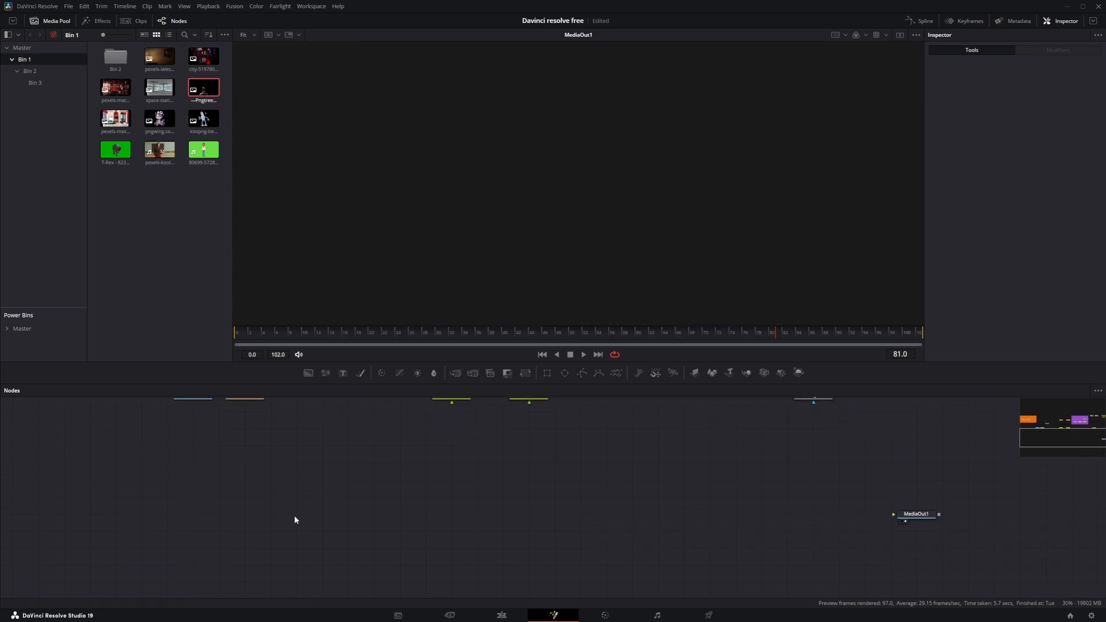
# - Add the lamp room photo as a background connected to MediaOut1, and merge the back-view man PNG over it
pyautogui.moveTo(160, 56); pyautogui.dragTo(180, 520)
pyautogui.click(508, 462)
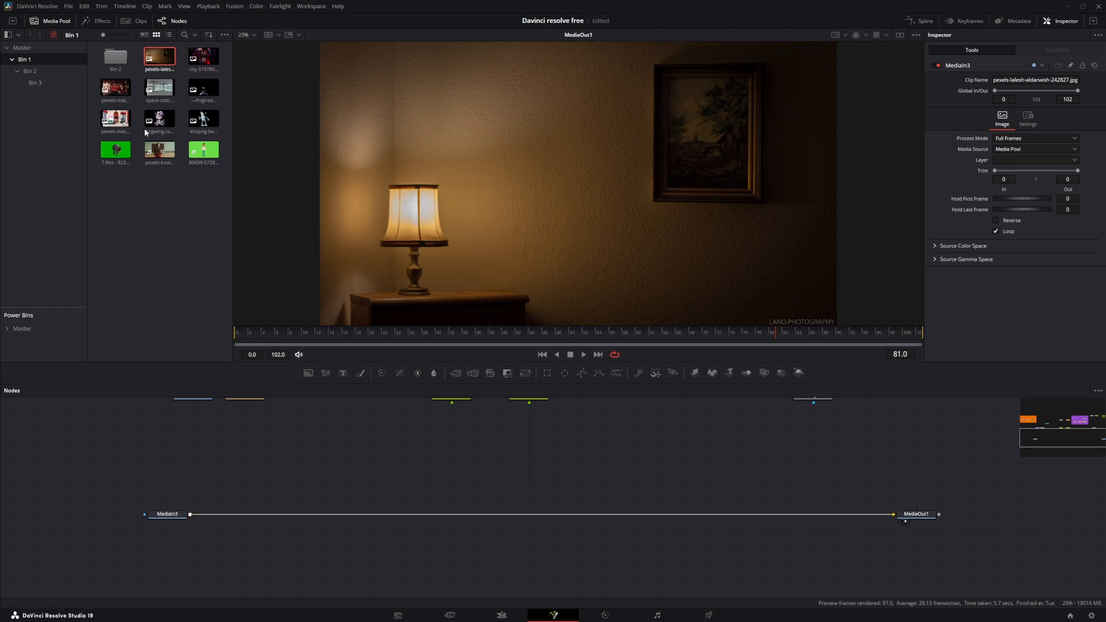
pyautogui.moveTo(203, 88); pyautogui.dragTo(513, 437)
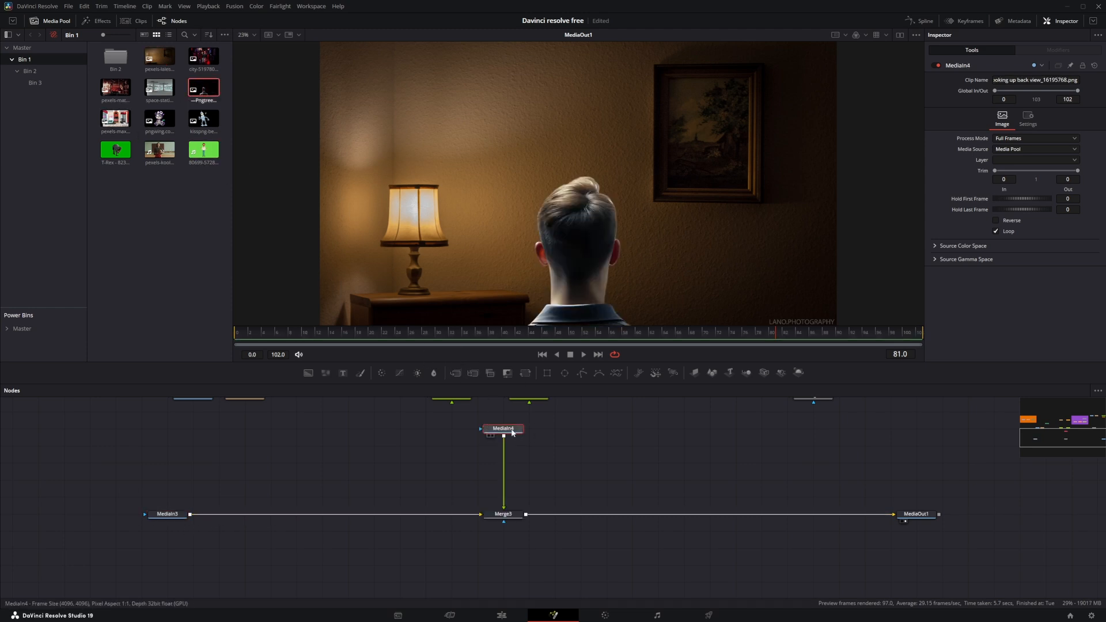
# - Add a Transform after MediaIn4 with Center Y 0.628 and Size 1.117 to raise and enlarge the man
pyautogui.click(527, 373)
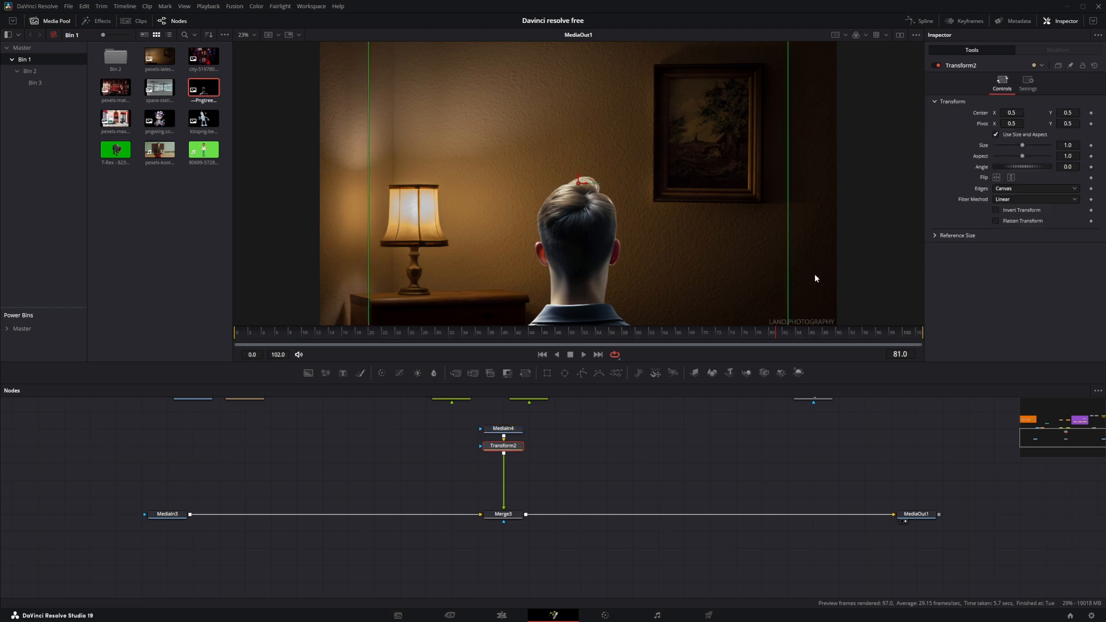
pyautogui.moveTo(1067, 113); pyautogui.dragTo(1103, 112)
pyautogui.moveTo(1067, 145); pyautogui.dragTo(1104, 146)
pyautogui.click(632, 271)
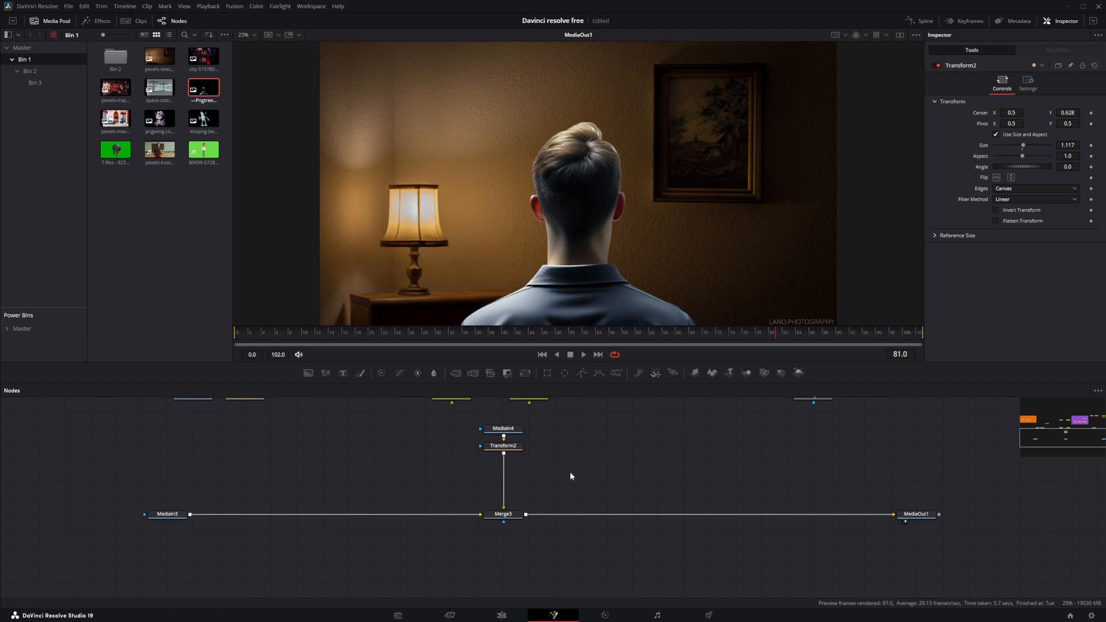
# - Insert an empty Merge between Merge3 and MediaOut1, and add a Bitmap node above it
pyautogui.click(514, 517)
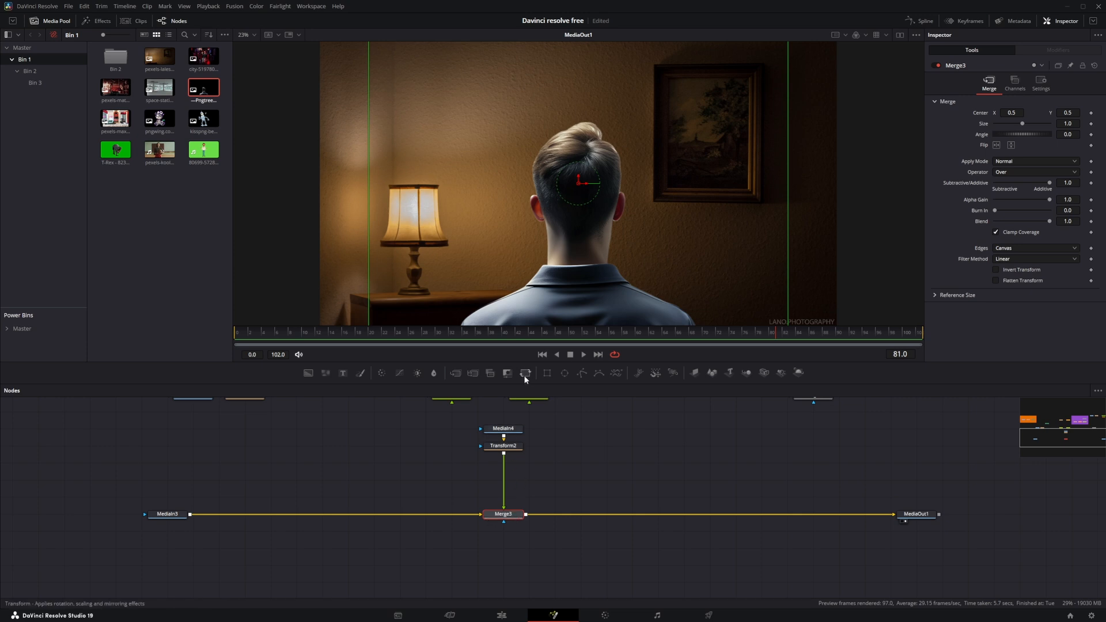
pyautogui.click(455, 373)
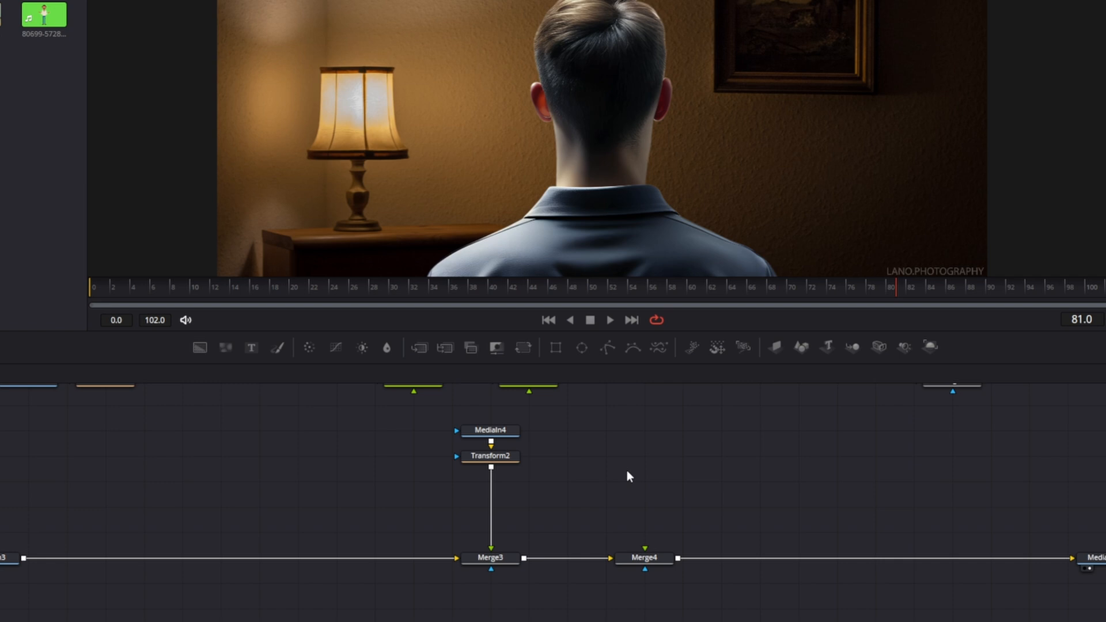
pyautogui.hotkey('shift', 'space')
pyautogui.write('soft')
pyautogui.press('BackSpace')
pyautogui.press('BackSpace')
pyautogui.press('BackSpace')
pyautogui.press('BackSpace')
pyautogui.write('bitm')
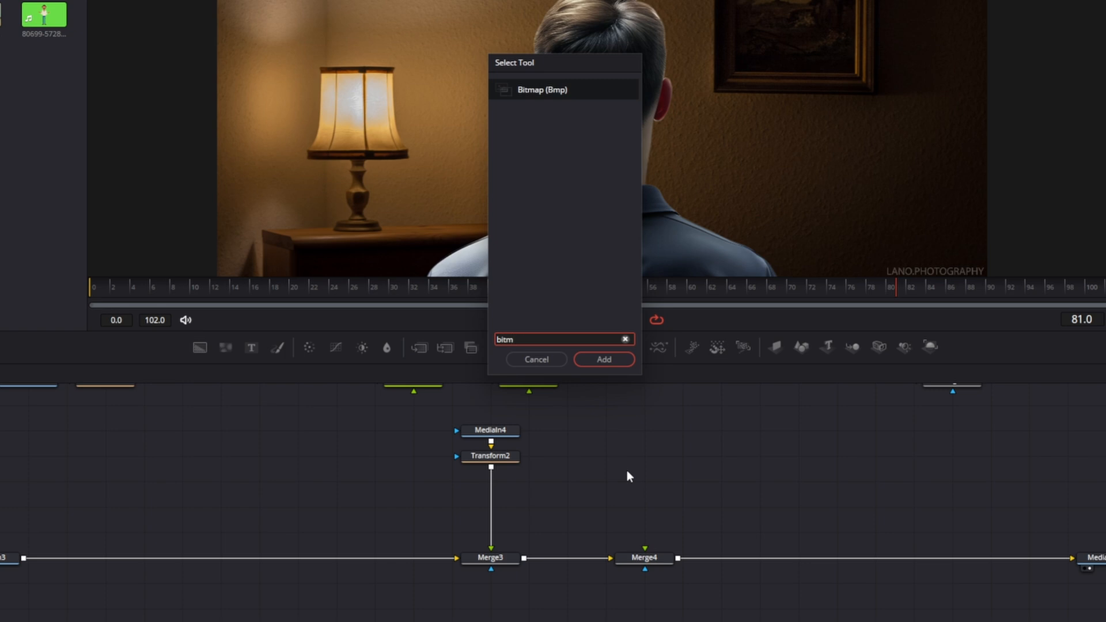
pyautogui.press('Return')
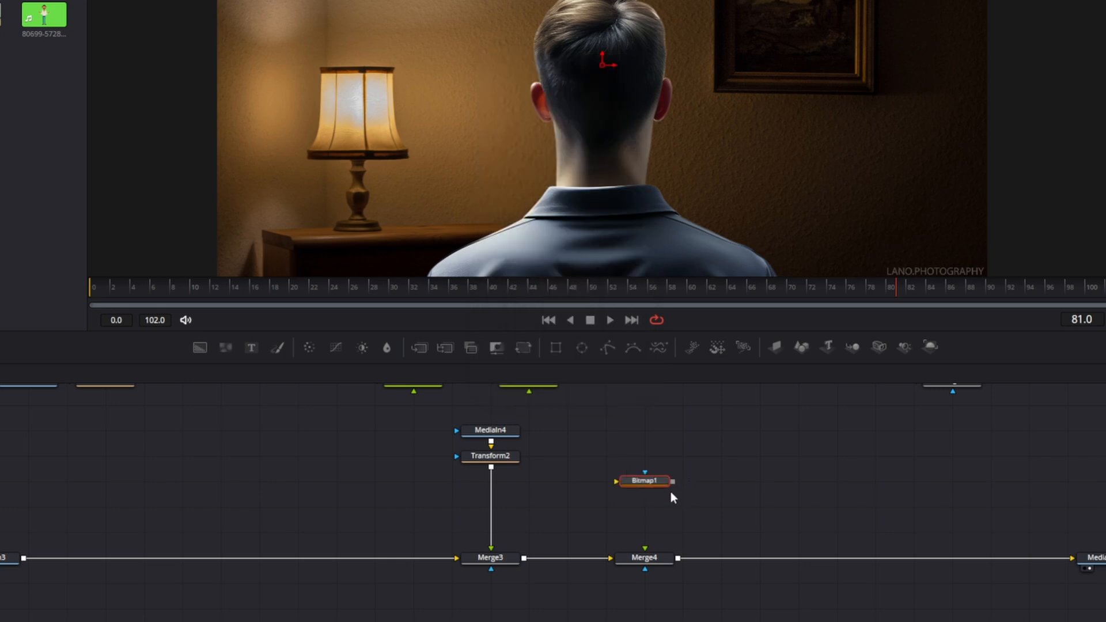
# - Add a second Bitmap masked by Bitmap1, and connect it to Merge4's effect mask
pyautogui.hotkey('shift', 'space')
pyautogui.write('bit')
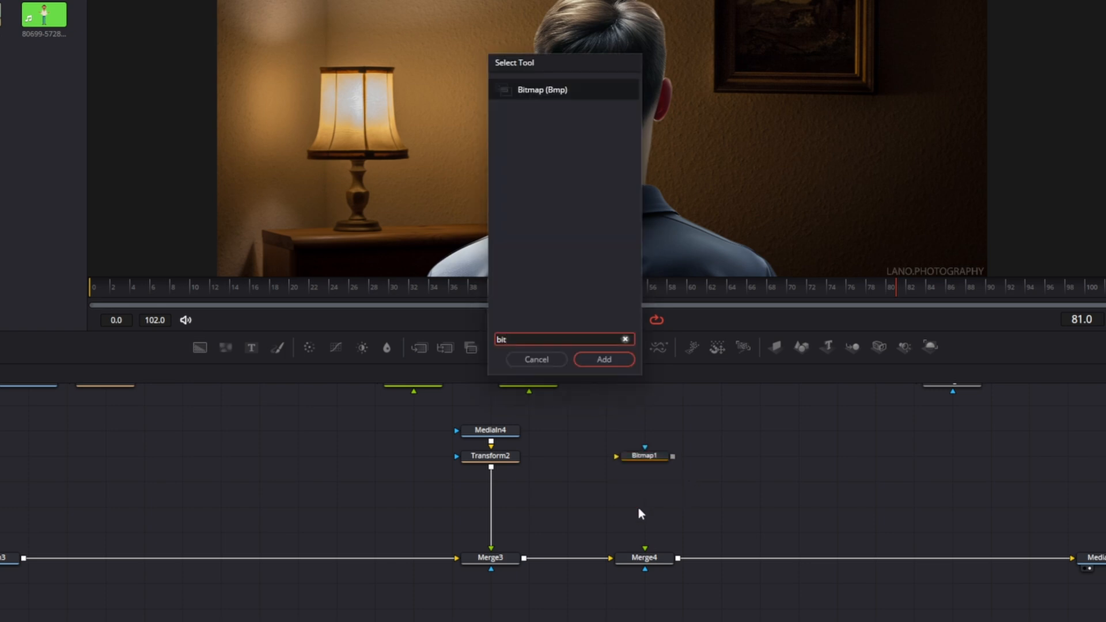
pyautogui.press('Return')
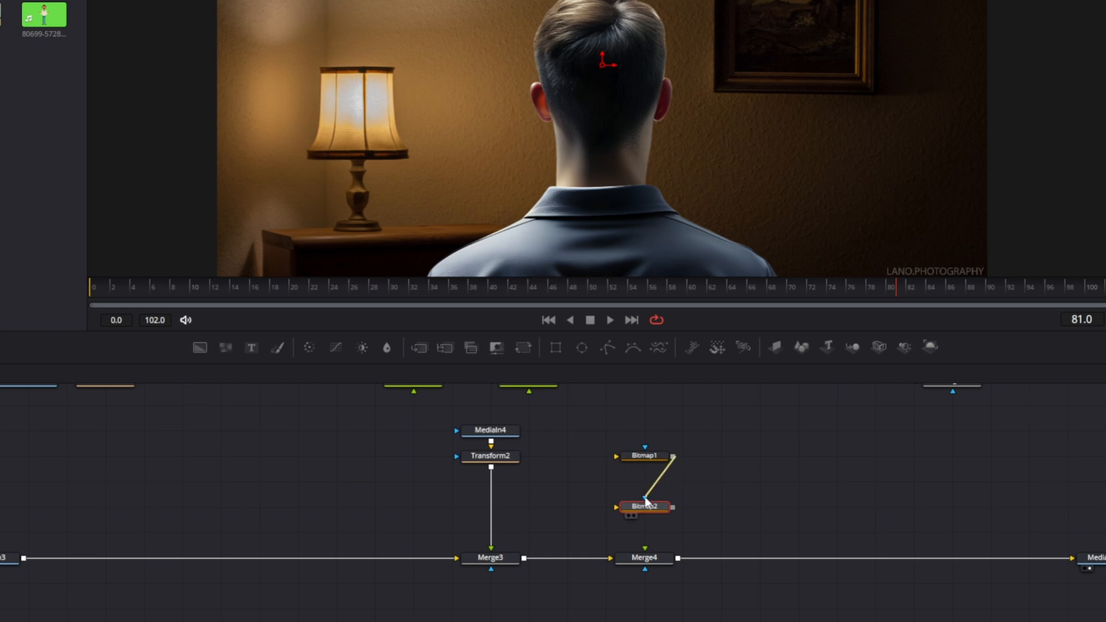
pyautogui.moveTo(645, 500); pyautogui.dragTo(645, 567)
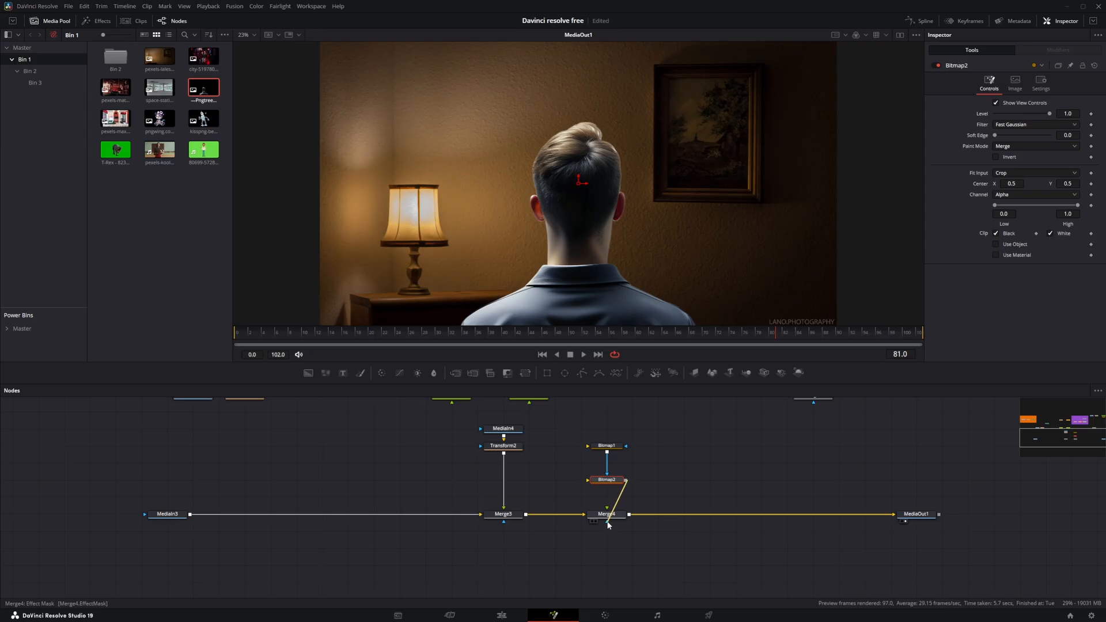
pyautogui.moveTo(608, 524); pyautogui.dragTo(608, 523)
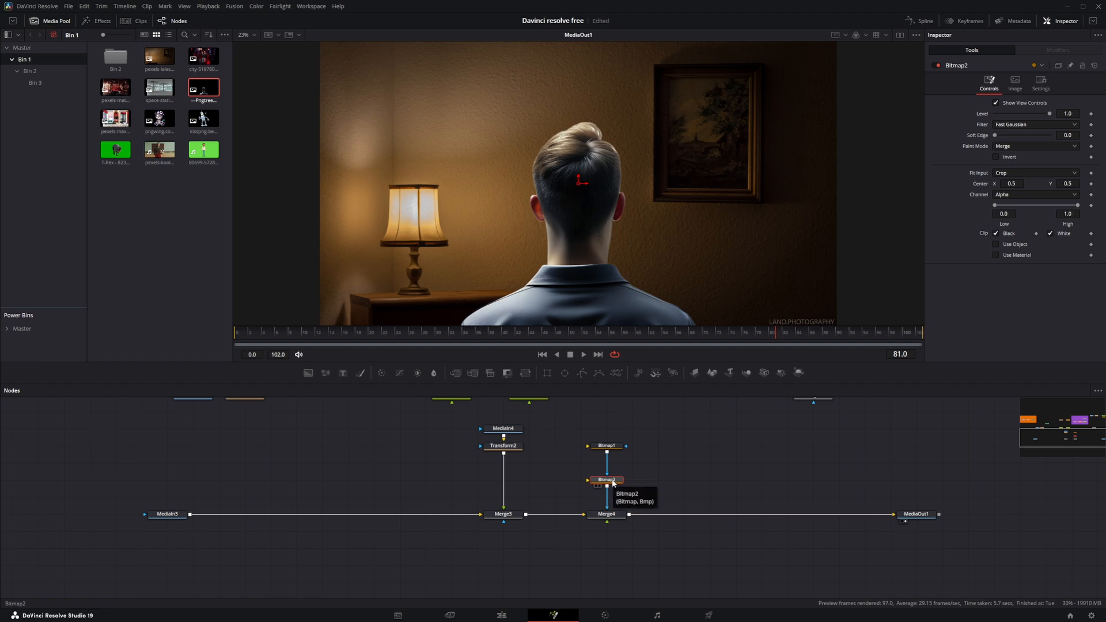
# - Change Bitmap2's Paint Mode from Merge and enable Invert on Bitmap1
pyautogui.click(1014, 145)
pyautogui.click(1015, 216)
pyautogui.click(608, 447)
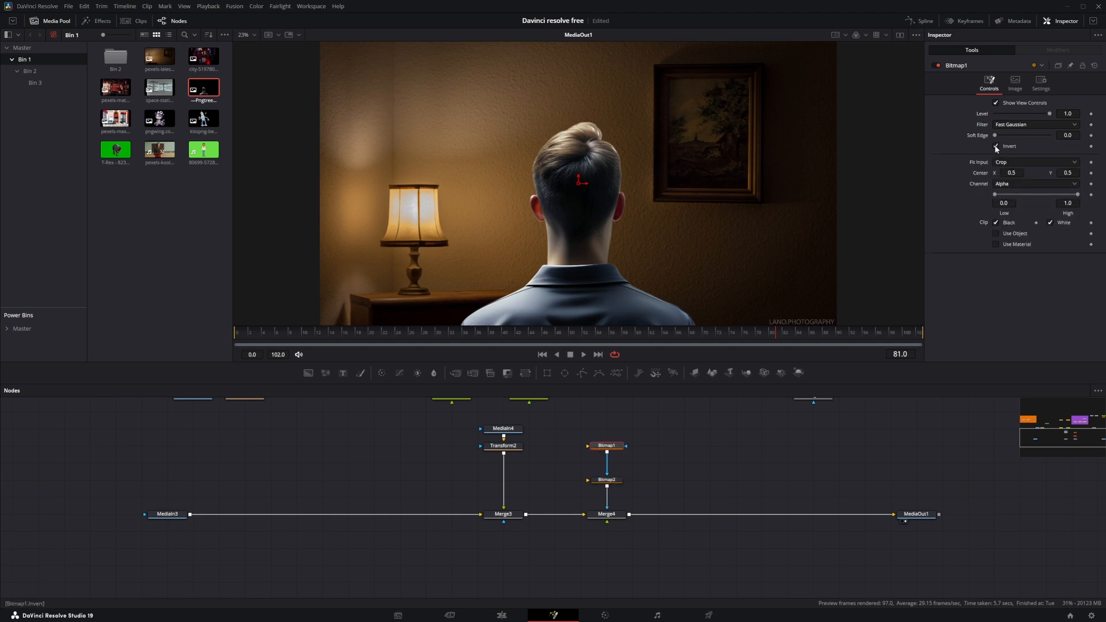
# - Feed Transform2 into both Bitmap nodes, and set Bitmap1's Soft Edge to 0.0378 while viewing Bitmap2
pyautogui.moveTo(504, 453); pyautogui.dragTo(588, 483)
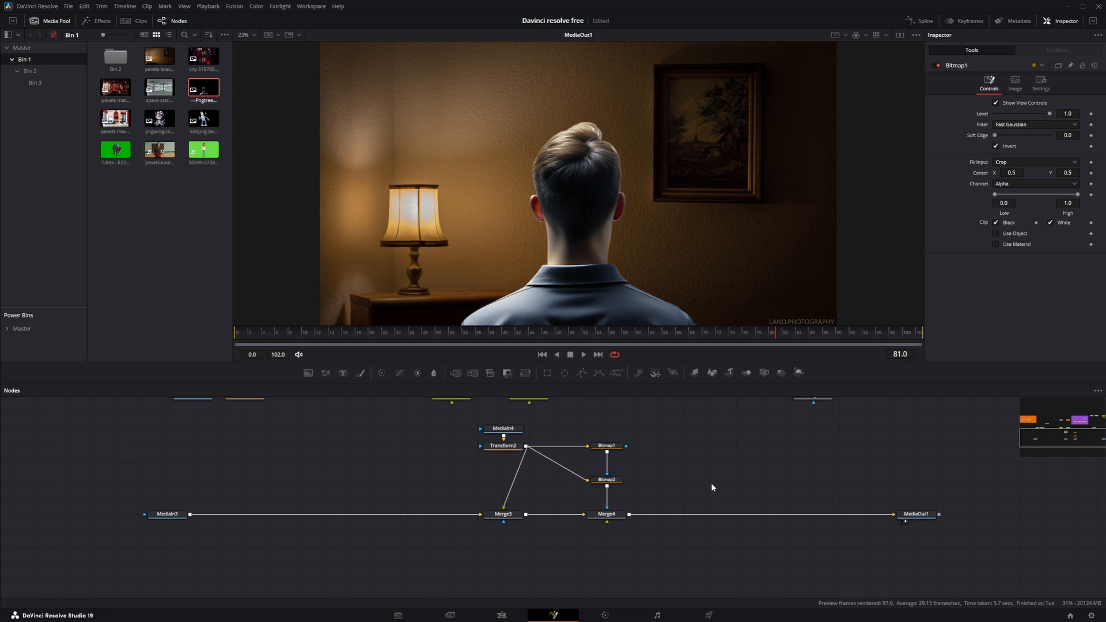
pyautogui.click(599, 486)
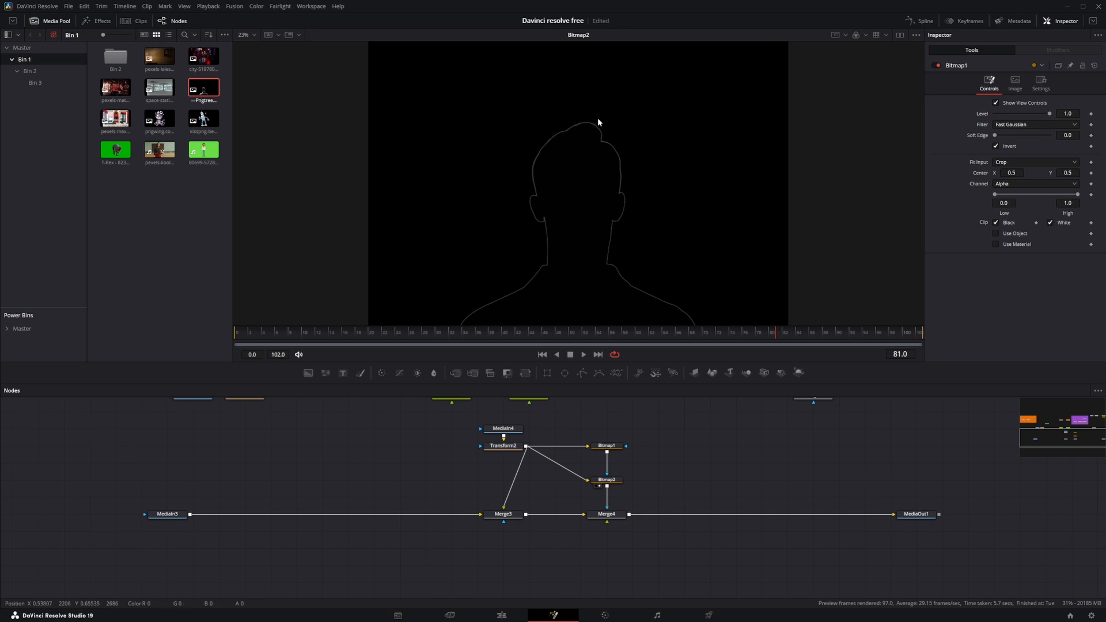
pyautogui.click(604, 448)
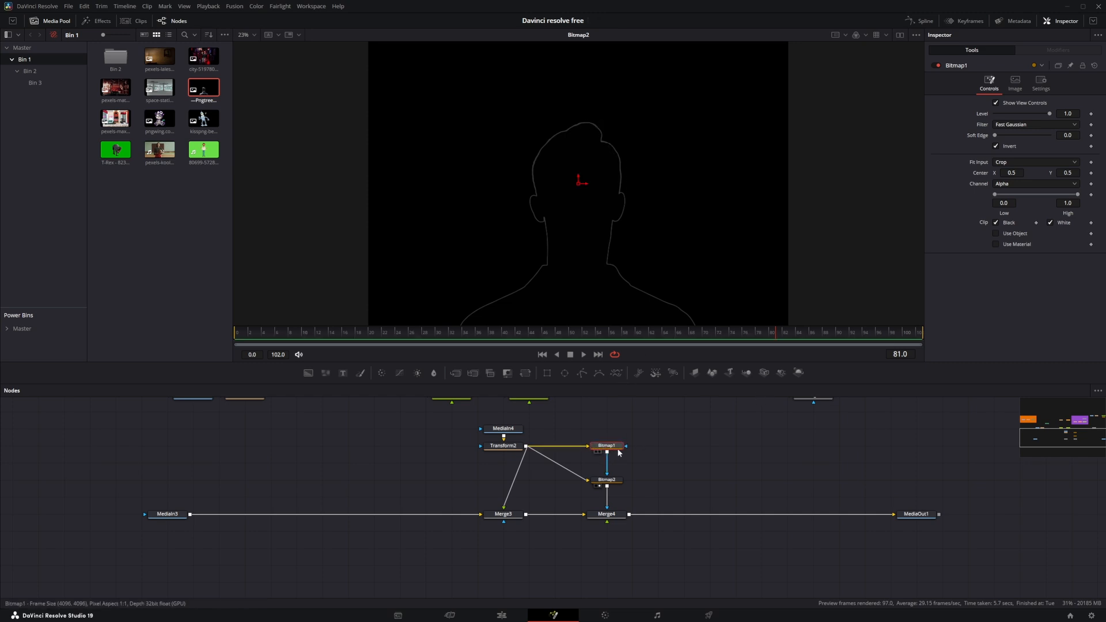
pyautogui.moveTo(996, 137); pyautogui.dragTo(1007, 138)
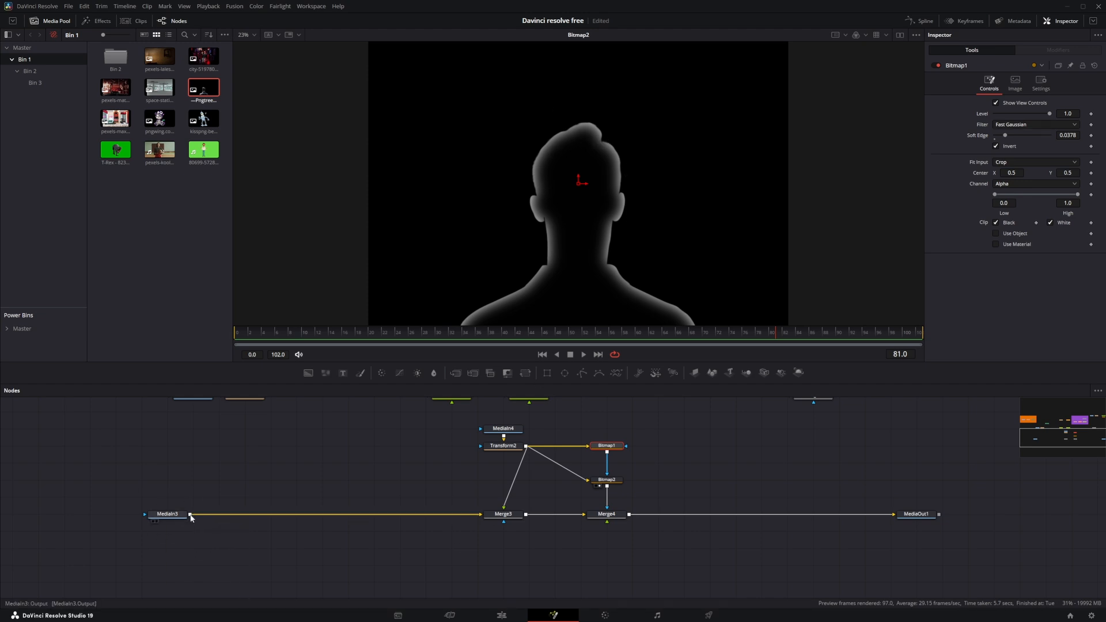
# - Connect MediaIn3 to Merge4's foreground and switch Merge4 off and on to compare the MediaOut1 result
pyautogui.moveTo(191, 515); pyautogui.dragTo(607, 522)
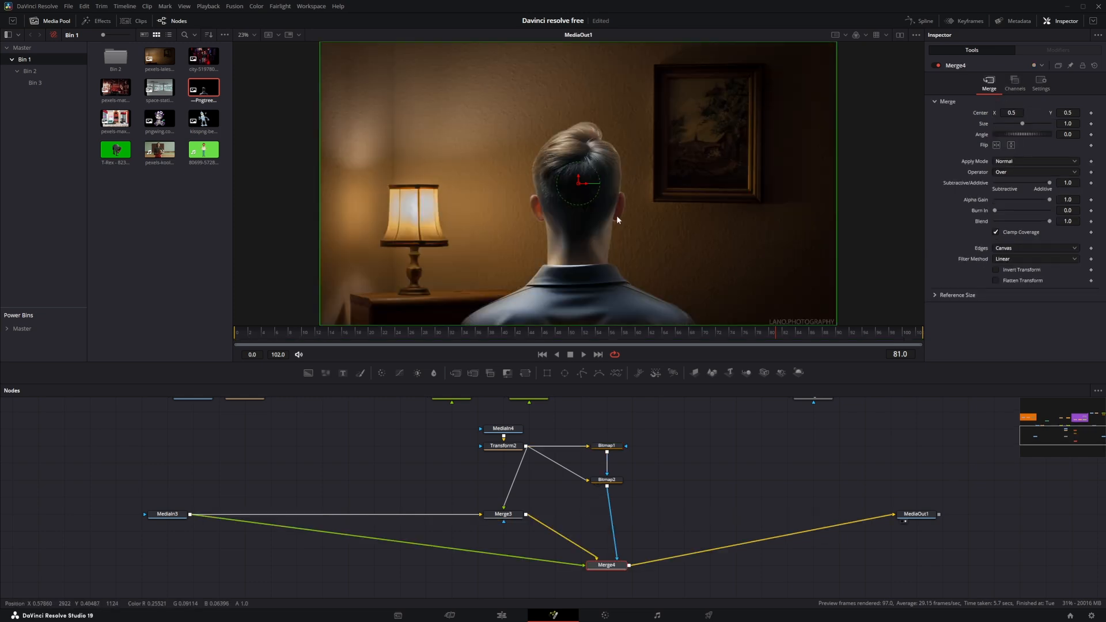
pyautogui.click(936, 65)
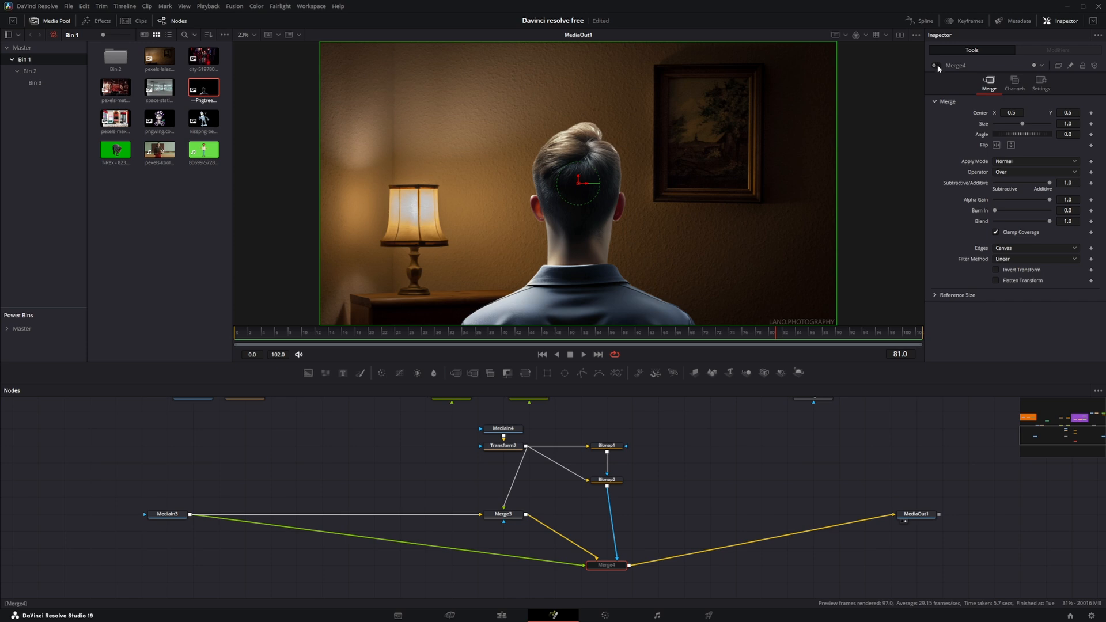
pyautogui.click(936, 65)
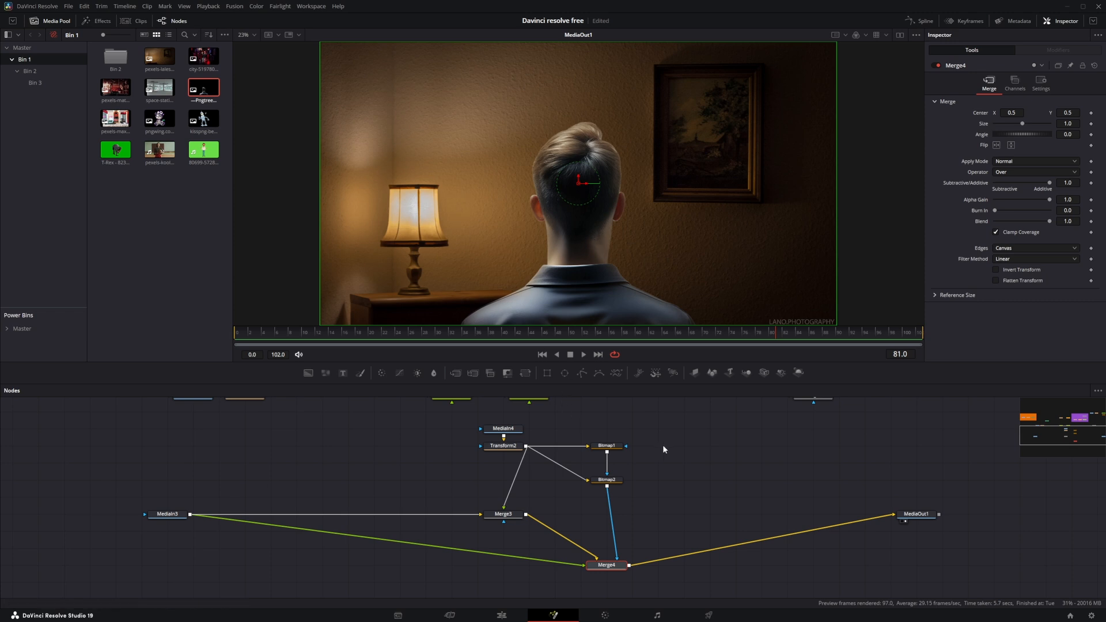
# - Add a Luma Keyer, place it on the connection between MediaIn3 and Merge4, and view its output
pyautogui.click(290, 556)
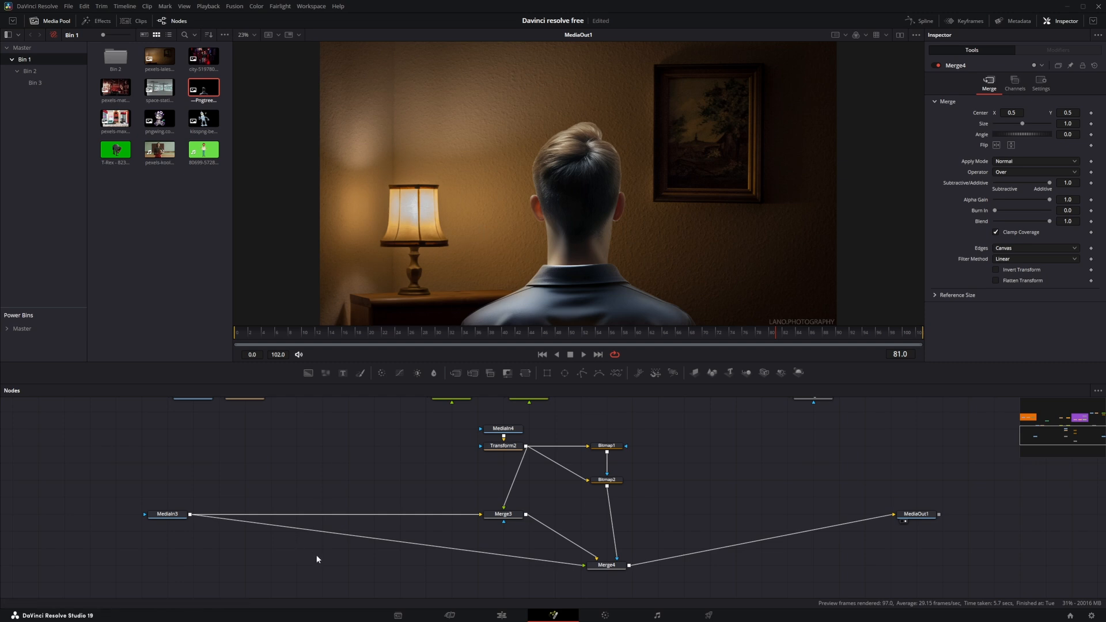
pyautogui.hotkey('shift', 'space')
pyautogui.write('luma')
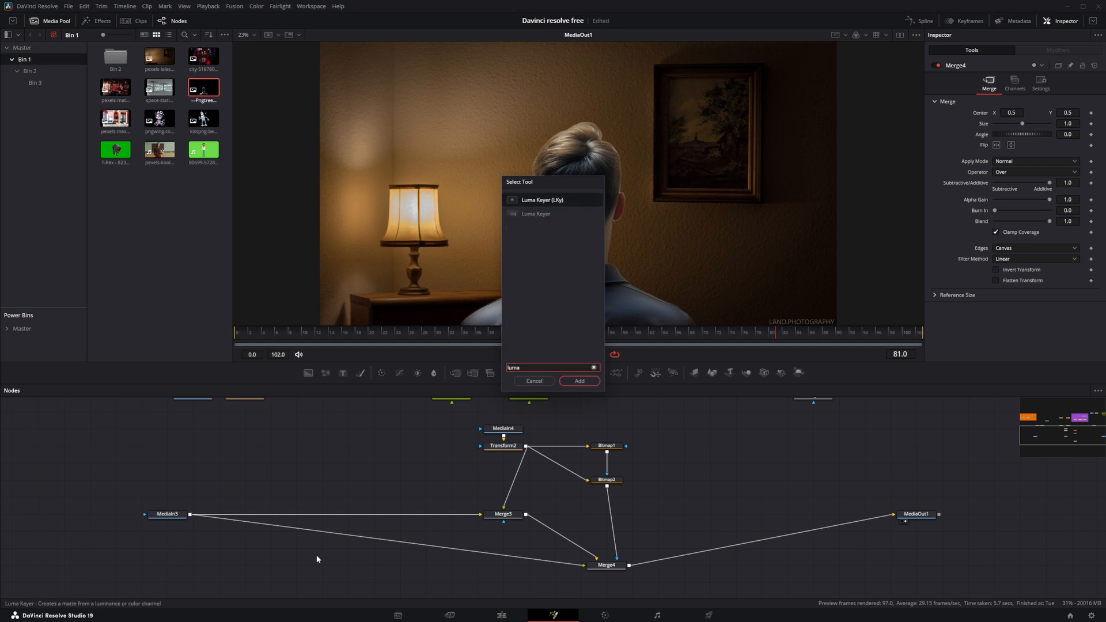
pyautogui.press('Return')
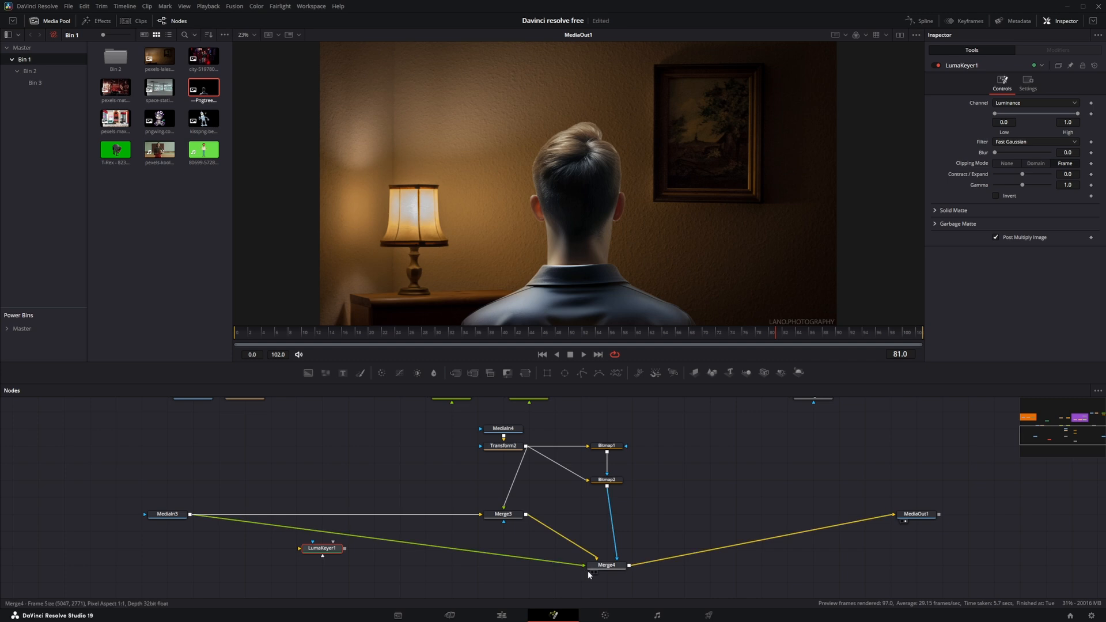
pyautogui.moveTo(322, 546); pyautogui.dragTo(344, 576)
pyautogui.press('1')
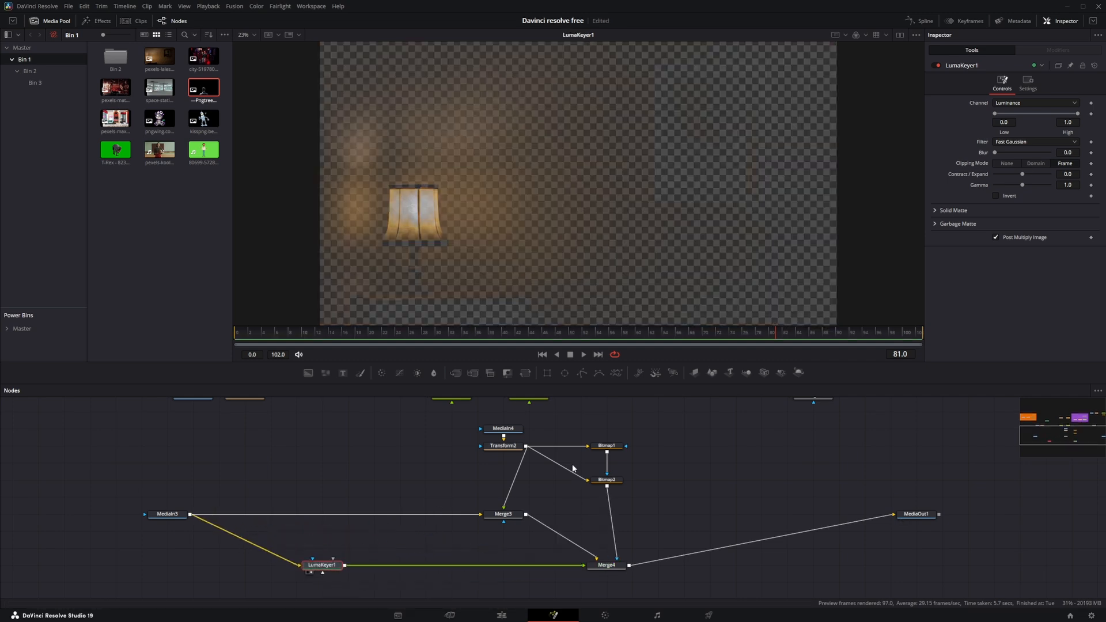
# - Set LumaKeyer1's High to 0.639 and add a Blur after it with Blur Size 21.3, checking Blur3 and MediaOut1
pyautogui.moveTo(993, 115)
pyautogui.mouseDown()
pyautogui.moveTo(1030, 118)
pyautogui.moveTo(990, 116)
pyautogui.mouseUp()
pyautogui.moveTo(1078, 114); pyautogui.dragTo(1049, 114)
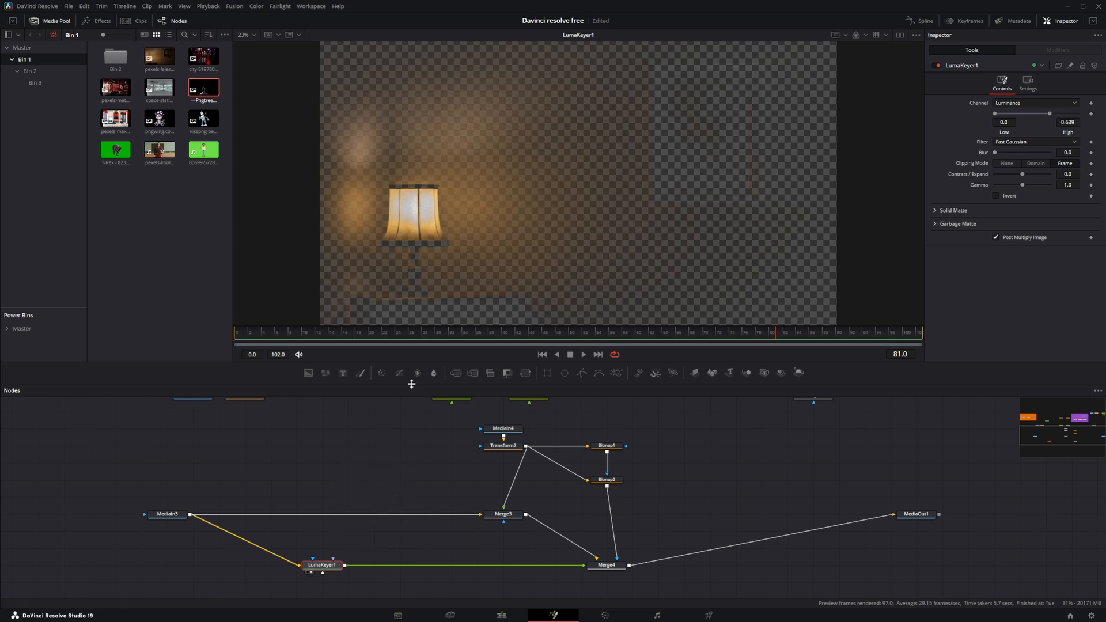
pyautogui.click(434, 372)
pyautogui.moveTo(995, 135); pyautogui.dragTo(1008, 135)
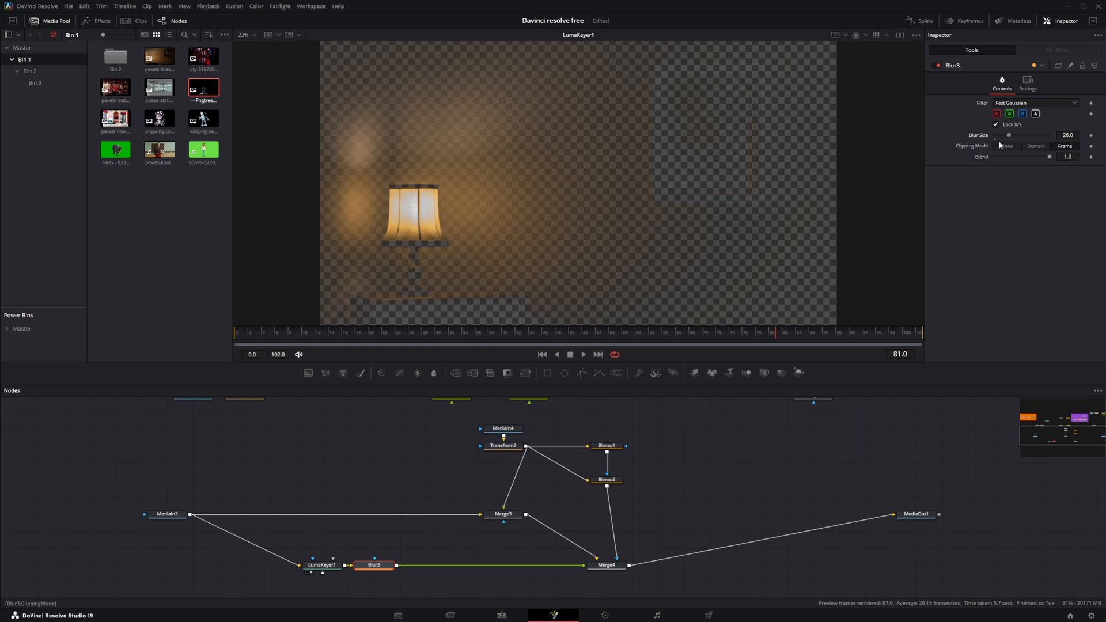
pyautogui.click(363, 571)
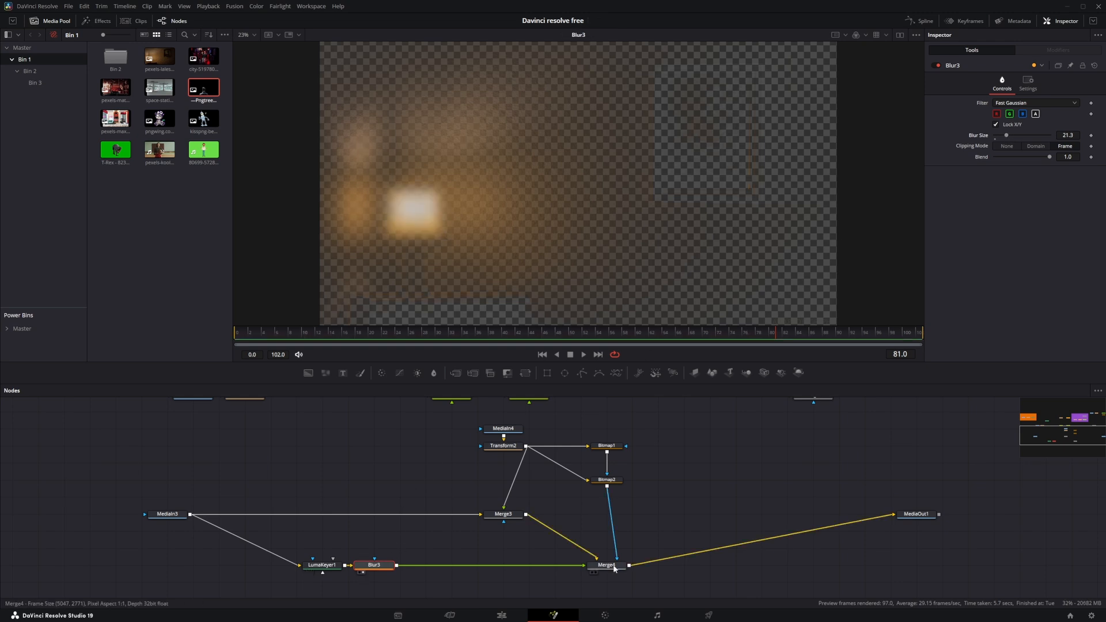
pyautogui.click(906, 521)
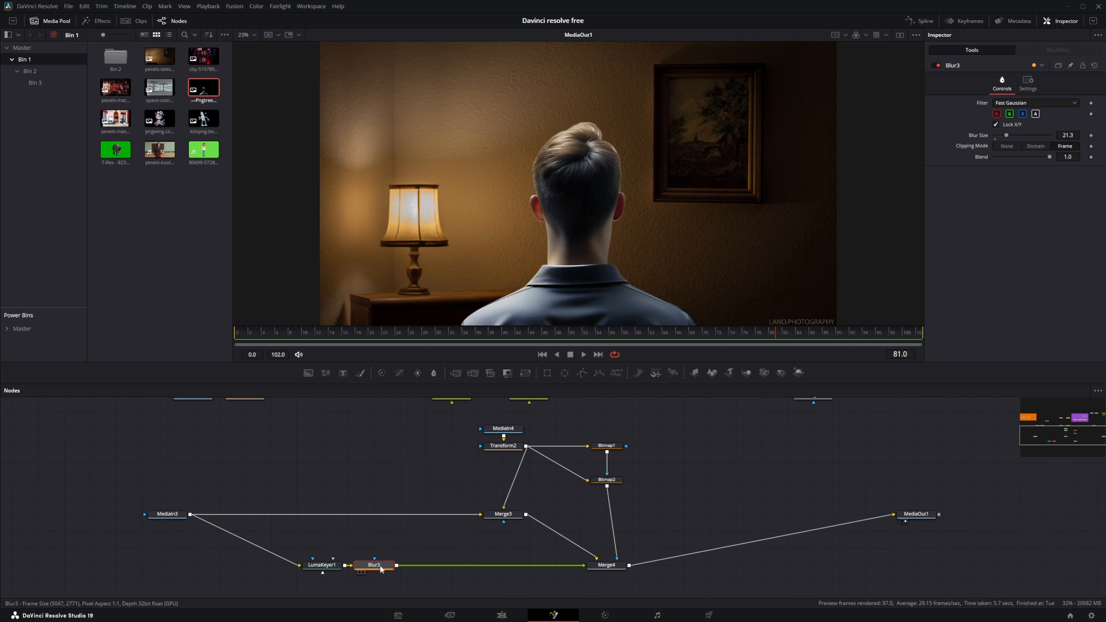
# - Add a Glow after Blur3 and raise its Blend to 0.819
pyautogui.hotkey('shift', 'space')
pyautogui.write('glow')
pyautogui.press('Return')
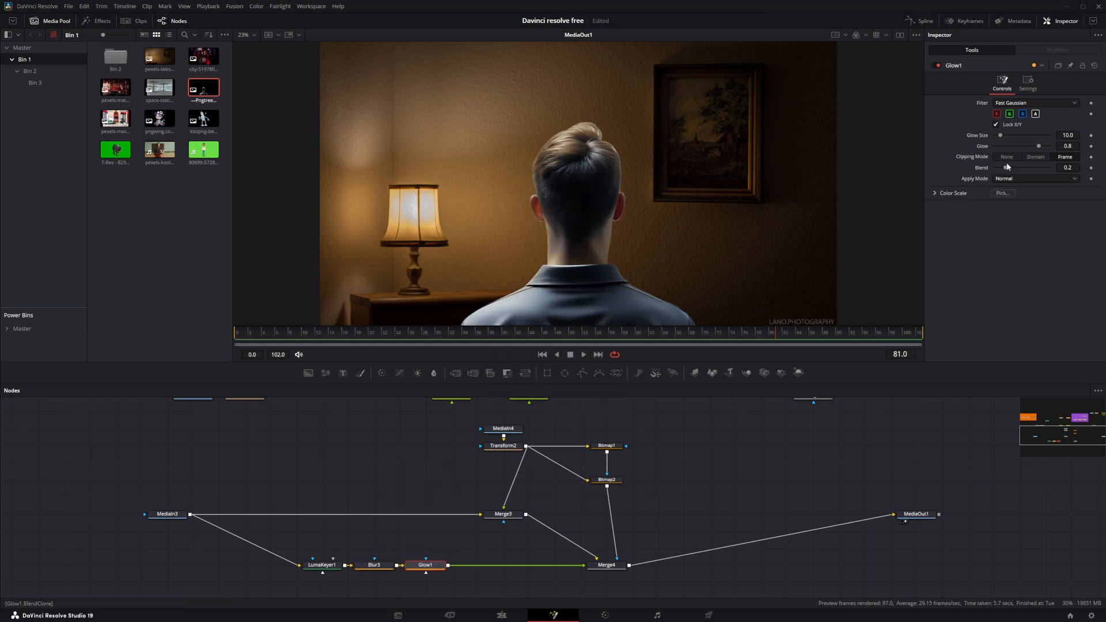
pyautogui.moveTo(1006, 170); pyautogui.dragTo(1041, 171)
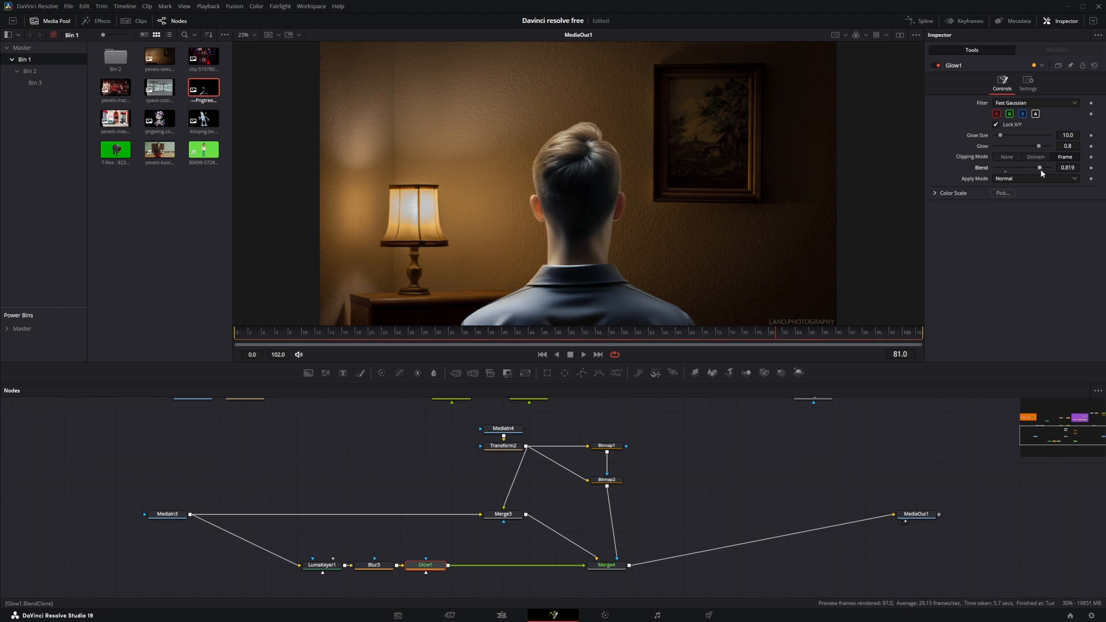
# - Reduce Bitmap1's Soft Edge to narrow the light rim around the man
pyautogui.click(608, 448)
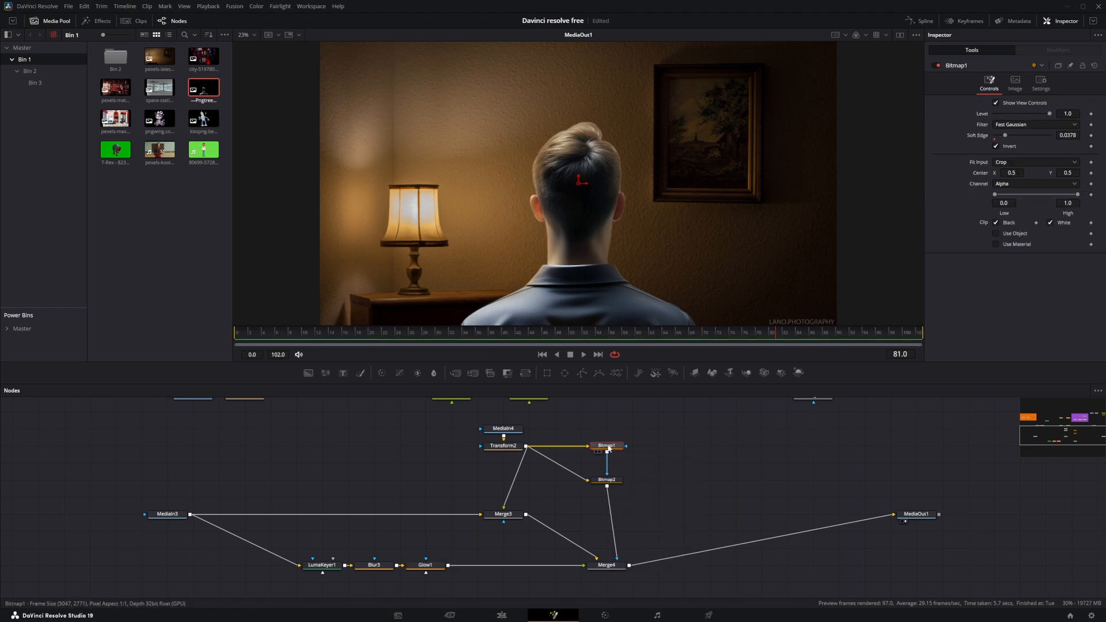
pyautogui.moveTo(1005, 136)
pyautogui.mouseDown()
pyautogui.moveTo(1029, 138)
pyautogui.moveTo(996, 139)
pyautogui.mouseUp()
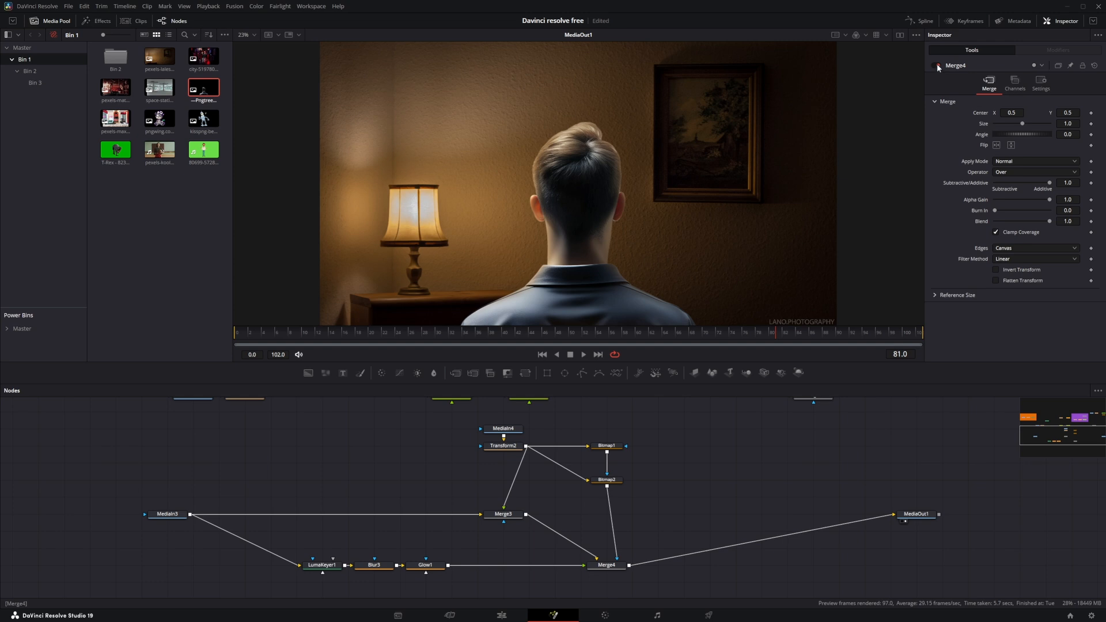